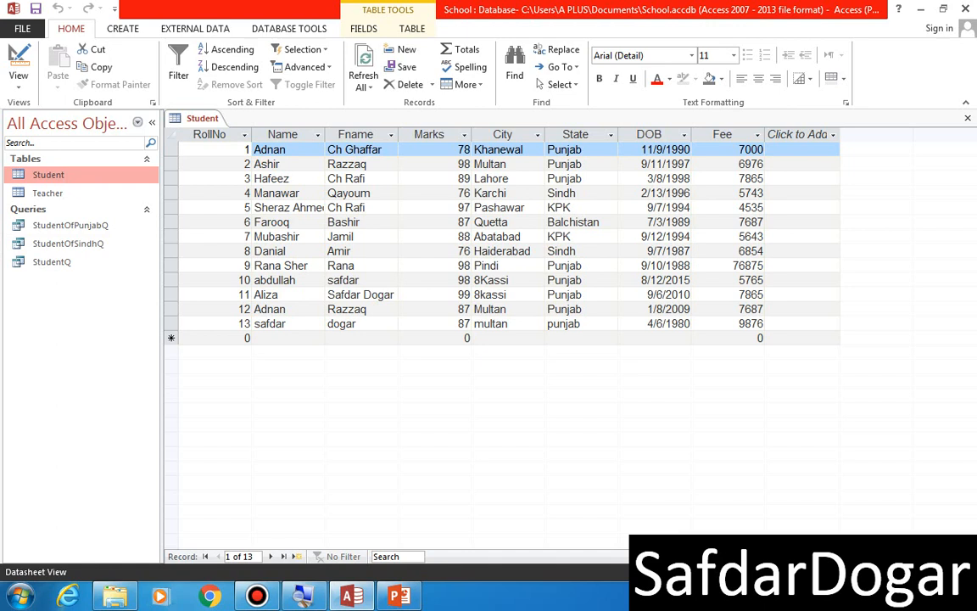
Look through the columns of the Student table from RollNo to Fee.
click(210, 134)
click(282, 134)
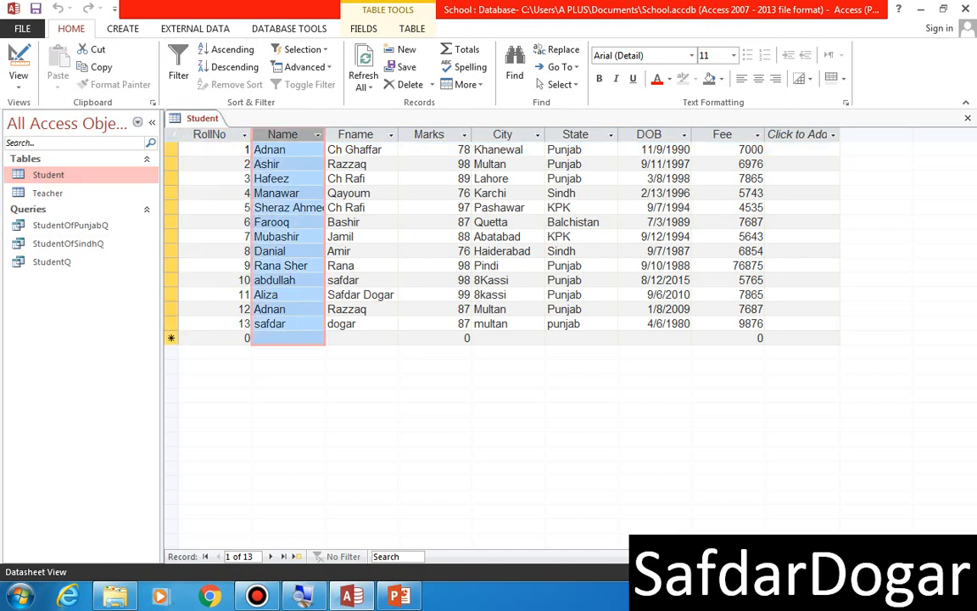
click(355, 133)
click(254, 149)
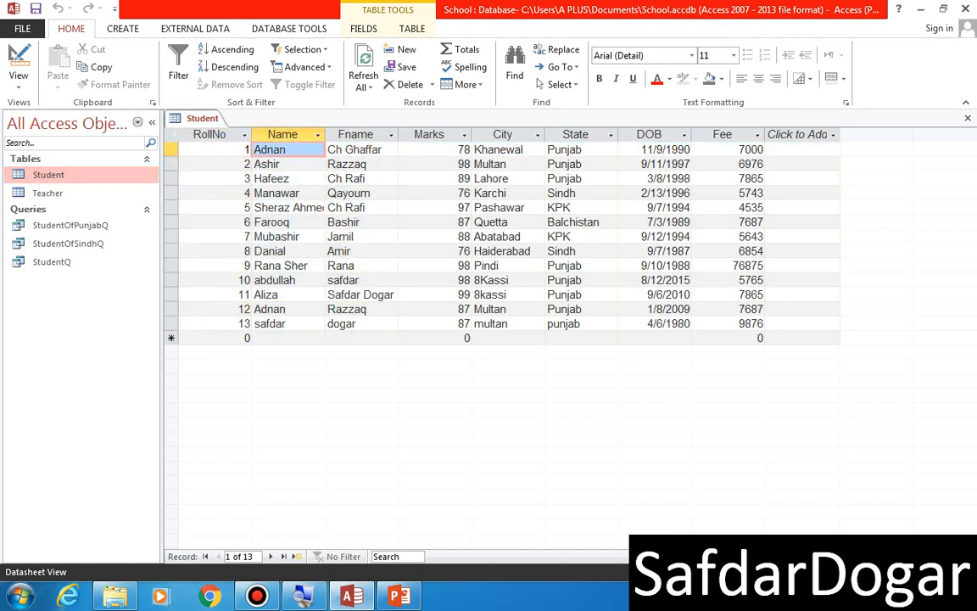
click(356, 134)
click(429, 134)
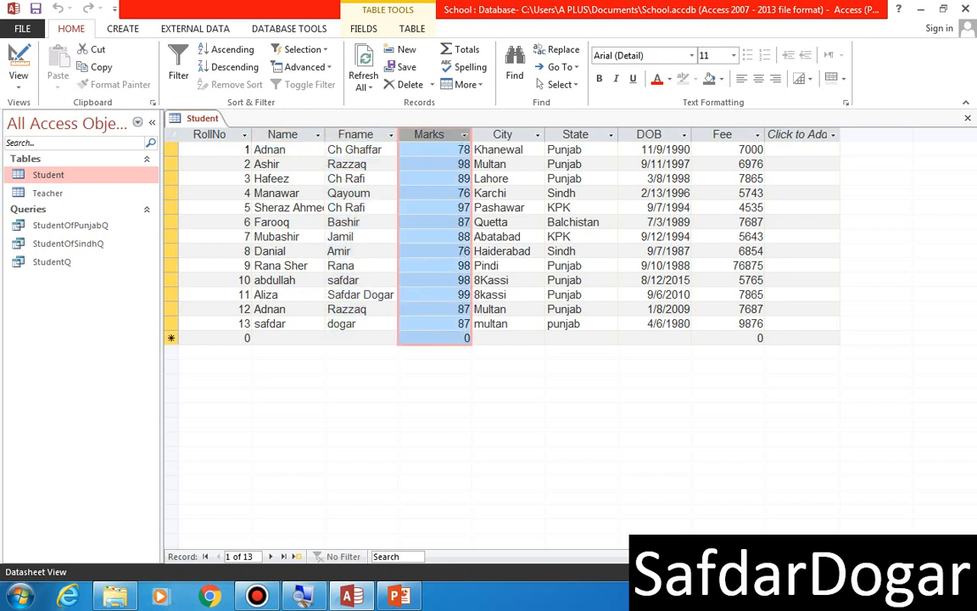
key(Right)
key(Right)
key(Right)
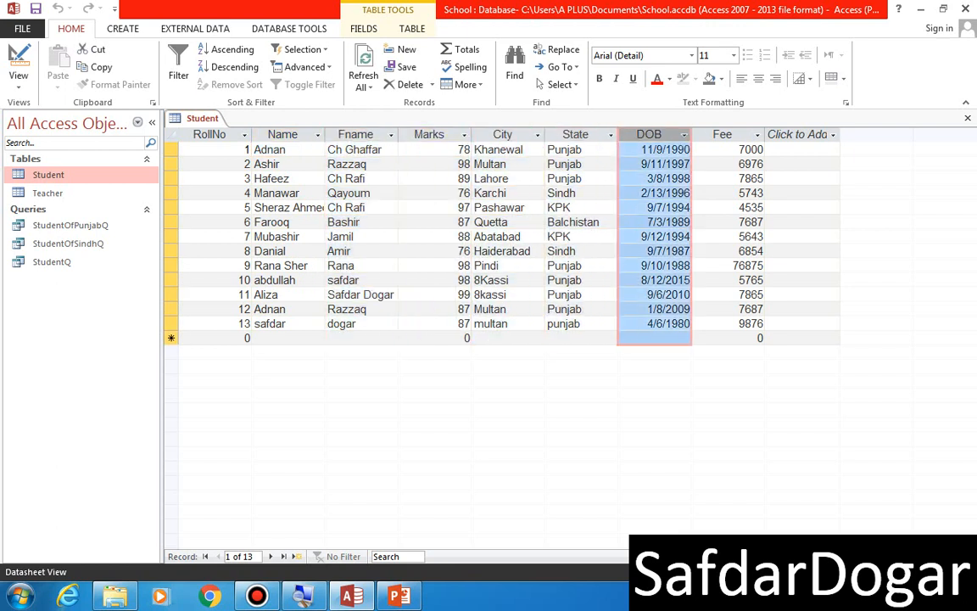
key(Right)
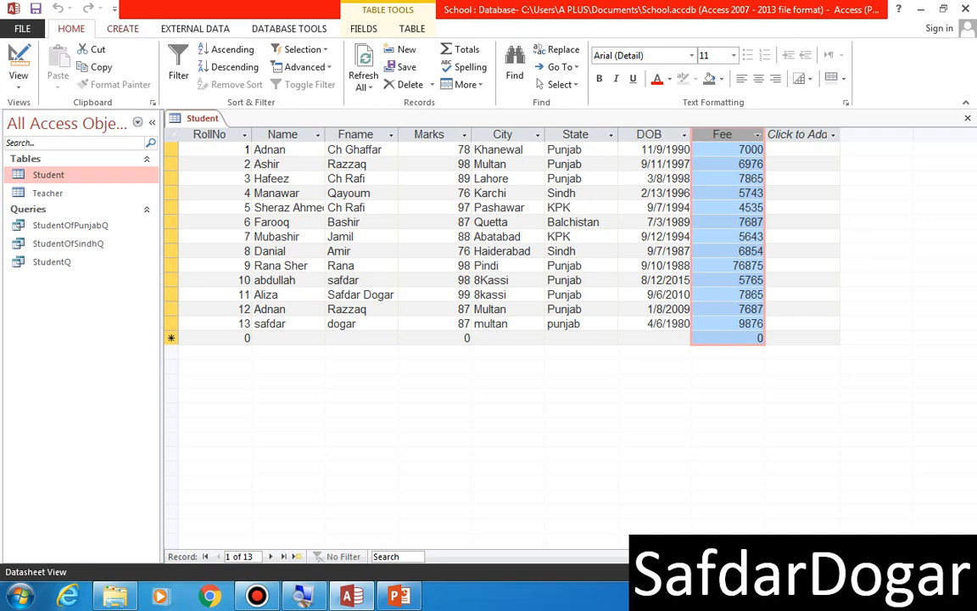
Create a new blank form in Design view and show the list of existing fields.
click(123, 29)
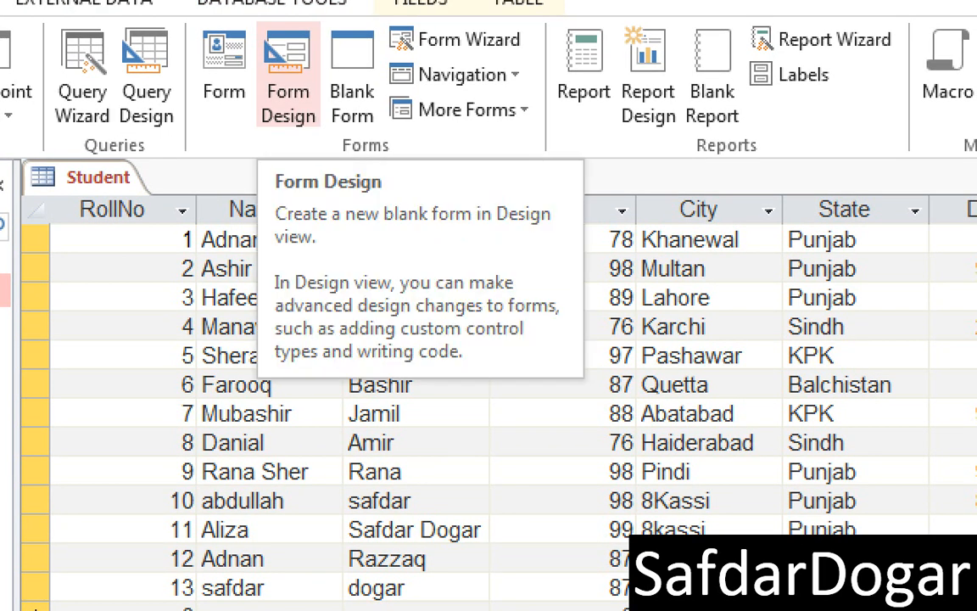
click(287, 77)
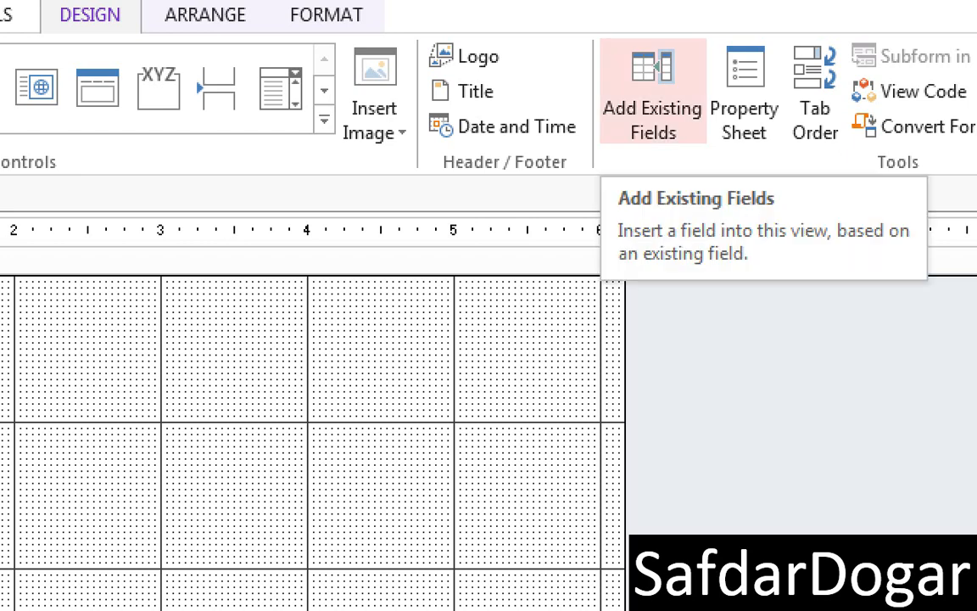
click(653, 89)
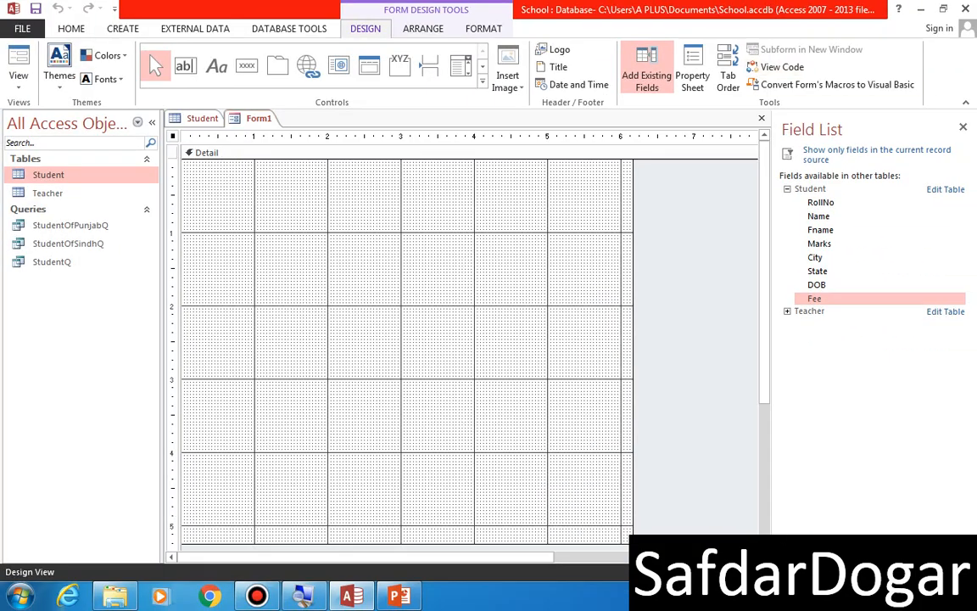
Review the fields available from the Student and Teacher tables, checking against the open Student datasheet.
click(787, 189)
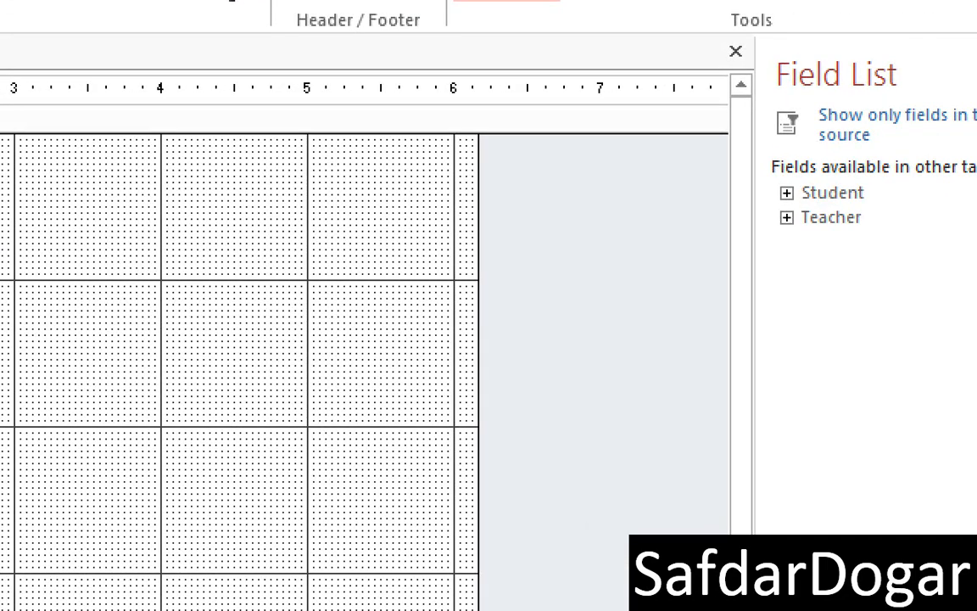
click(787, 193)
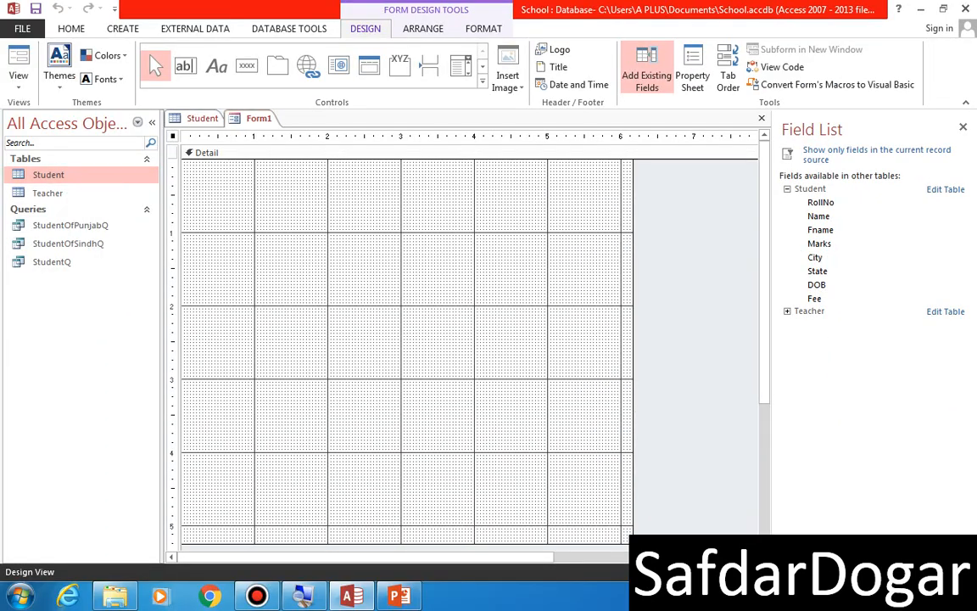
click(202, 119)
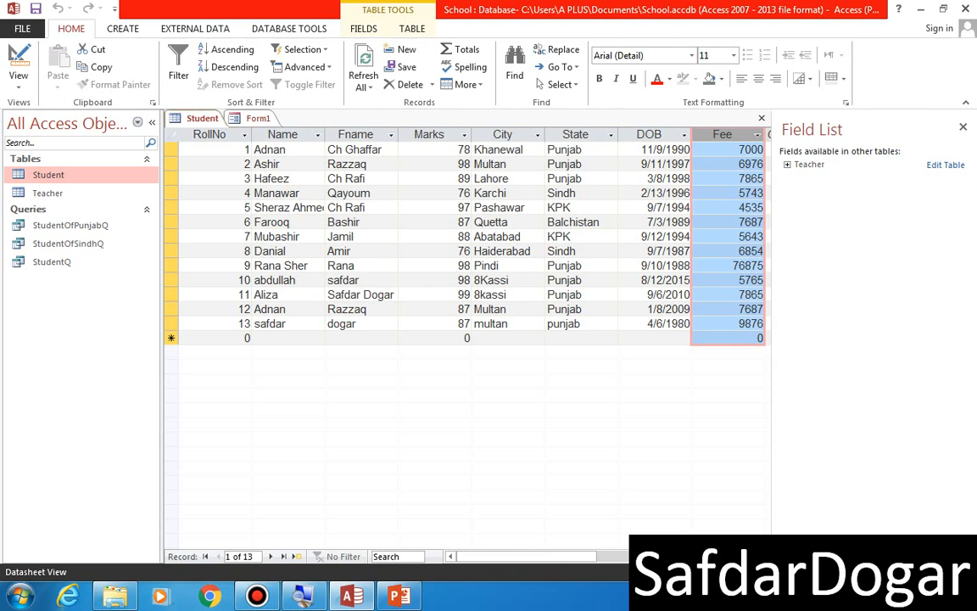
click(258, 119)
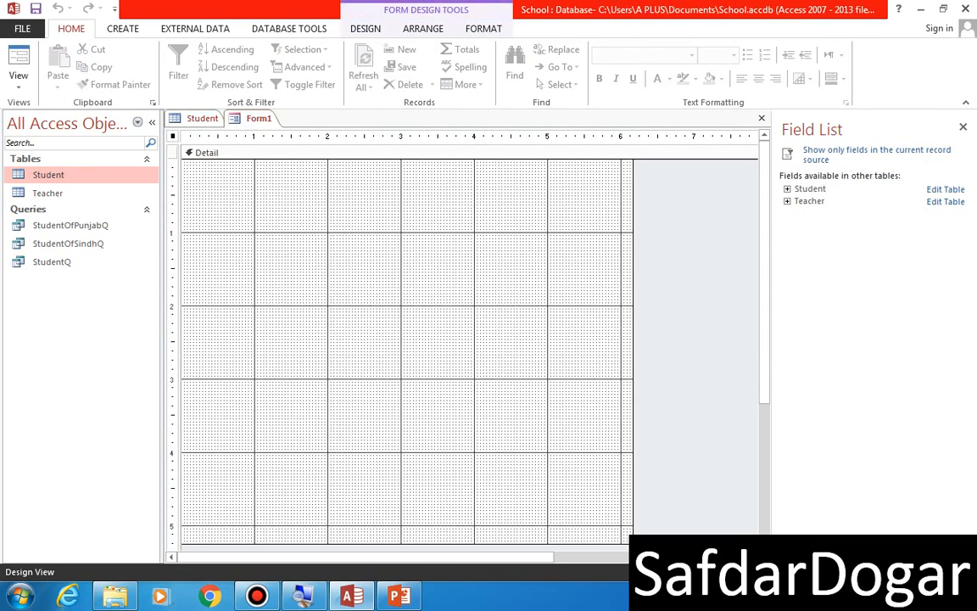
click(787, 189)
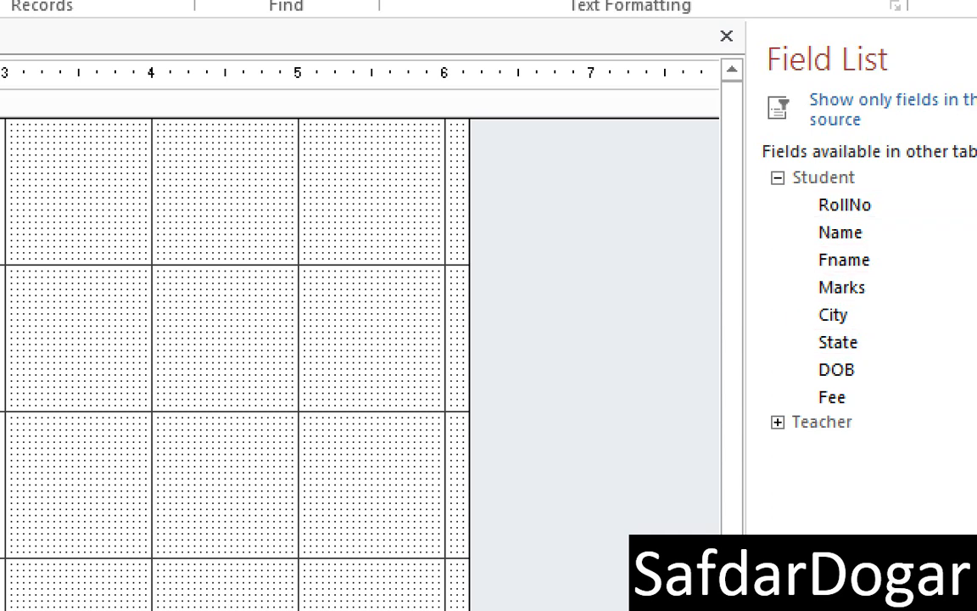
click(778, 421)
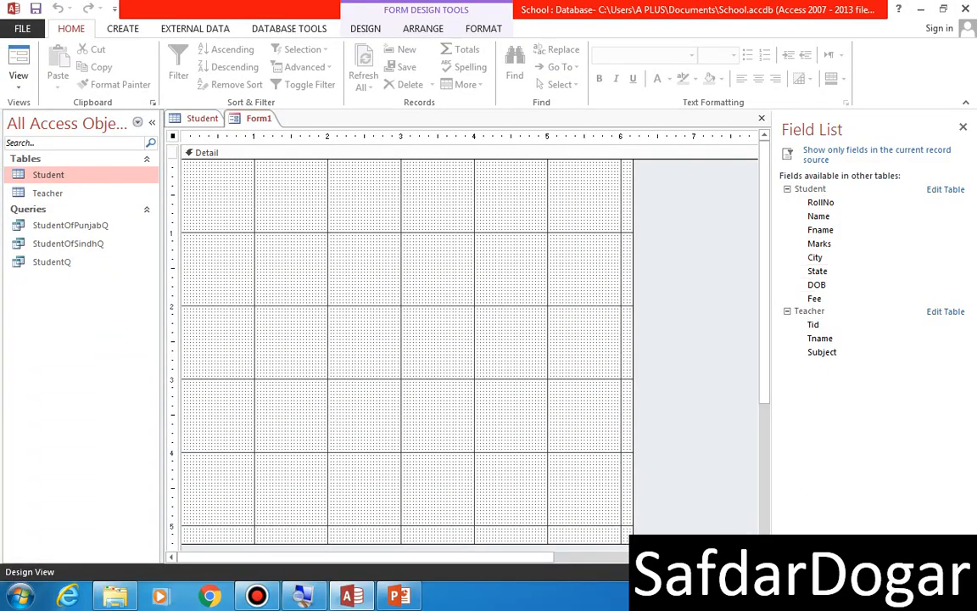
click(787, 311)
Close the Student table and save its layout changes.
click(201, 119)
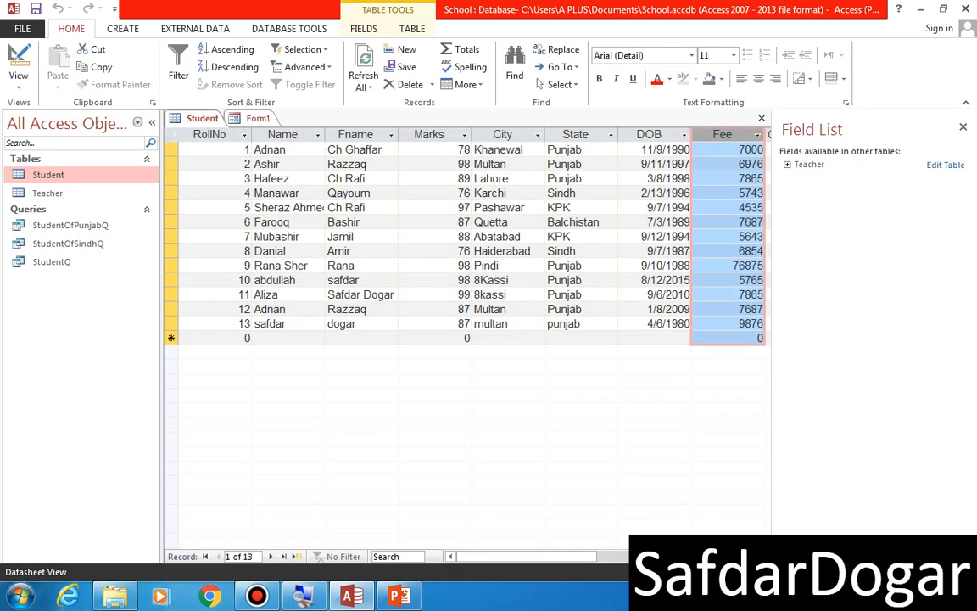
click(762, 118)
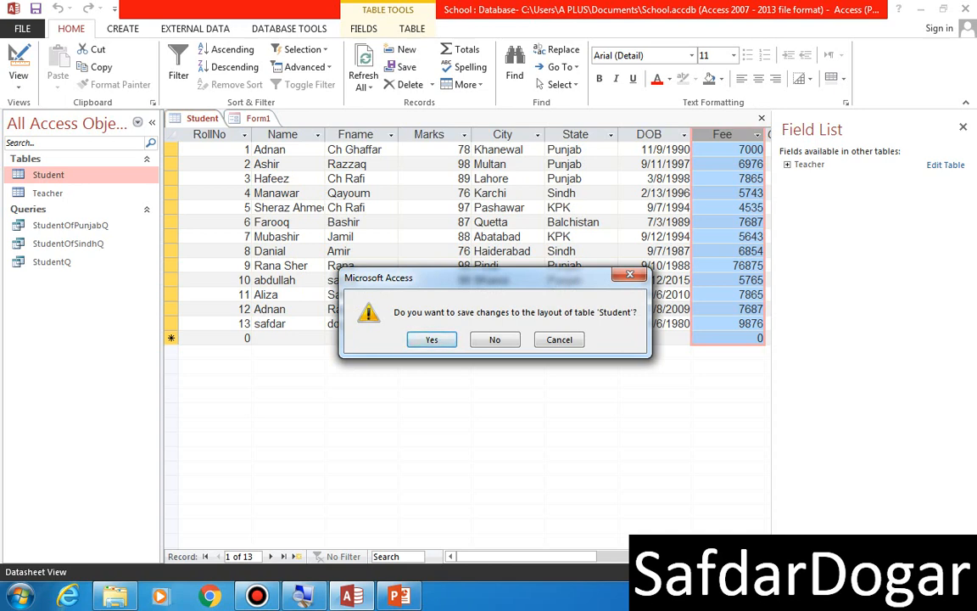
key(Return)
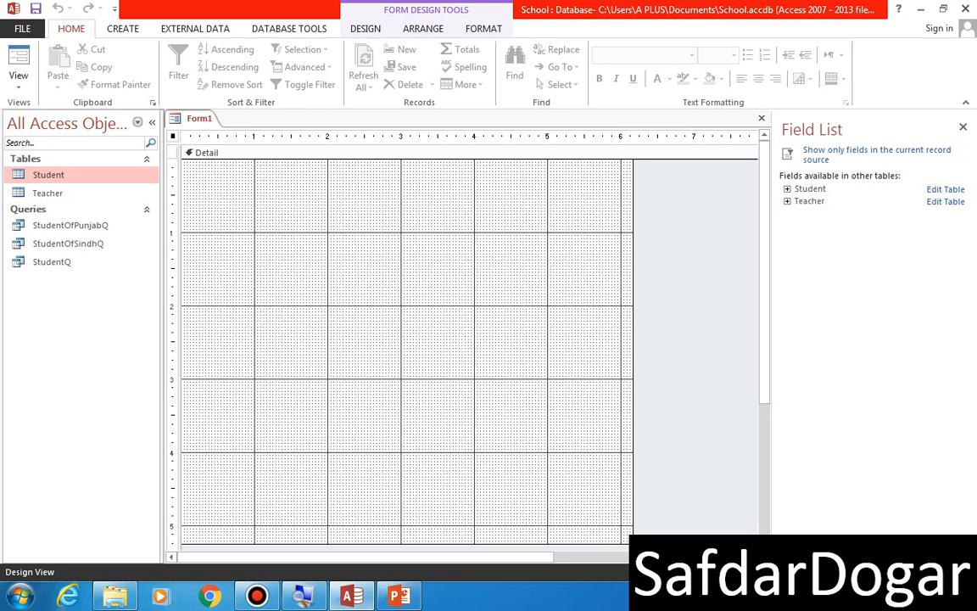
Add the Student fields RollNo, Name, Fname, Marks, City, State, DOB and Fee to the form's Detail section.
click(787, 189)
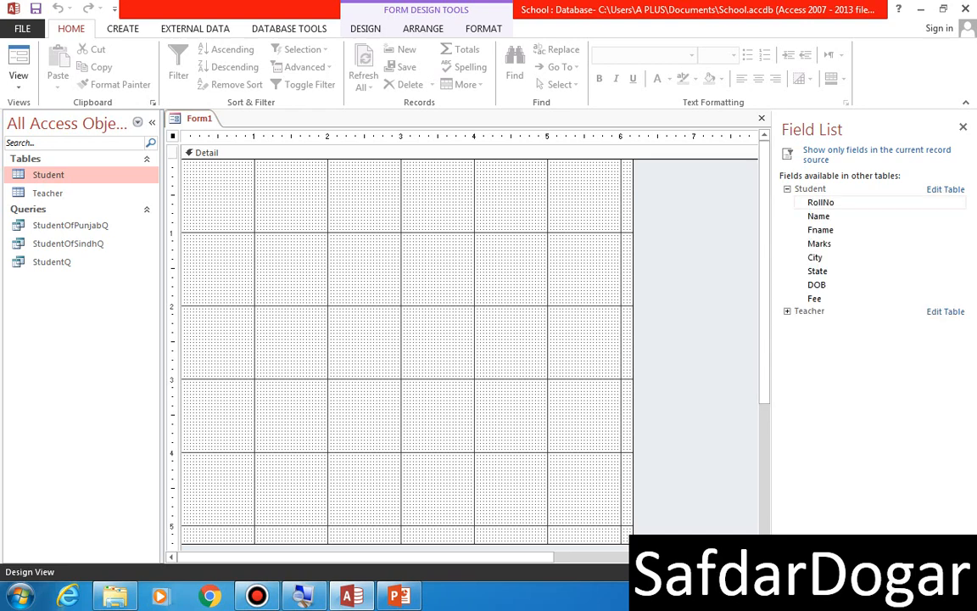
double_click(820, 202)
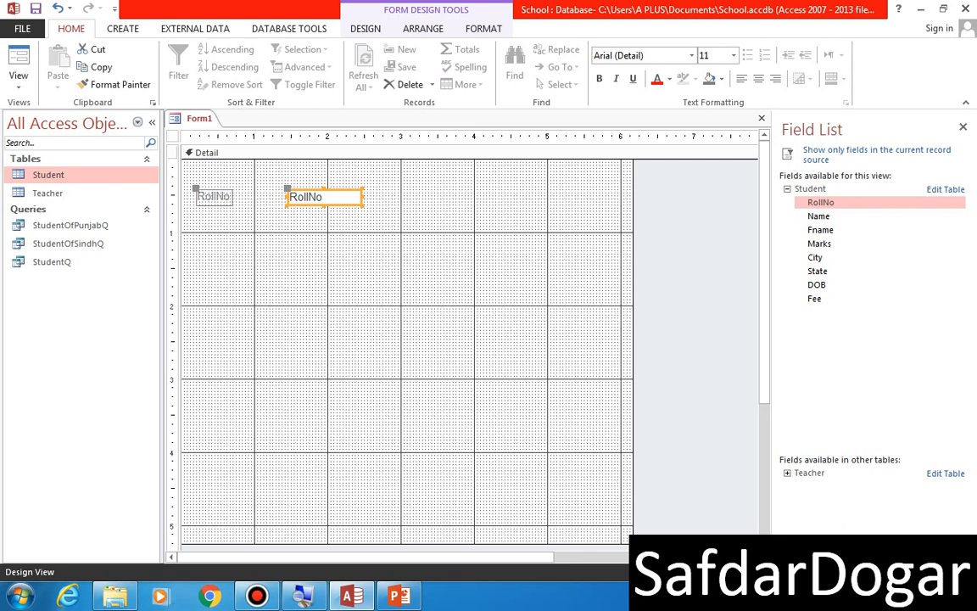
double_click(818, 216)
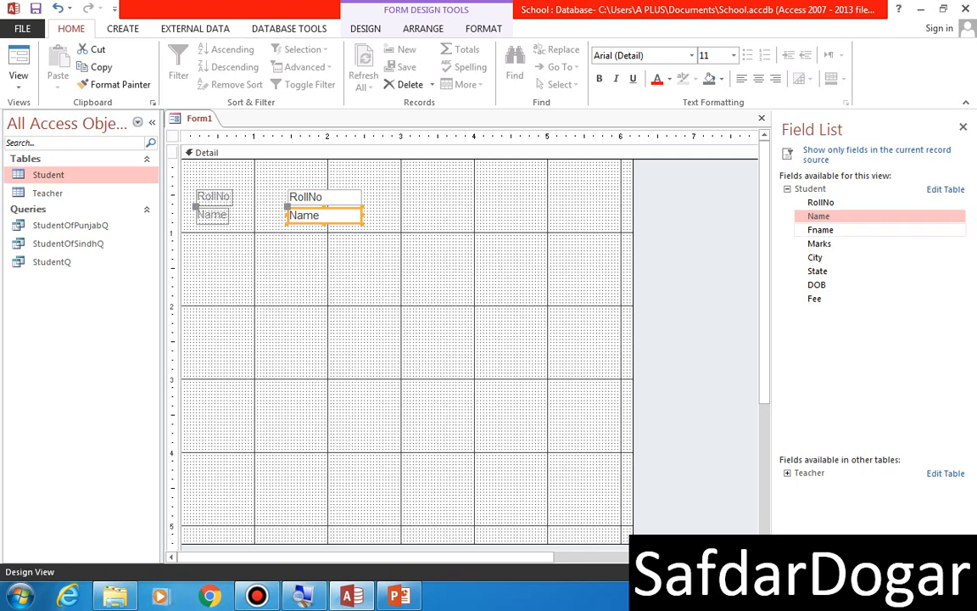
double_click(820, 230)
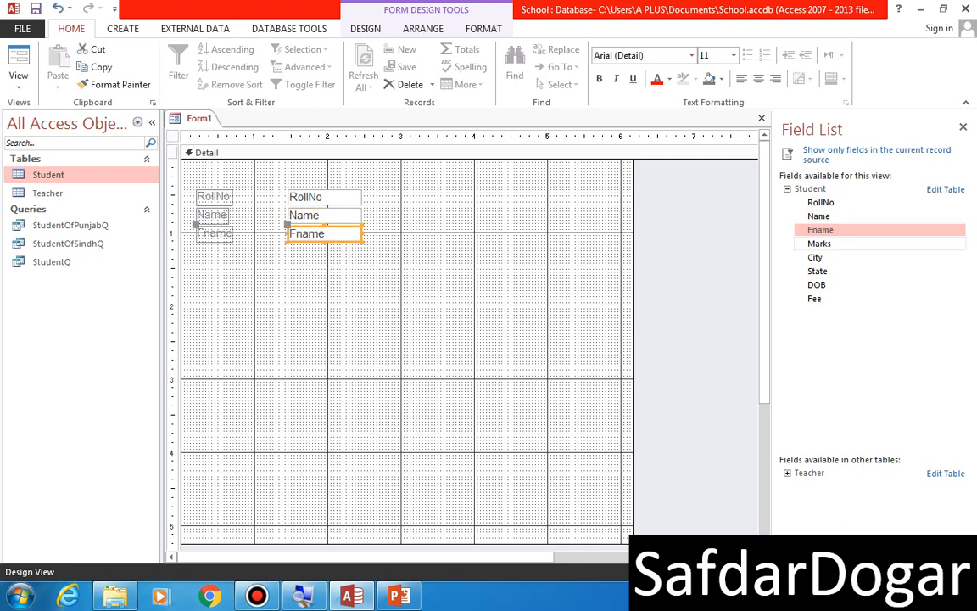
double_click(819, 244)
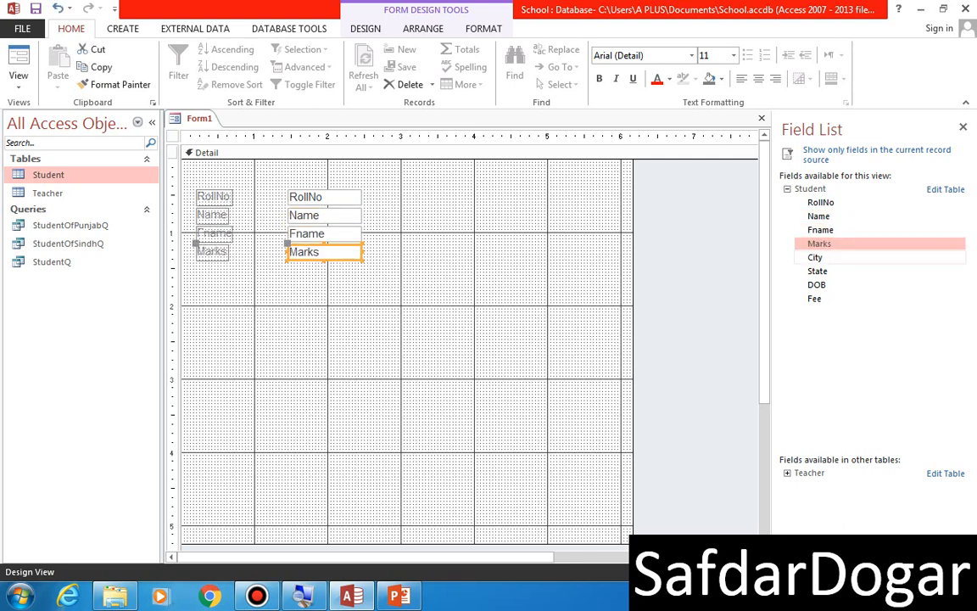
double_click(815, 257)
double_click(817, 271)
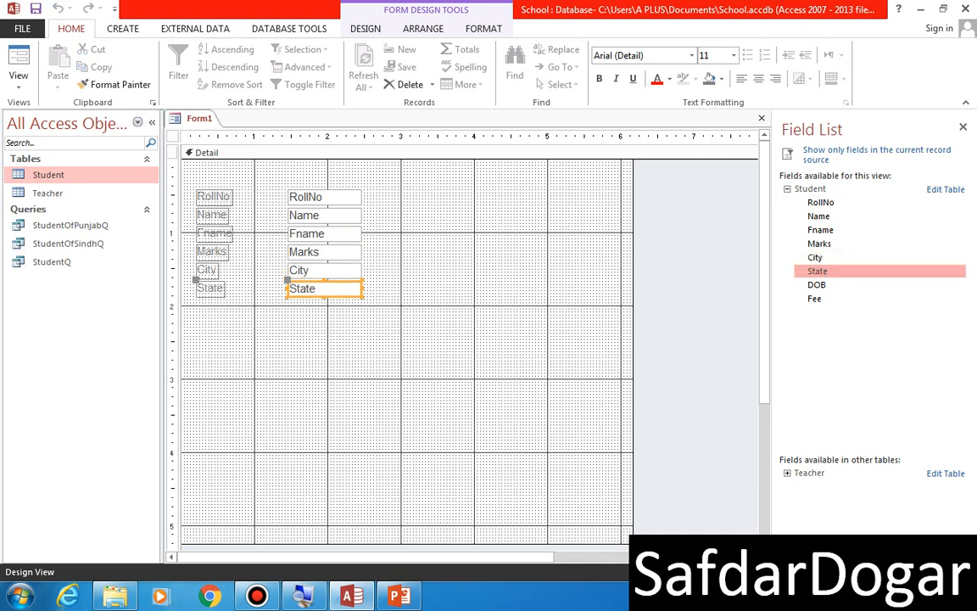
double_click(815, 284)
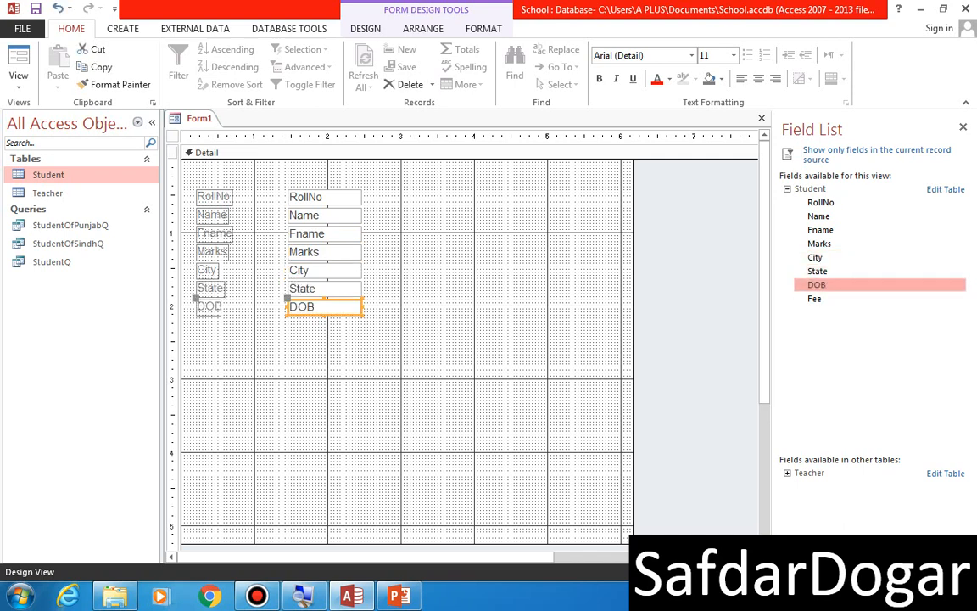
double_click(814, 299)
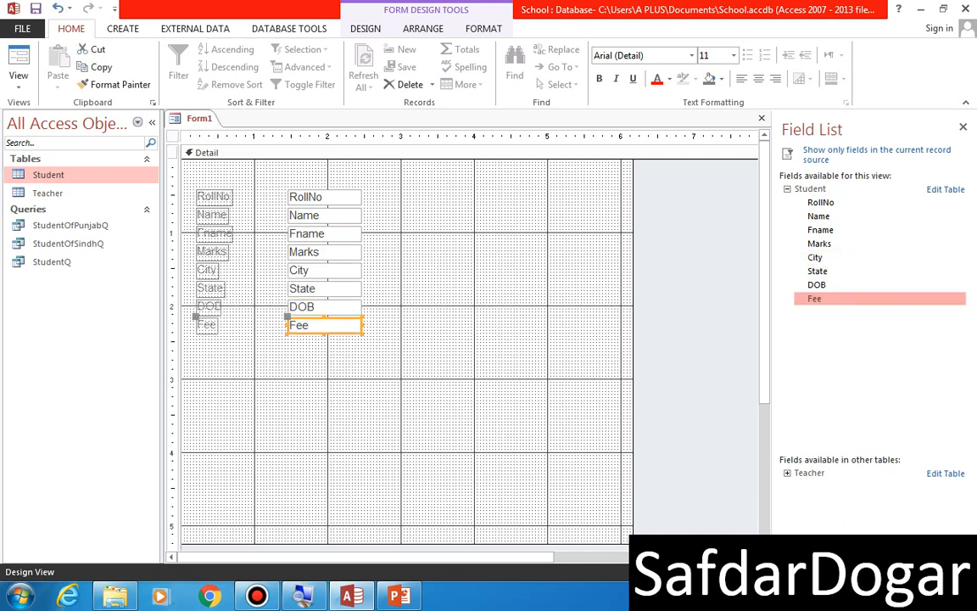
click(475, 288)
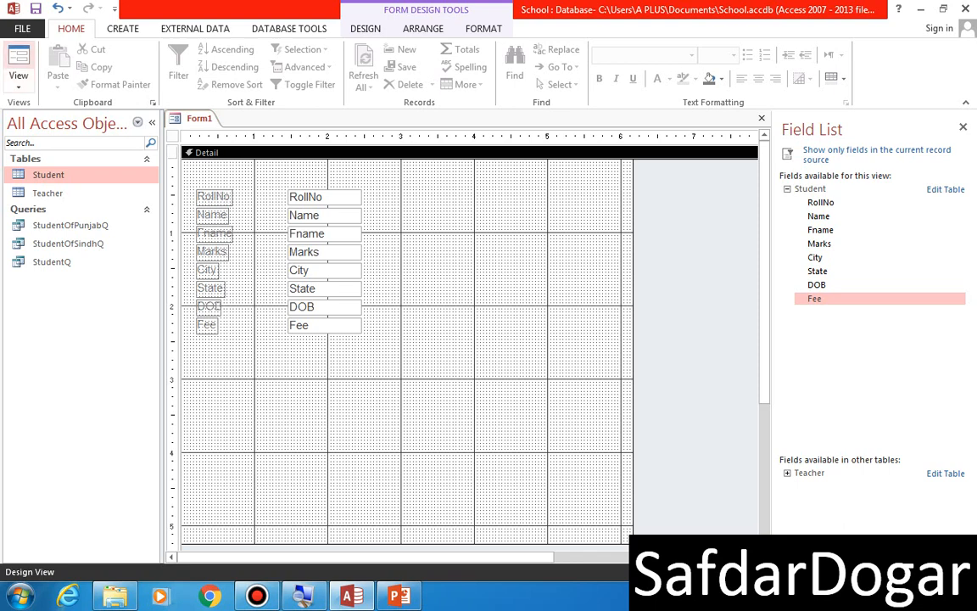
Show Form1 in Form view and compare its record with the opened Student table.
click(18, 59)
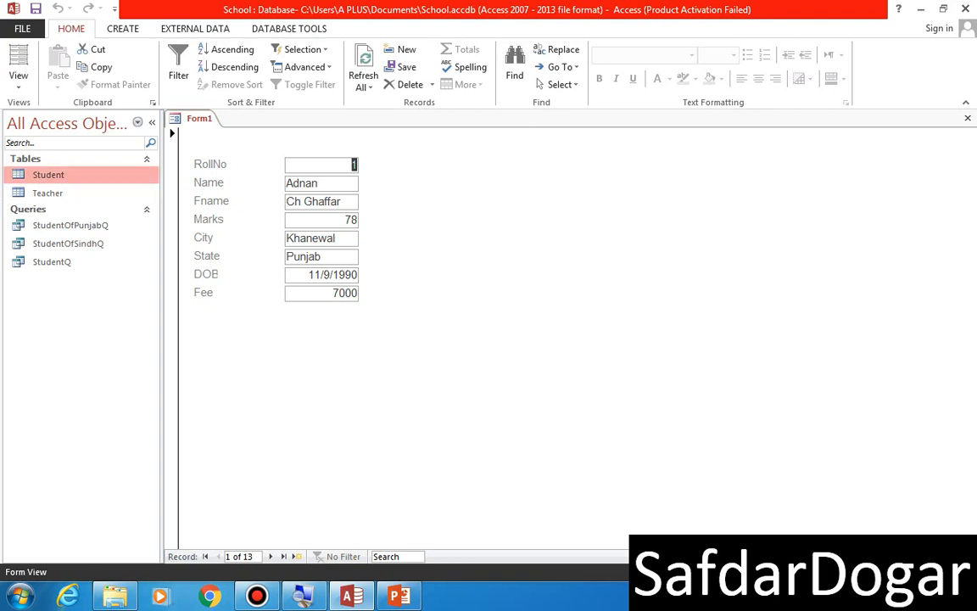
double_click(48, 175)
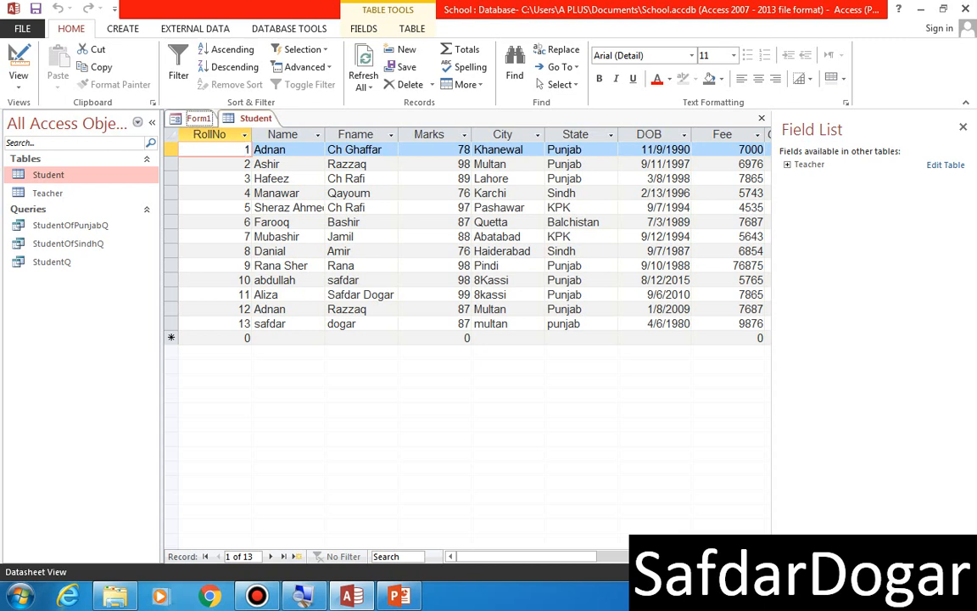
click(198, 118)
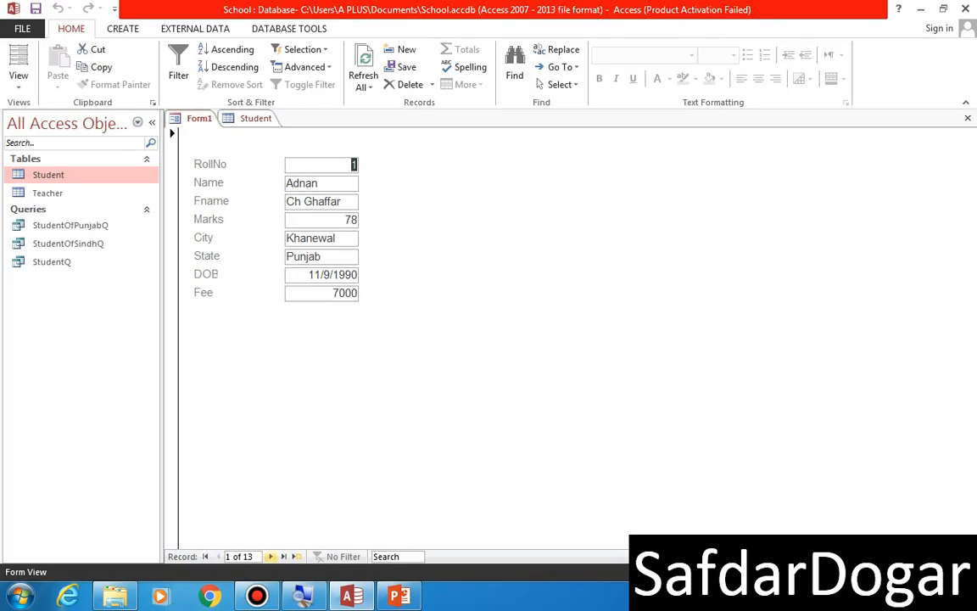
Browse forward through the student records in the form up to record 13.
click(271, 555)
click(271, 555)
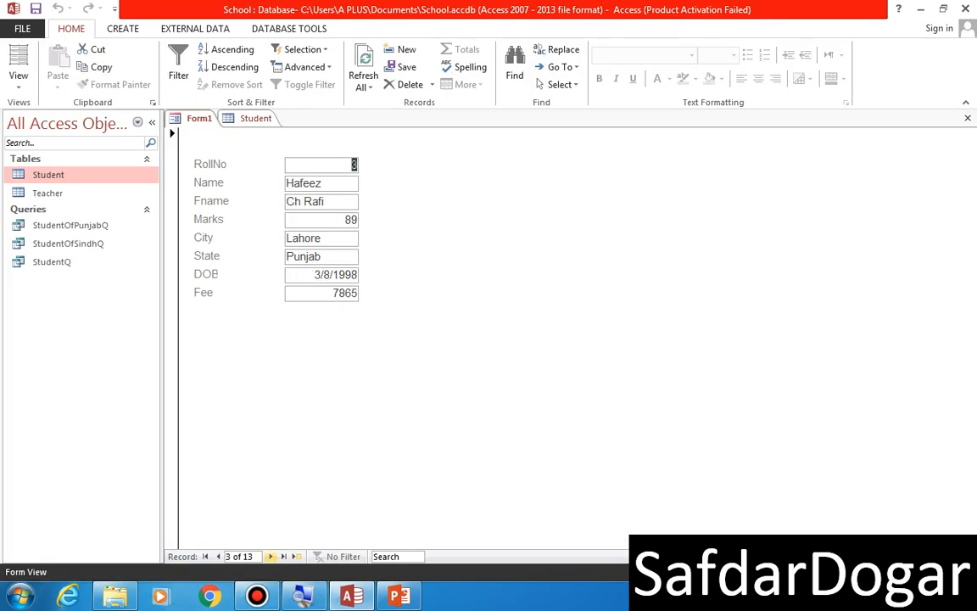
click(270, 556)
click(270, 556)
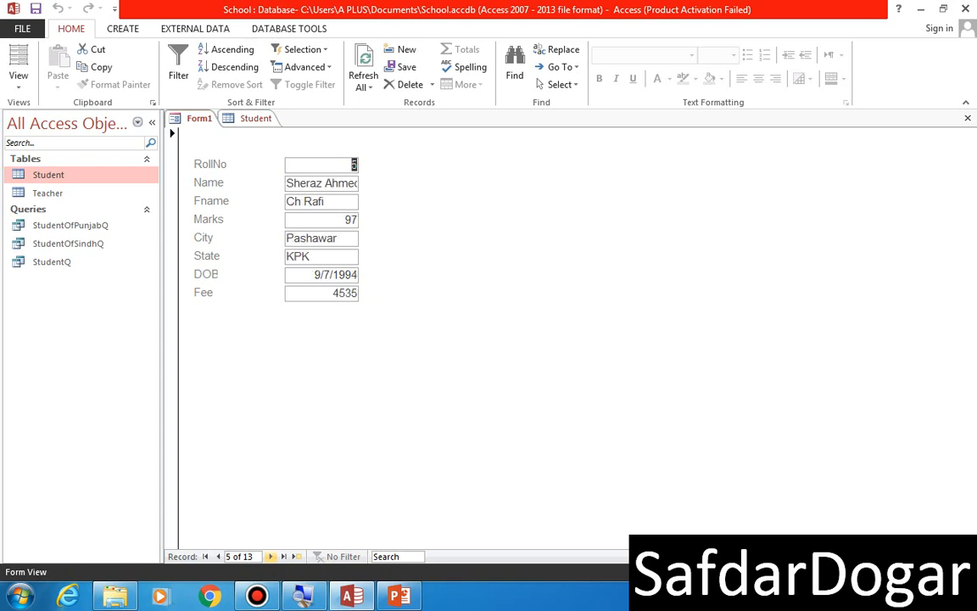
click(270, 556)
click(271, 555)
click(270, 555)
click(271, 556)
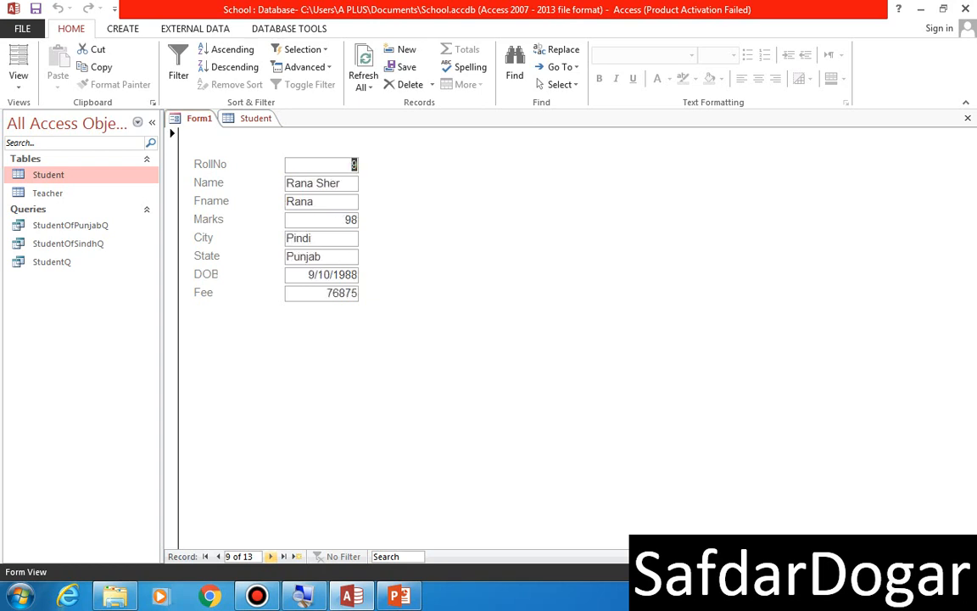
click(270, 555)
click(271, 555)
click(270, 556)
click(270, 555)
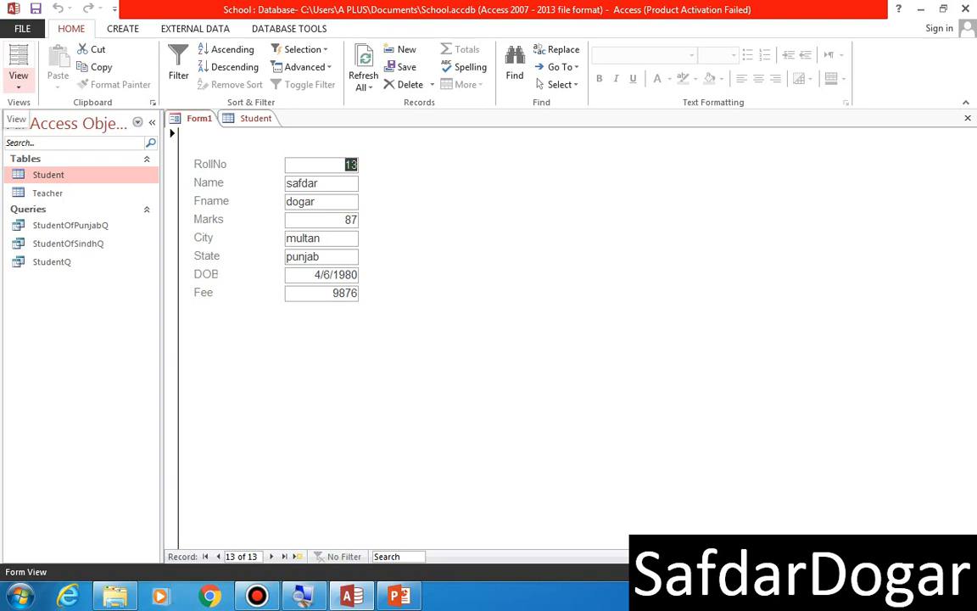
In Form1's Design view, move the Fee field down to about 3" from the top and the DOB field right to about 4.08" from the left.
click(17, 81)
click(59, 212)
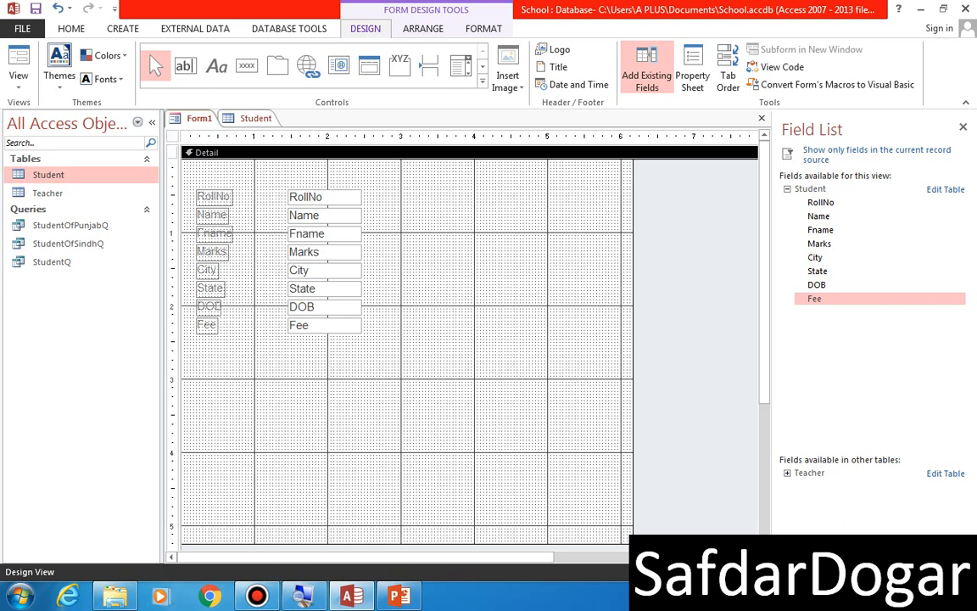
click(325, 325)
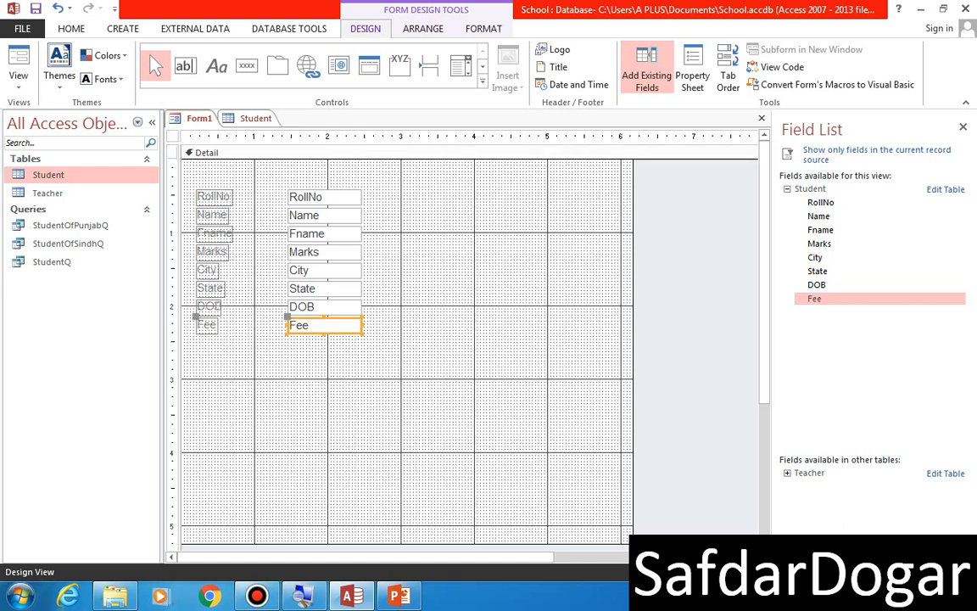
drag(324, 326, 367, 387)
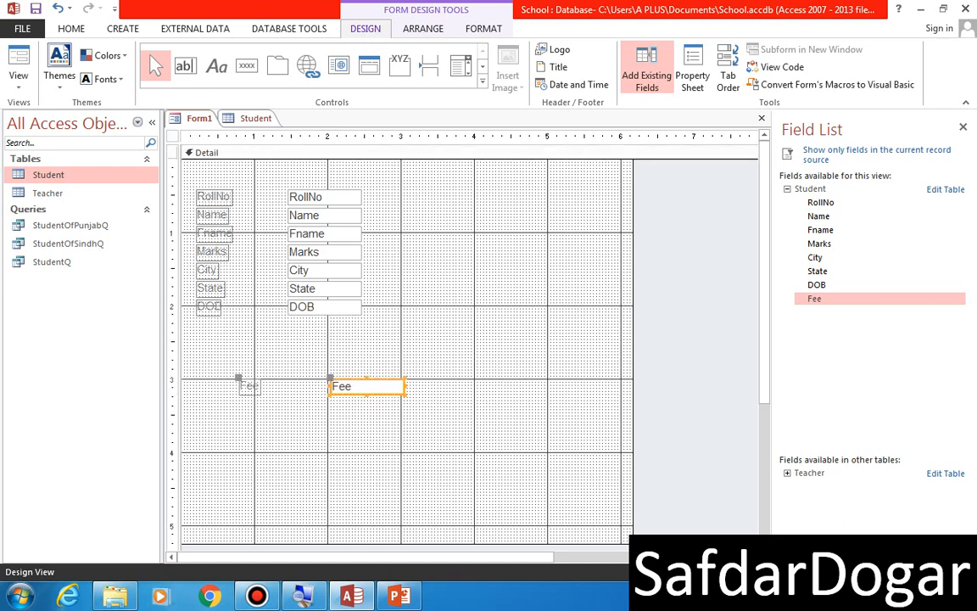
click(325, 307)
drag(325, 307, 518, 302)
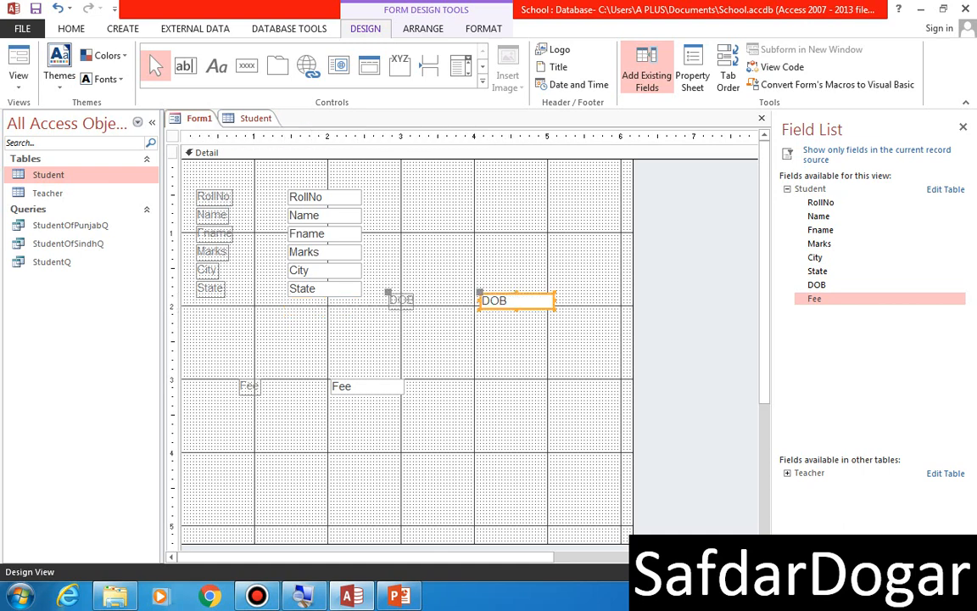
Move the City field beside Marks and the Fname field beside Name, forming a second column about 4" from the form's left edge.
click(324, 270)
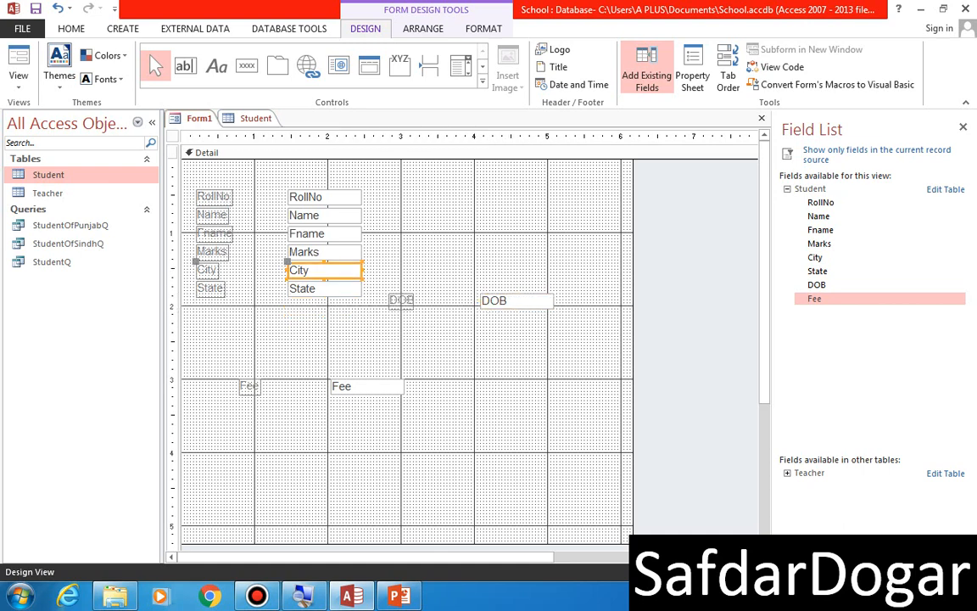
drag(325, 270, 511, 247)
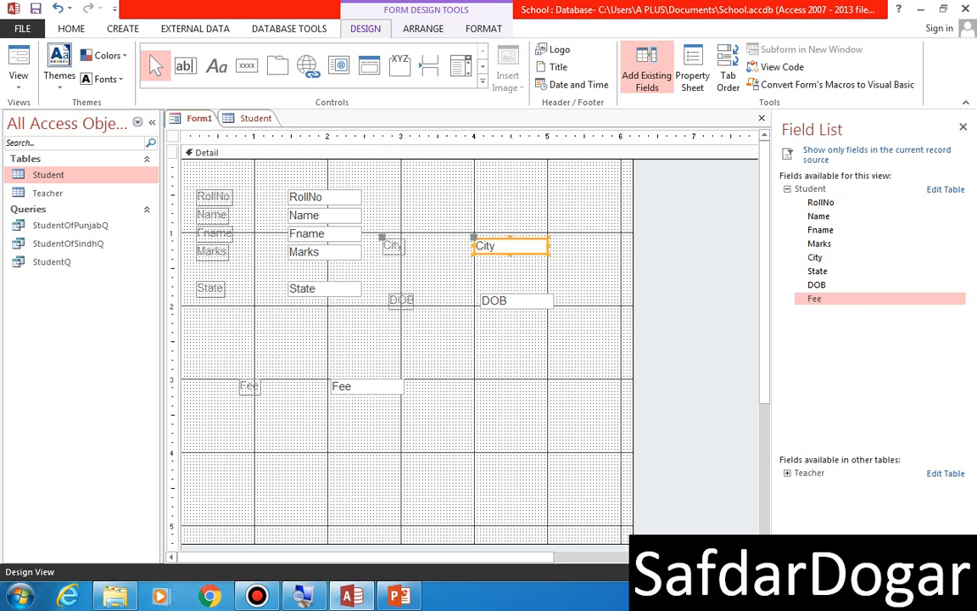
click(325, 234)
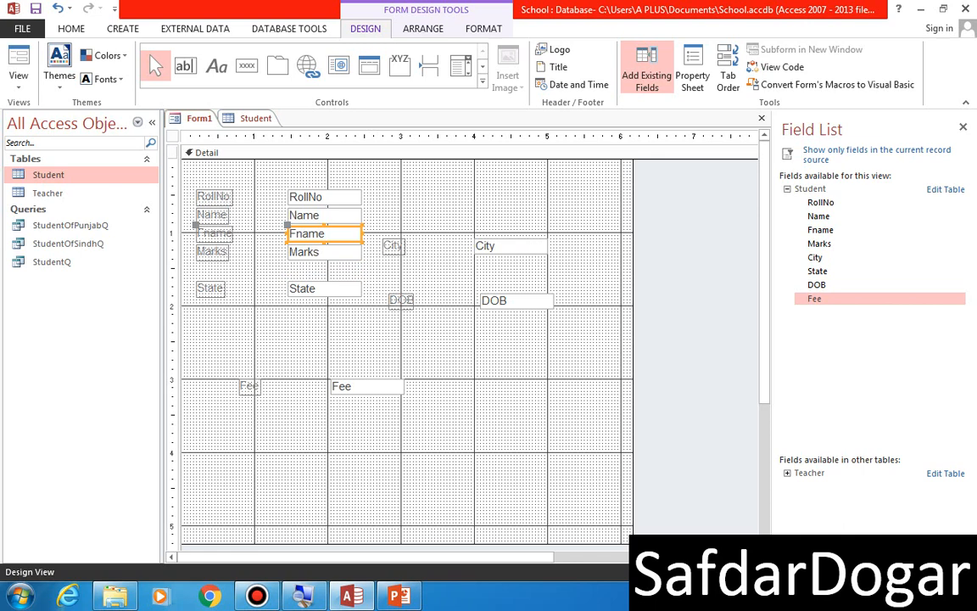
mouse_move(324, 234)
mouse_down()
mouse_move(504, 222)
mouse_move(505, 213)
mouse_up()
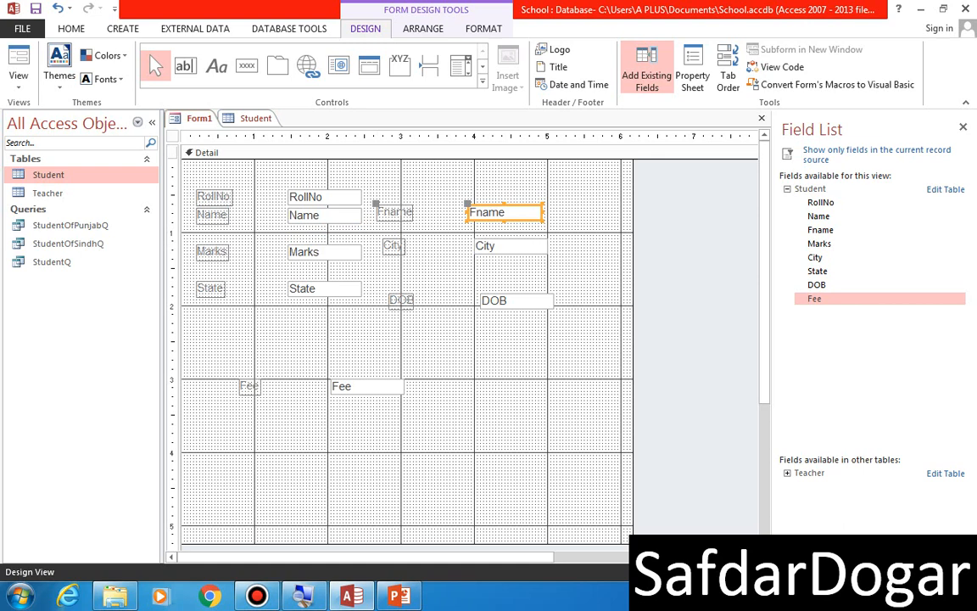
Enlarge the RollNo text box to about 0.25" high and move the field above the two columns, about 0.25" from the top and 2.17" from the left.
click(325, 197)
mouse_move(325, 190)
mouse_down()
mouse_move(324, 176)
mouse_move(325, 186)
mouse_up()
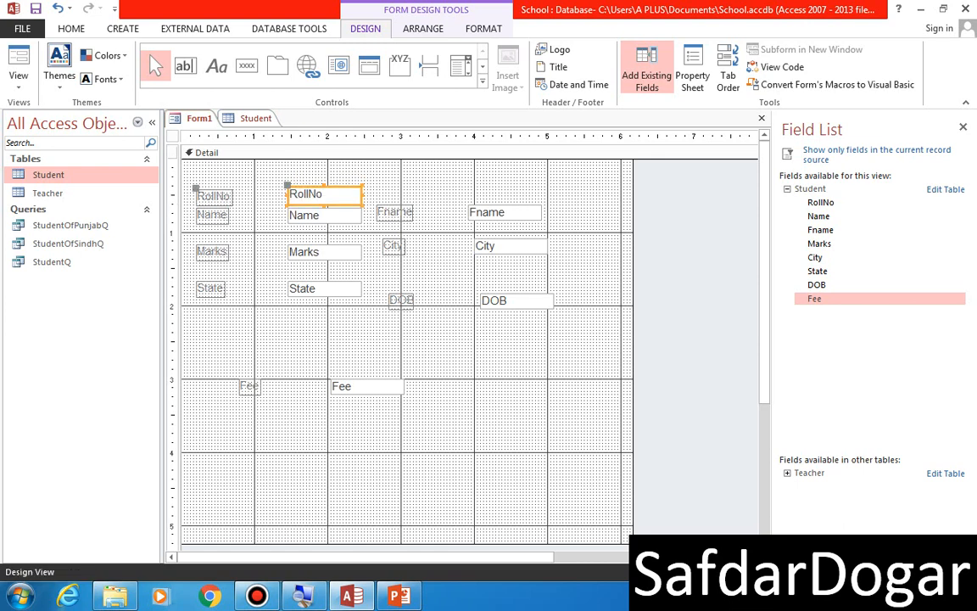
key(F4)
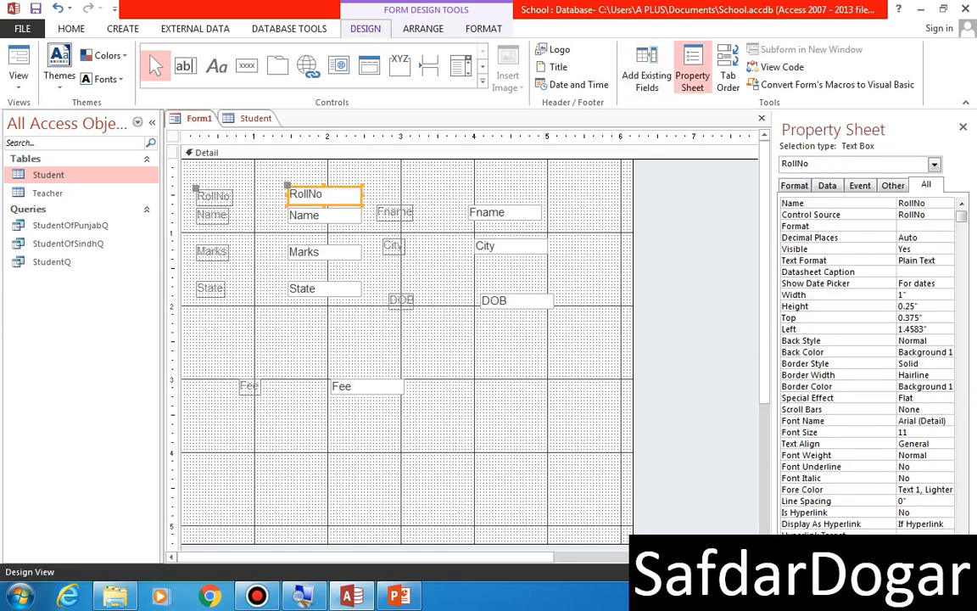
click(296, 193)
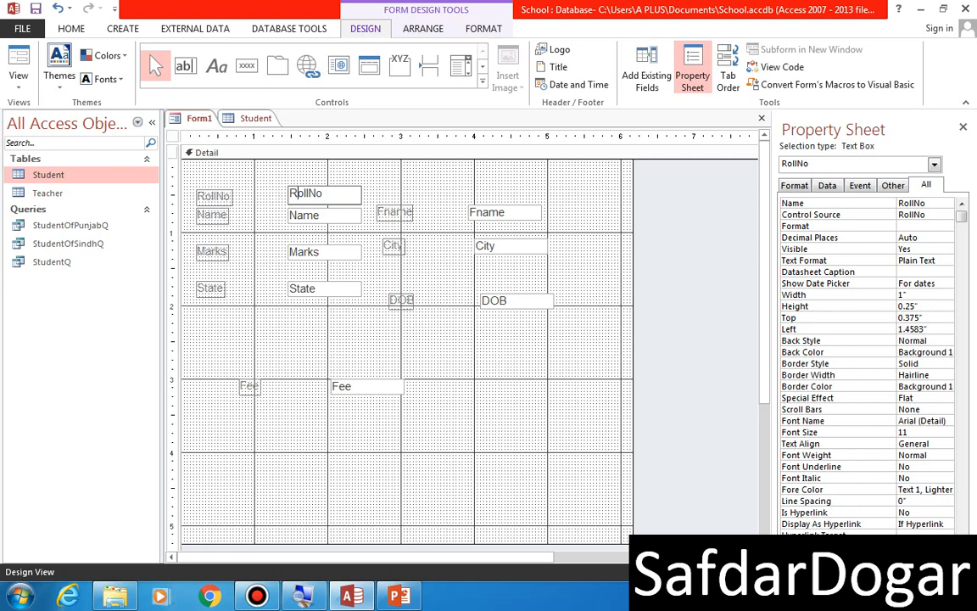
click(382, 180)
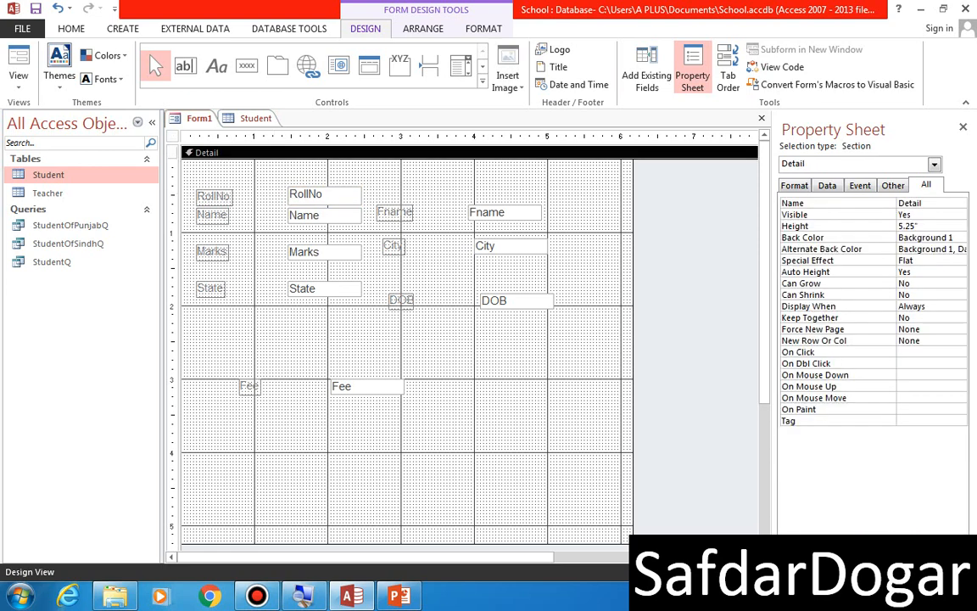
click(325, 195)
drag(325, 195, 375, 186)
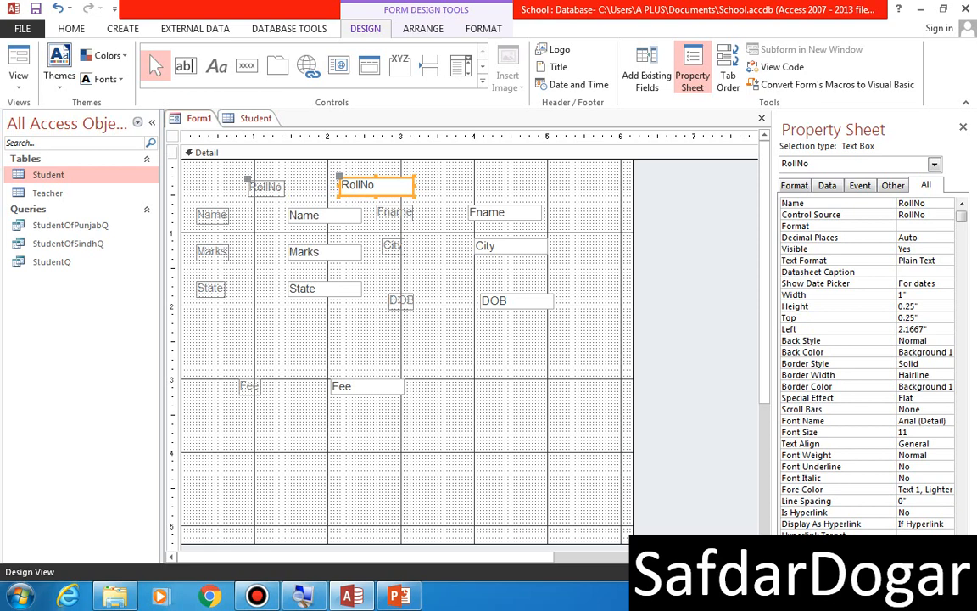
Move the Fee field up to just below the State row and align the DOB field with State, about 1.67" from the top.
click(366, 387)
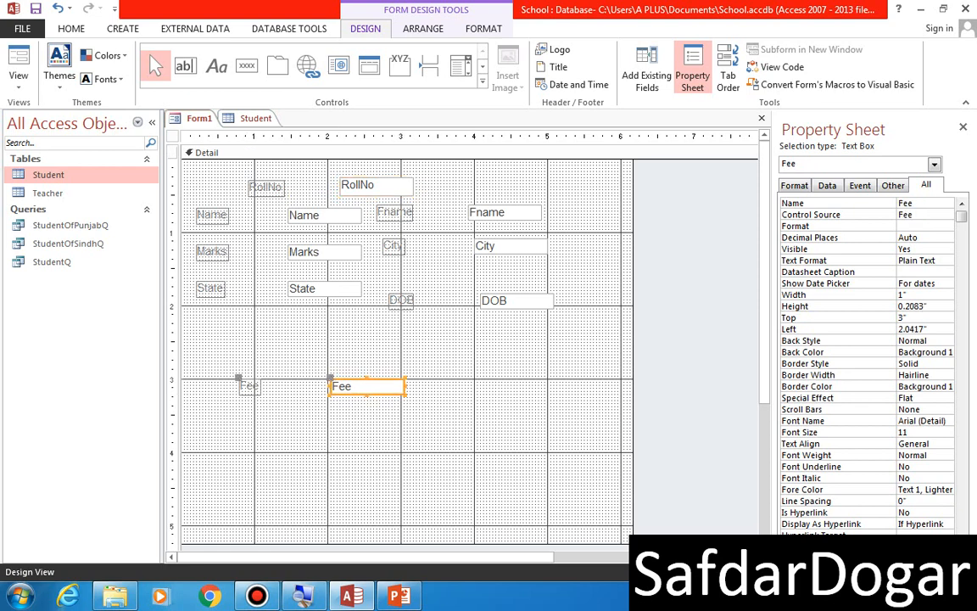
drag(366, 386, 371, 341)
click(517, 301)
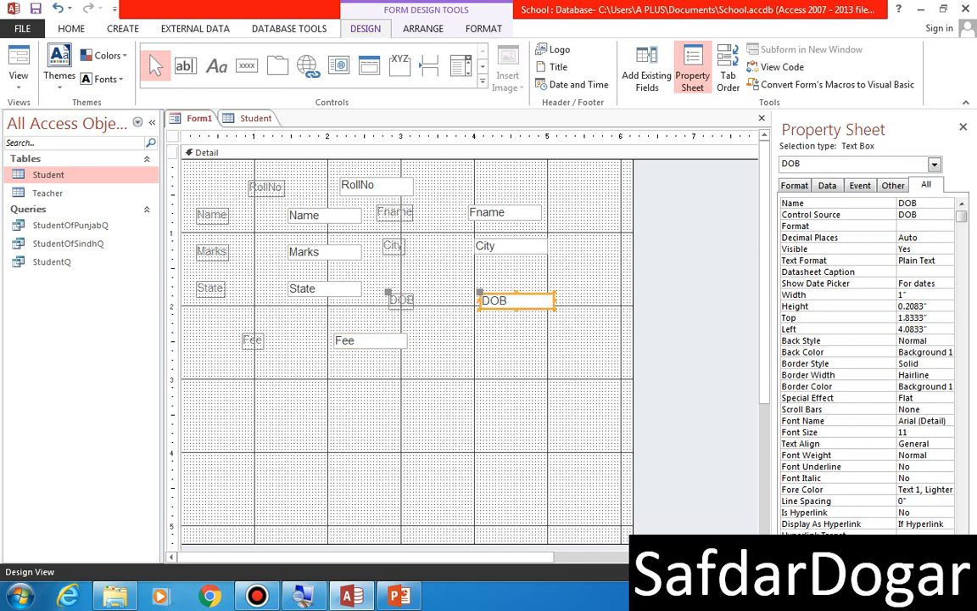
drag(517, 301, 516, 288)
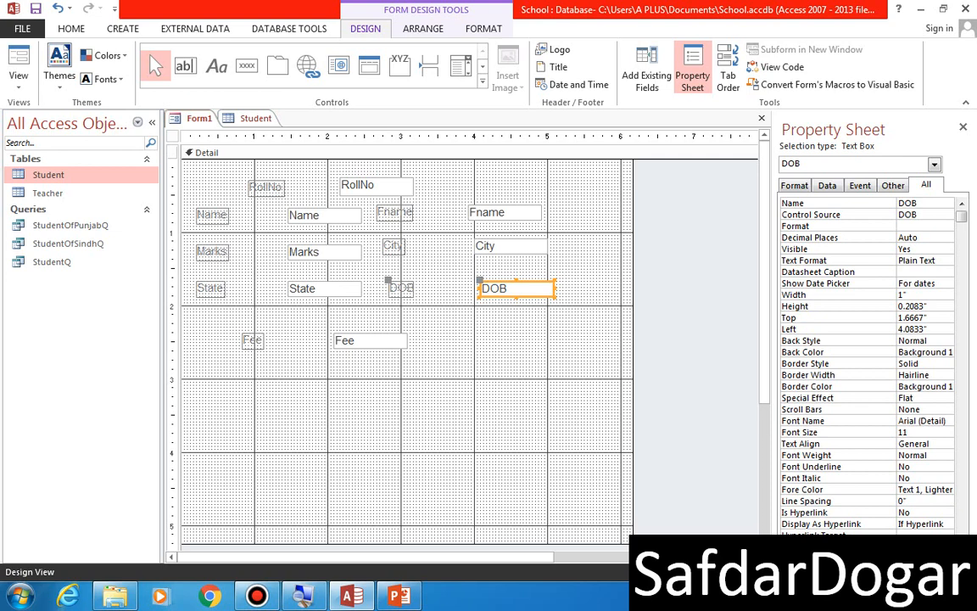
click(505, 213)
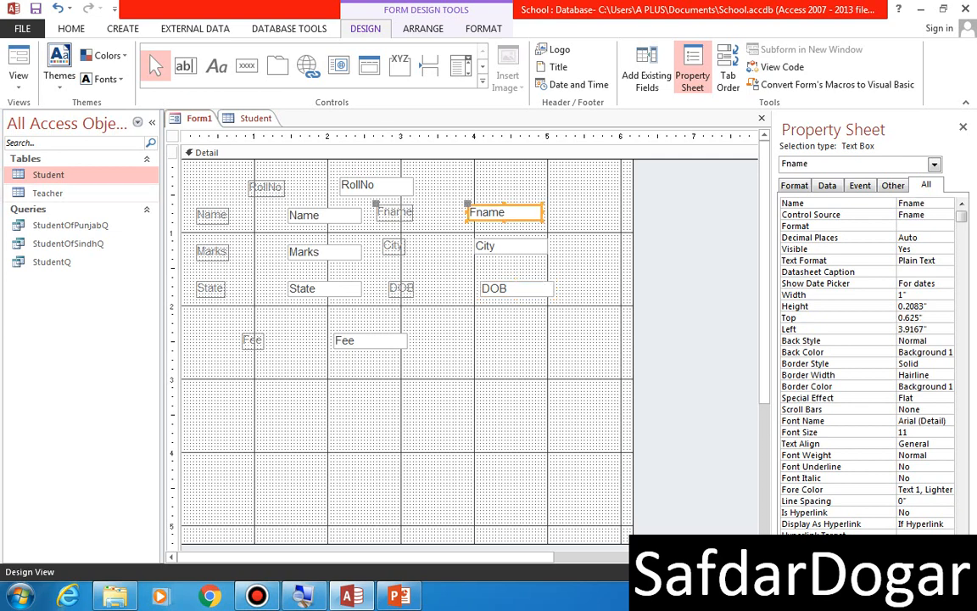
Show the rearranged form in Form view and browse forward through the student records to the blank new record.
click(18, 80)
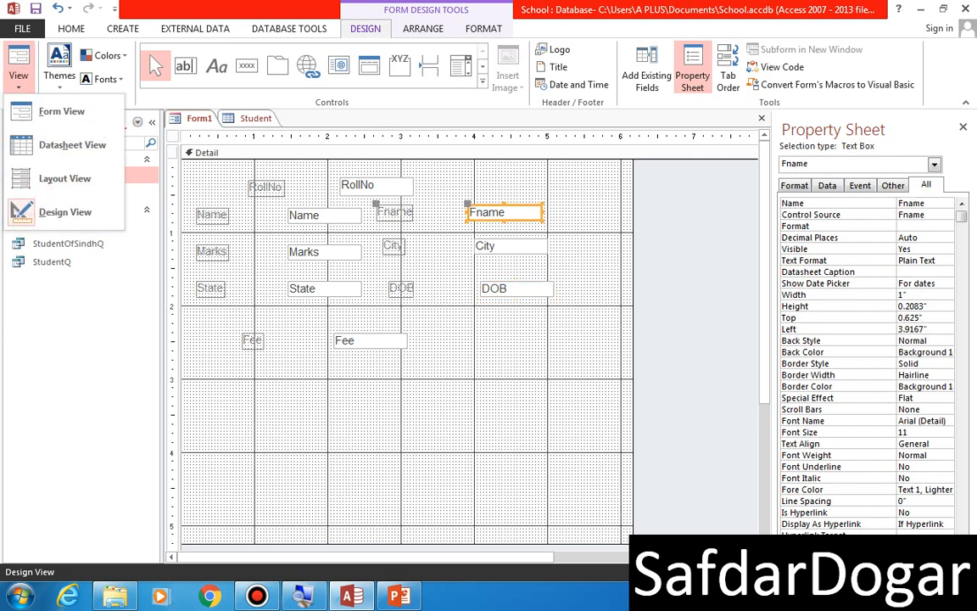
click(59, 111)
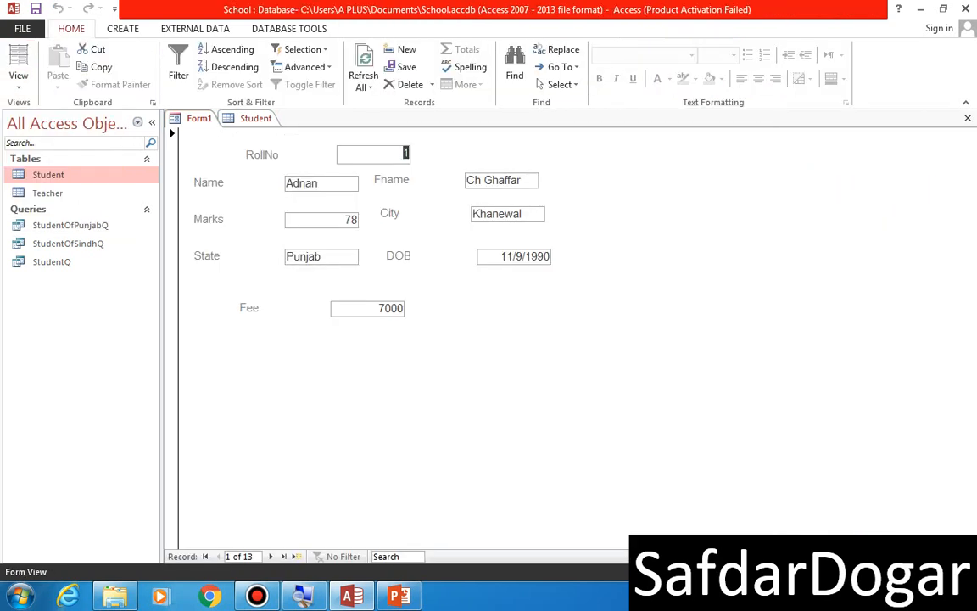
click(271, 555)
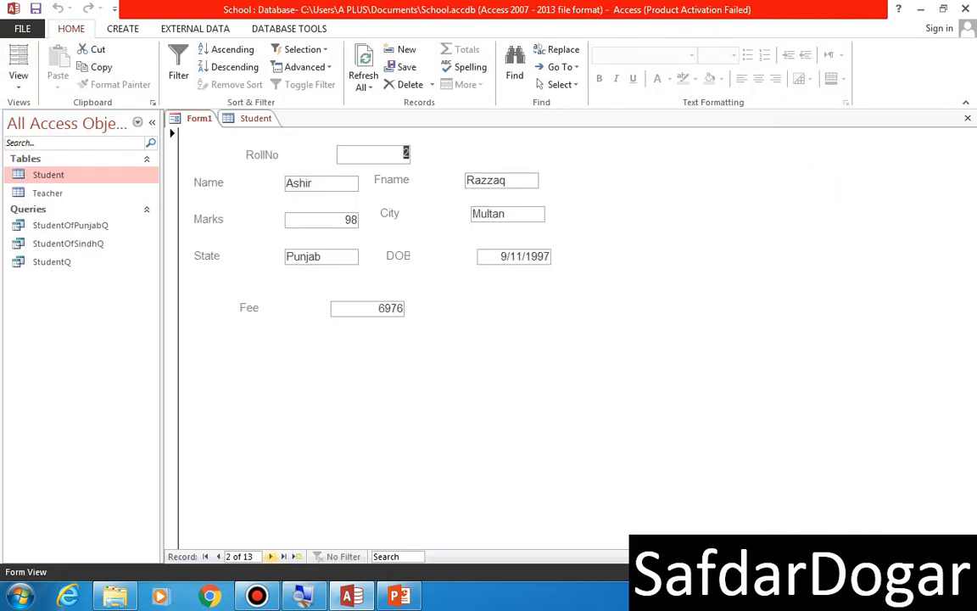
click(271, 556)
click(271, 555)
click(270, 556)
click(270, 555)
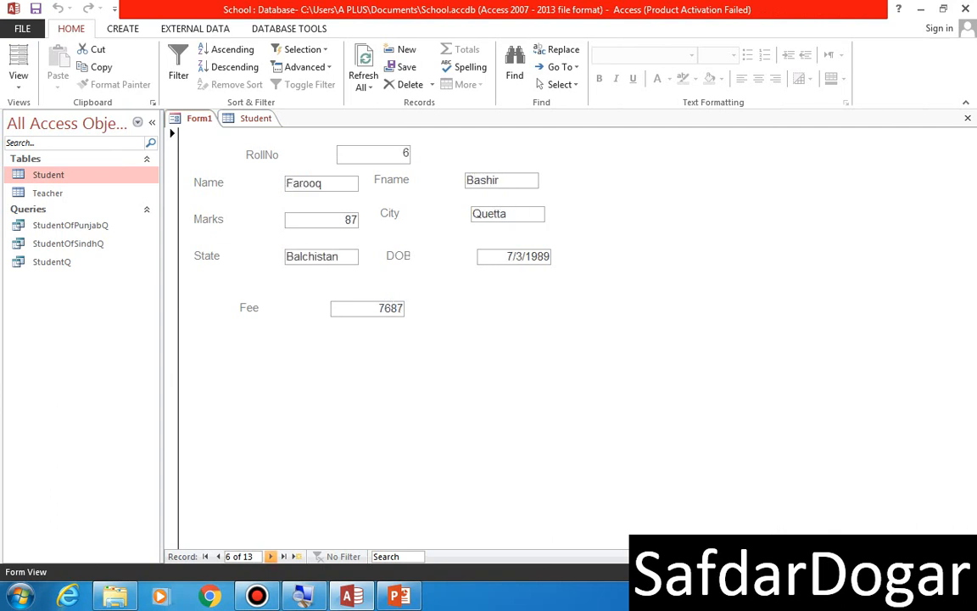
click(270, 556)
click(271, 556)
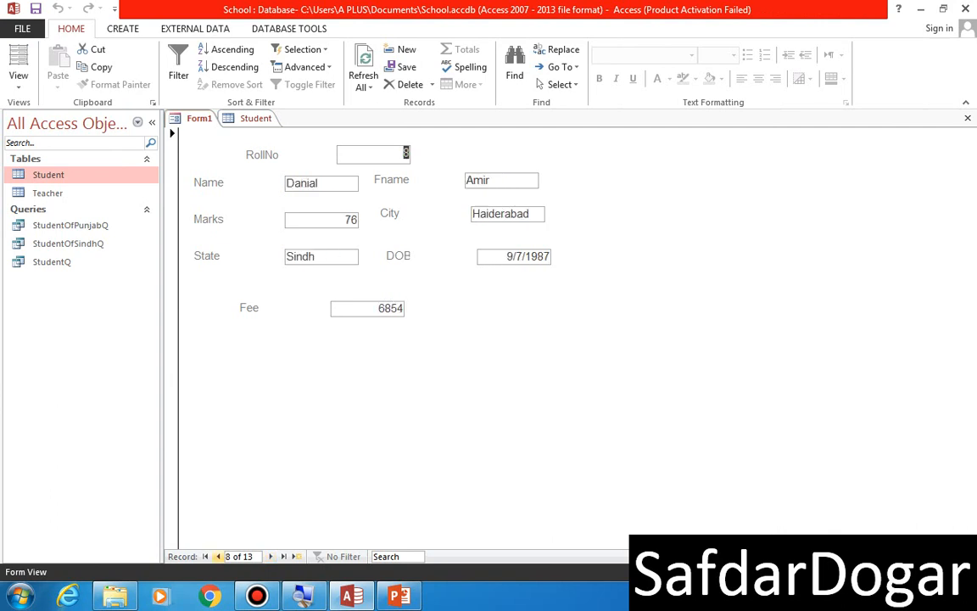
click(270, 556)
click(271, 555)
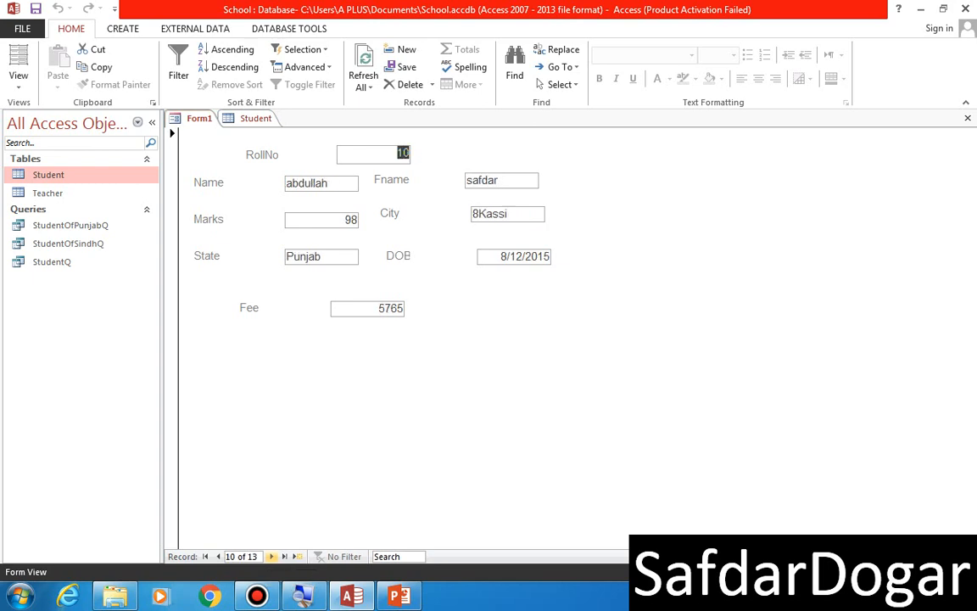
click(271, 555)
click(270, 555)
click(270, 556)
click(271, 556)
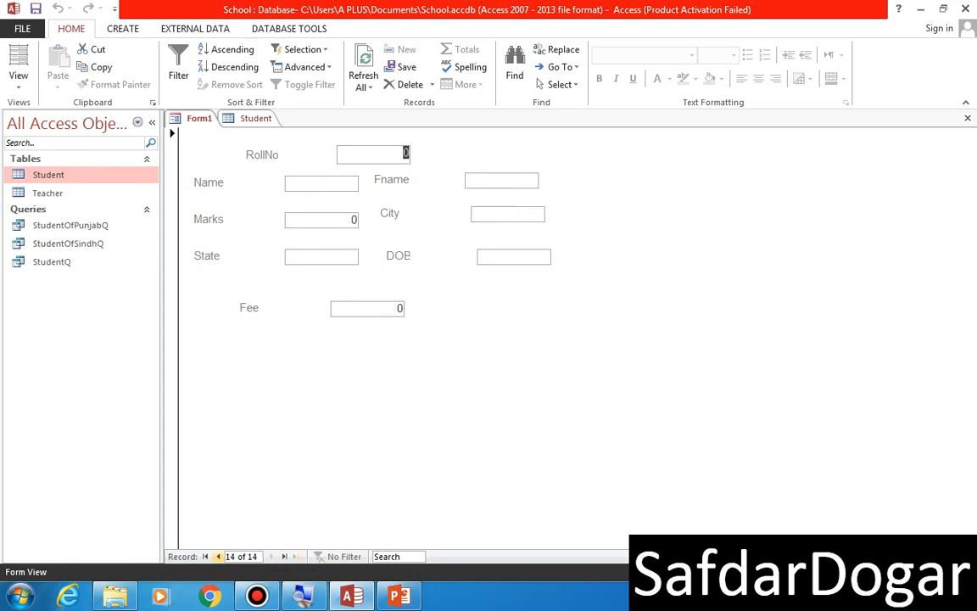
Browse back through the student records to record 8.
click(218, 556)
click(218, 555)
click(218, 556)
click(218, 556)
click(218, 555)
click(218, 555)
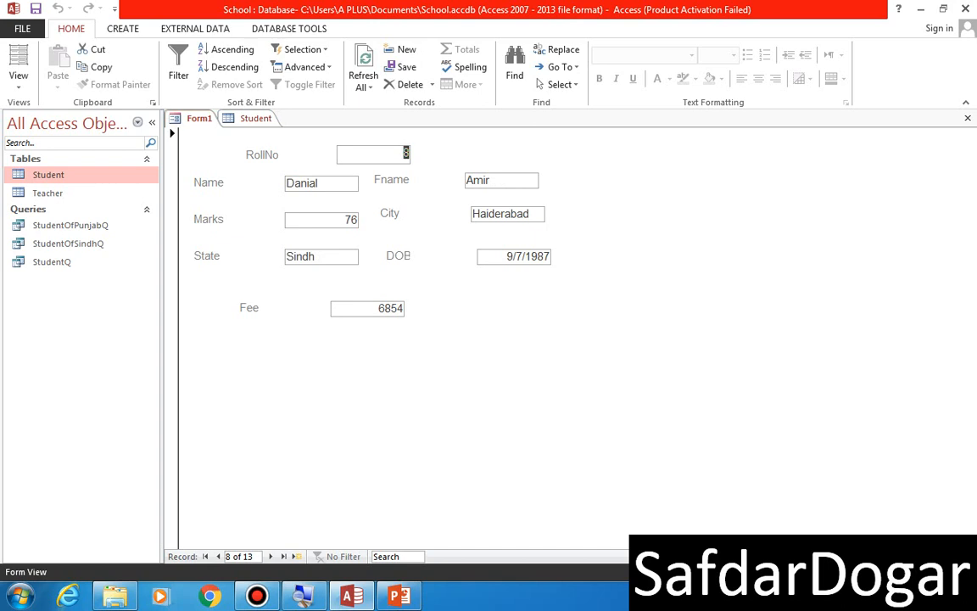
Append a second name to the Name and Fname entries of record 8, save the record and return to it.
key(Tab)
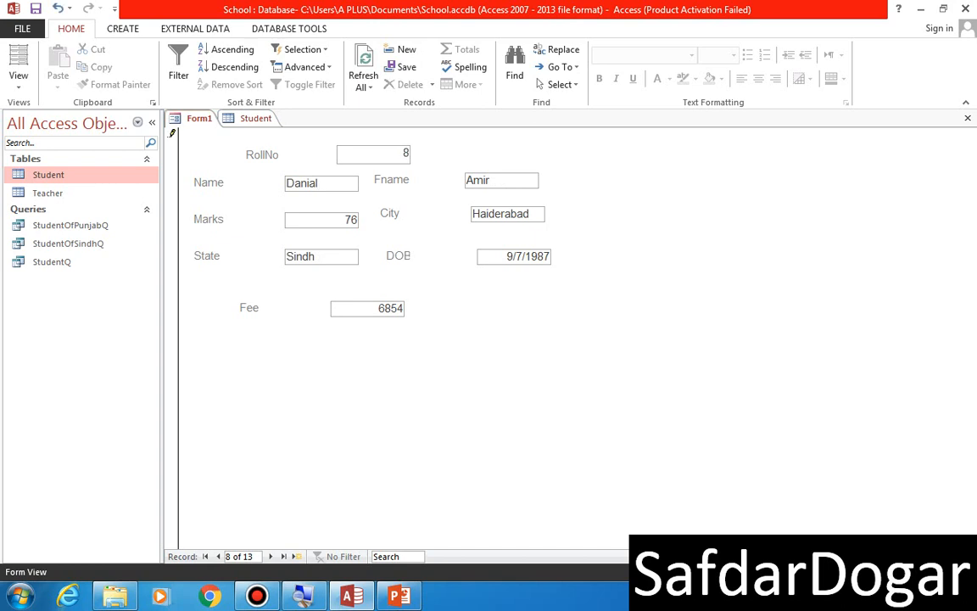
text(Amir Z)
key(BackSpace)
text(Z)
key(BackSpace)
text(ZIA)
key(Page_Down)
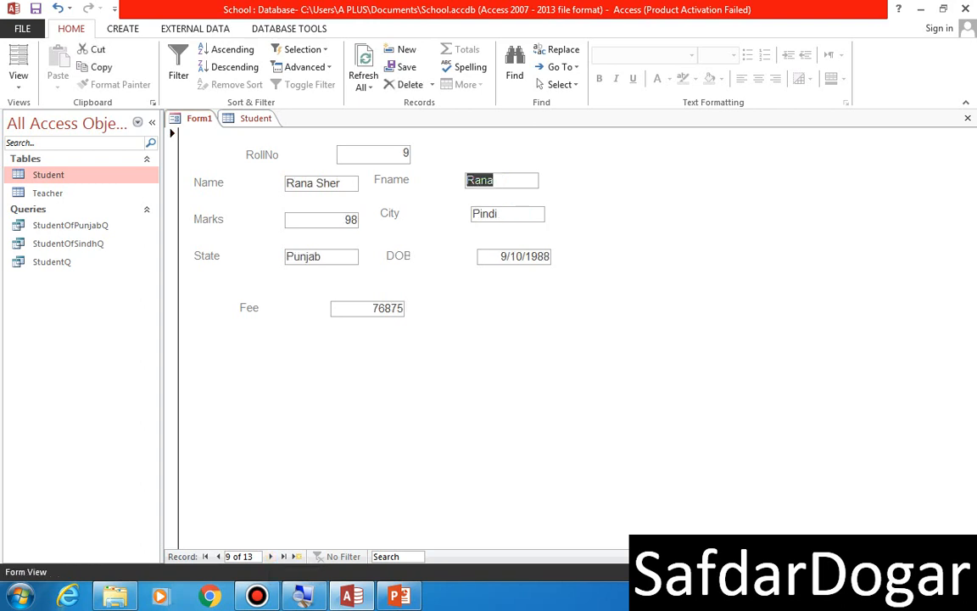
key(Page_Up)
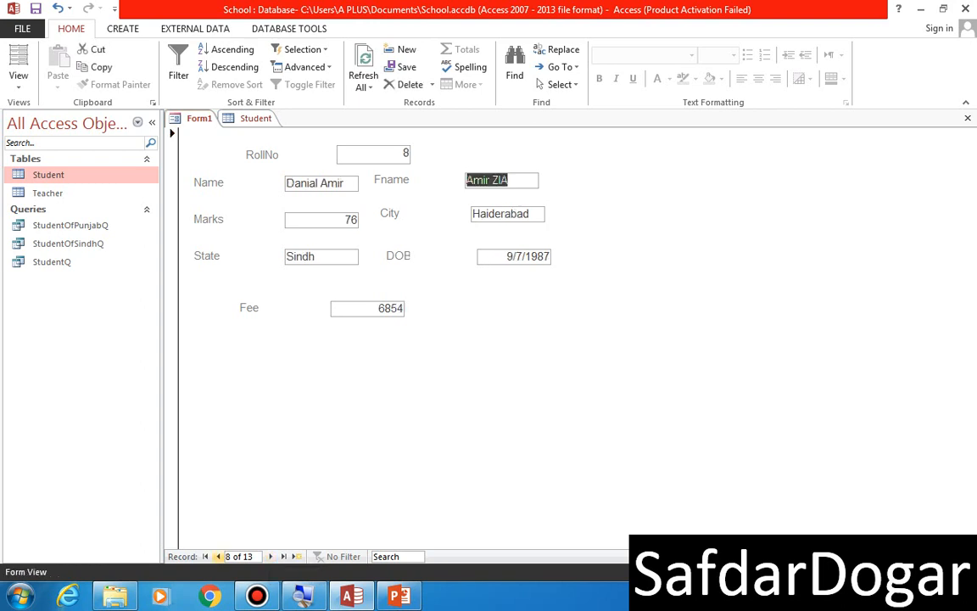
key(F2)
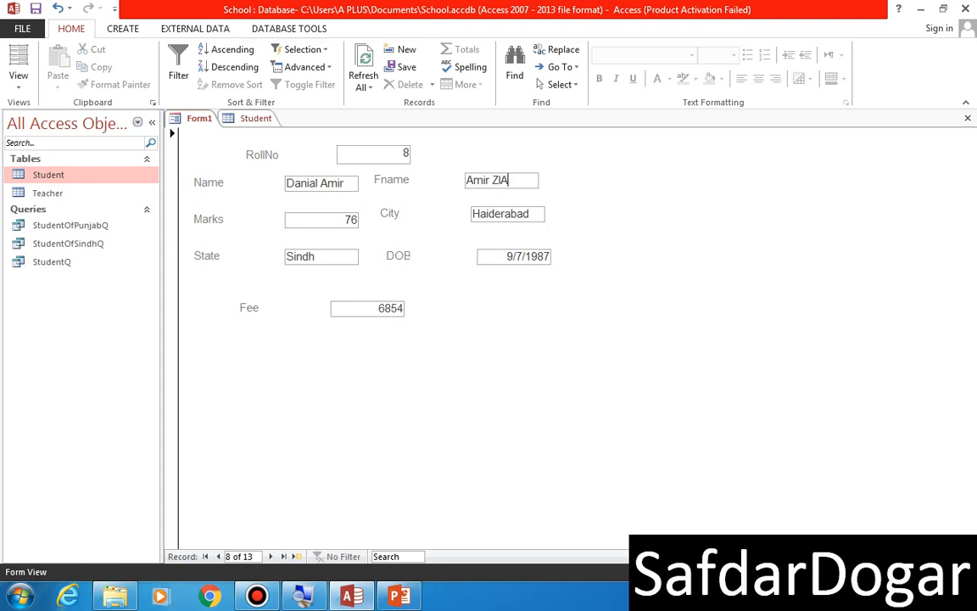
Compare the edited Name and Fname of record 8 in the form with the same row in the Student table.
click(254, 119)
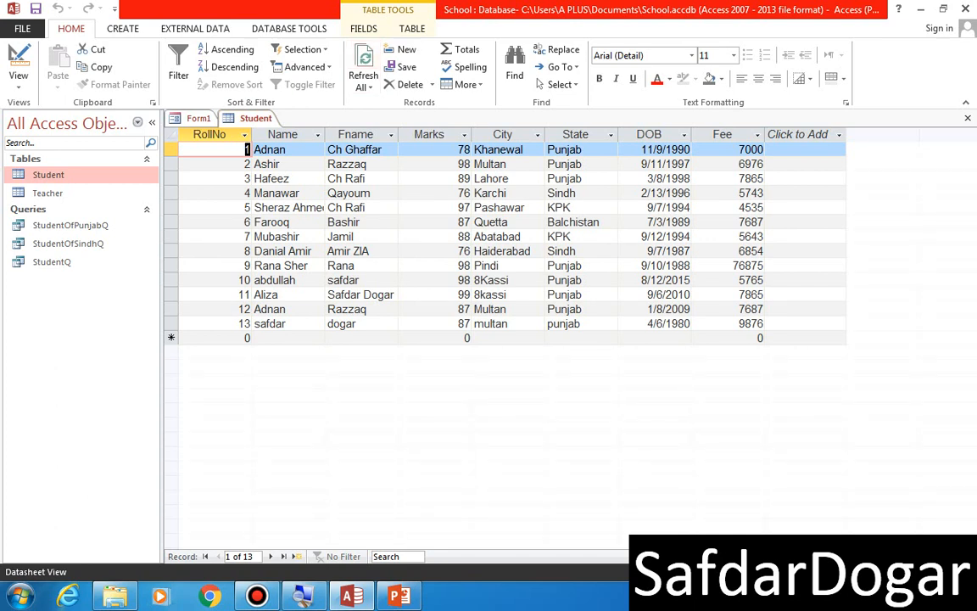
click(197, 119)
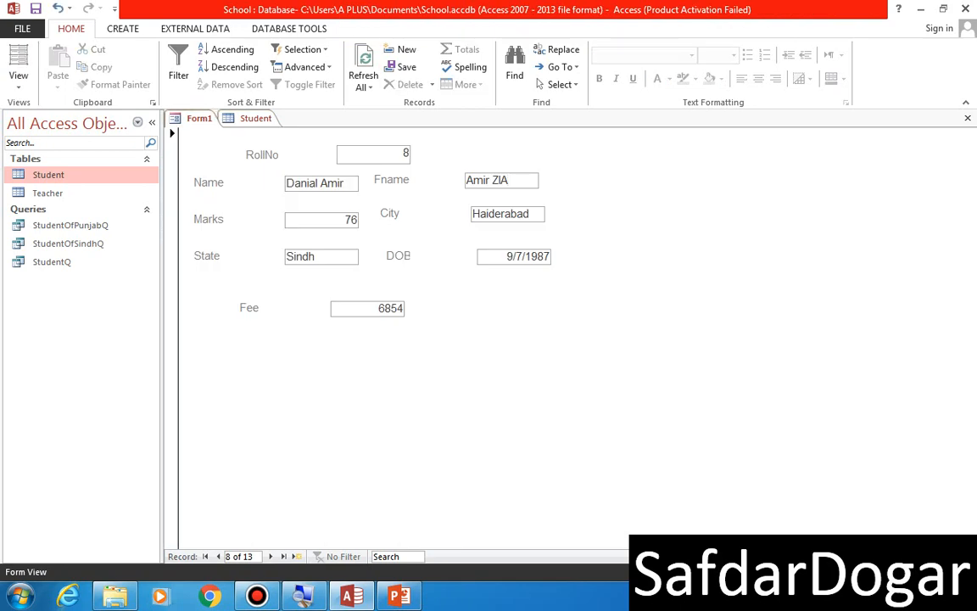
click(255, 118)
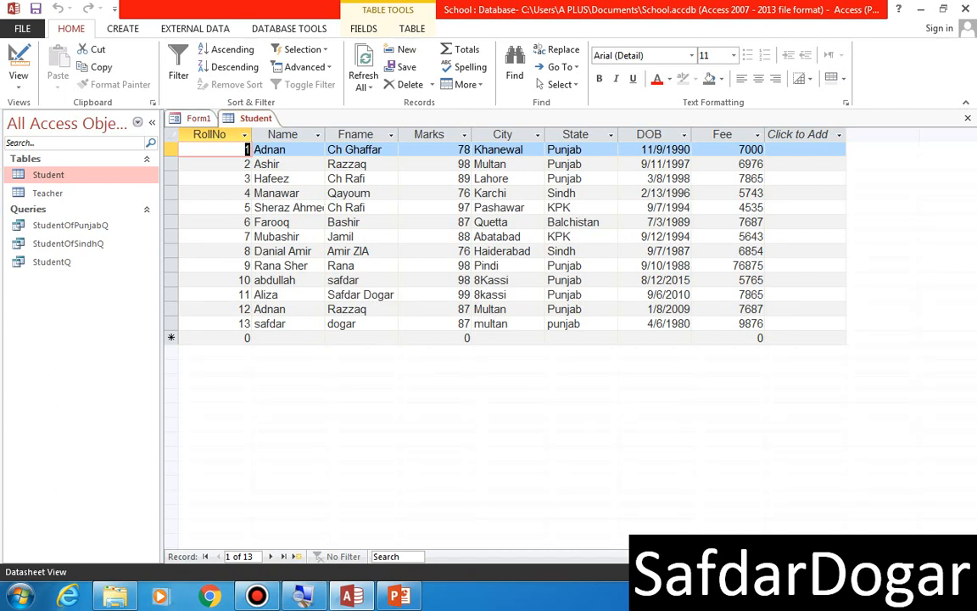
click(198, 118)
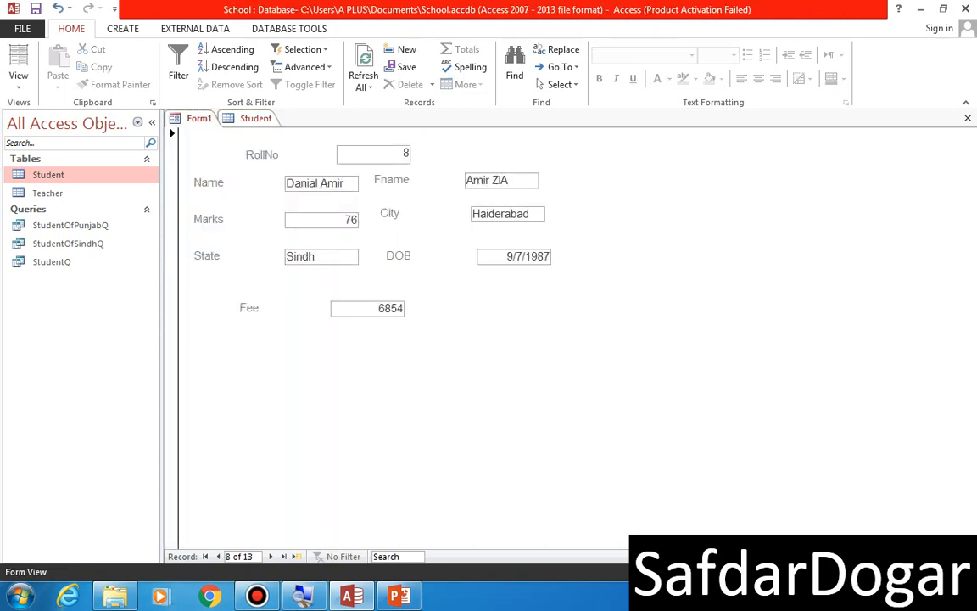
click(254, 118)
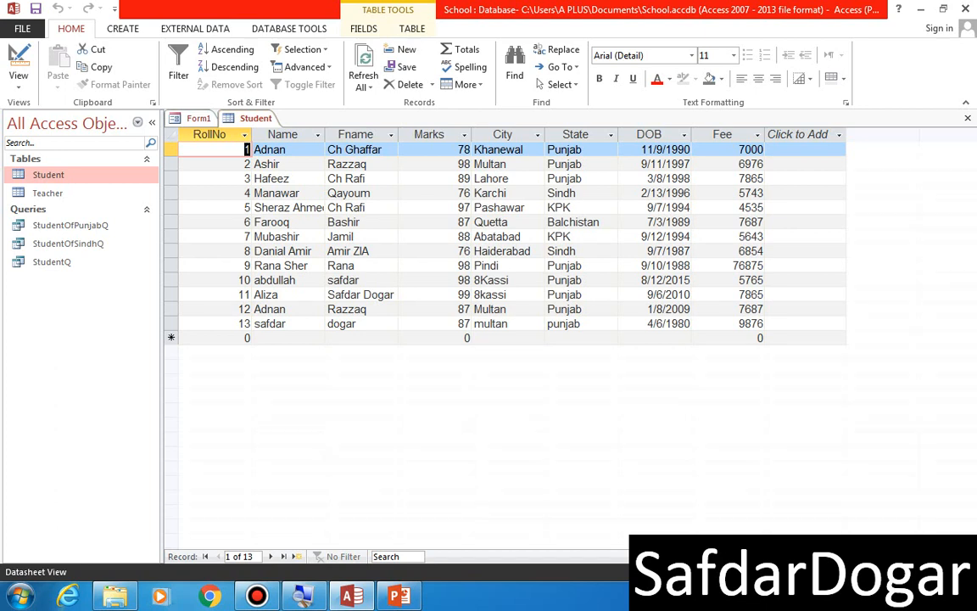
click(199, 119)
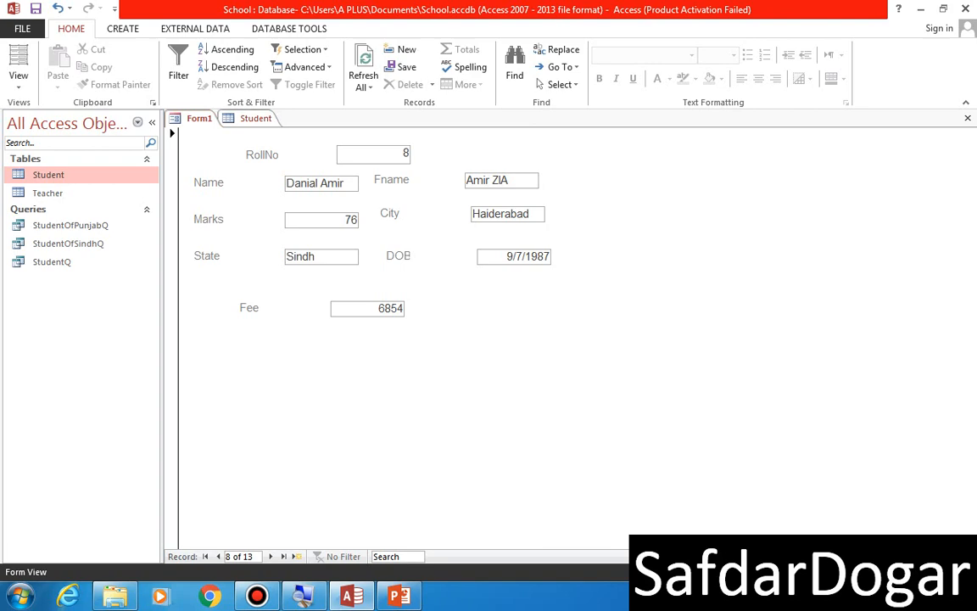
Check row 8 of the Student table once more and open Form1 in Design view.
click(256, 119)
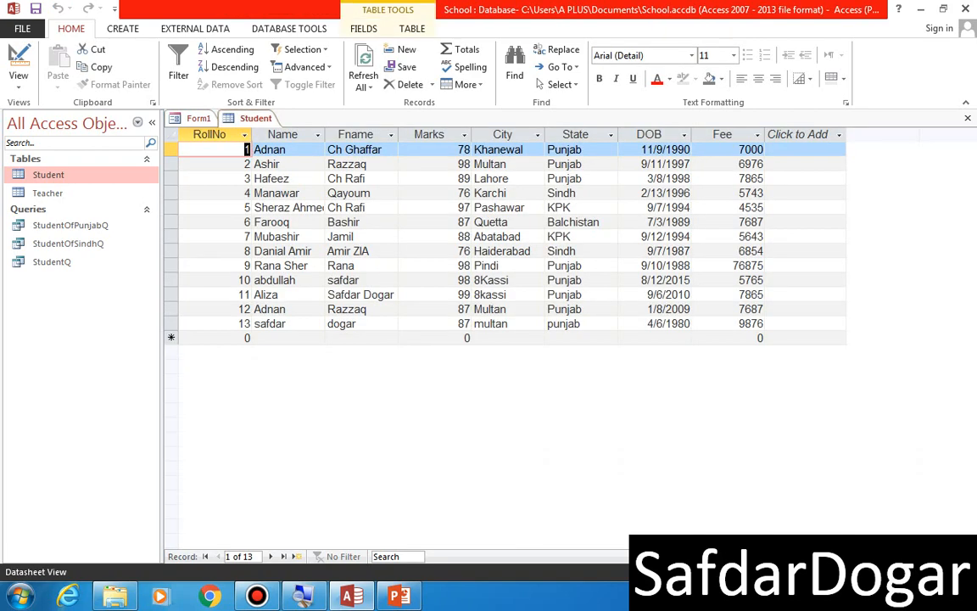
click(198, 119)
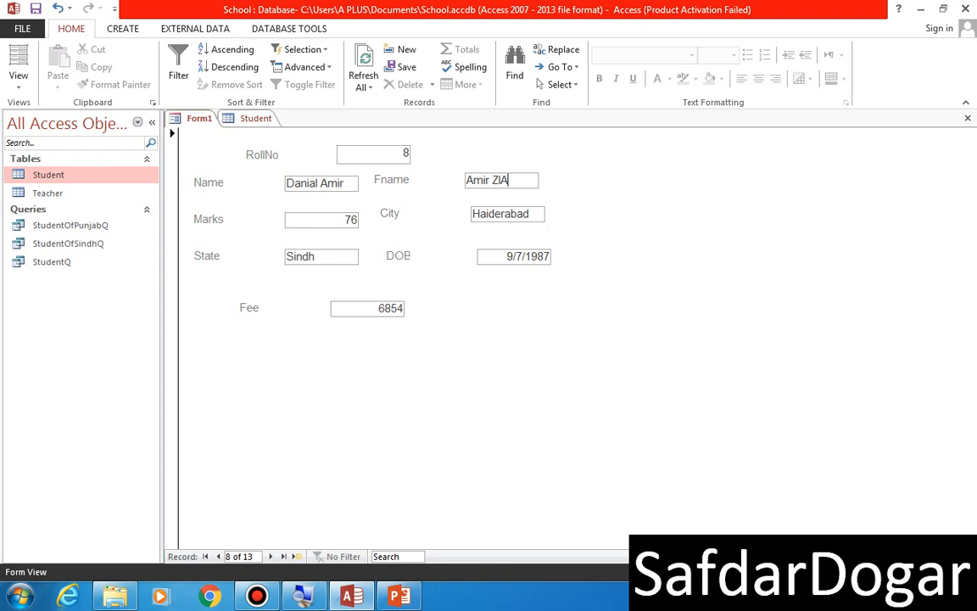
click(18, 59)
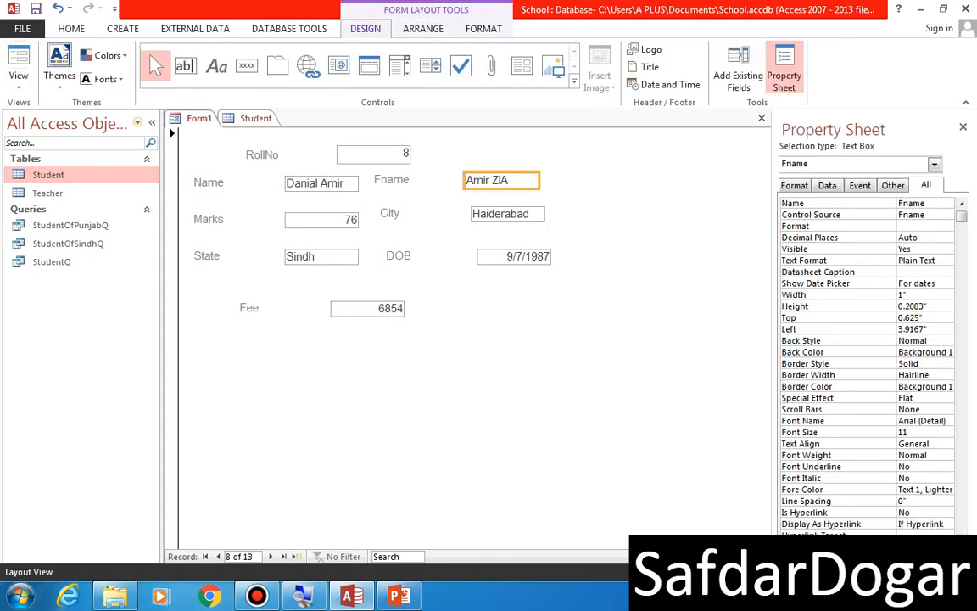
click(509, 365)
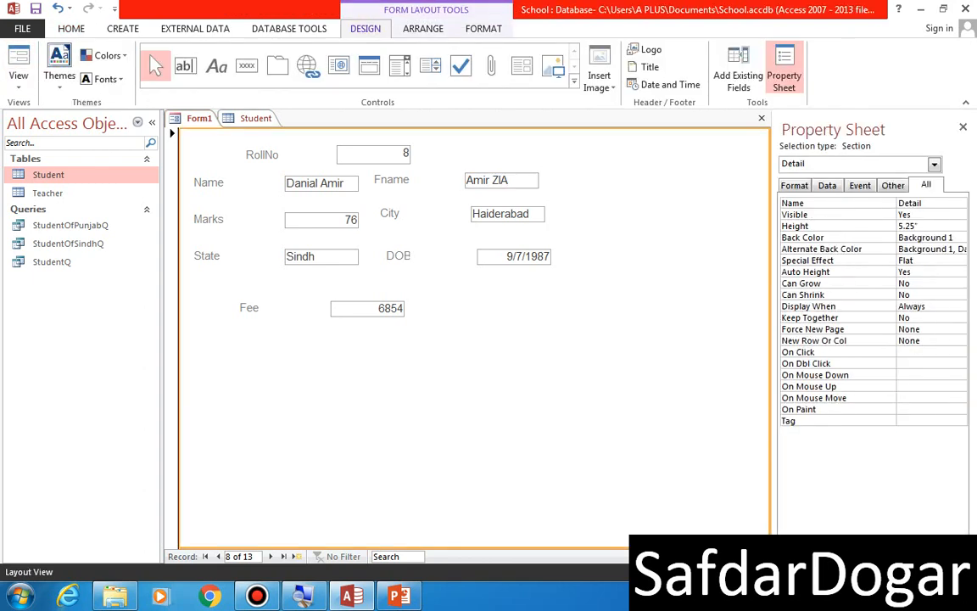
click(502, 181)
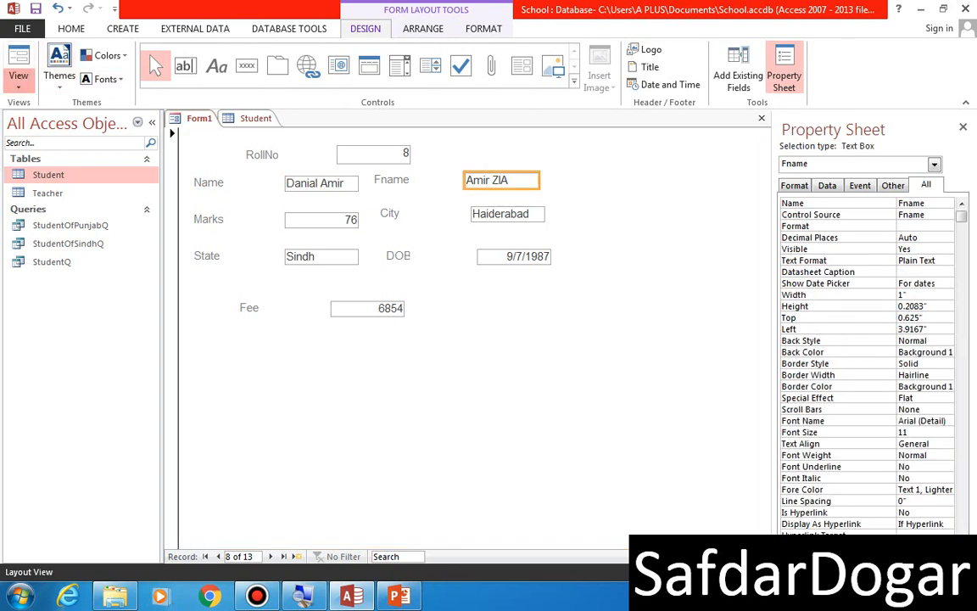
click(18, 68)
click(51, 212)
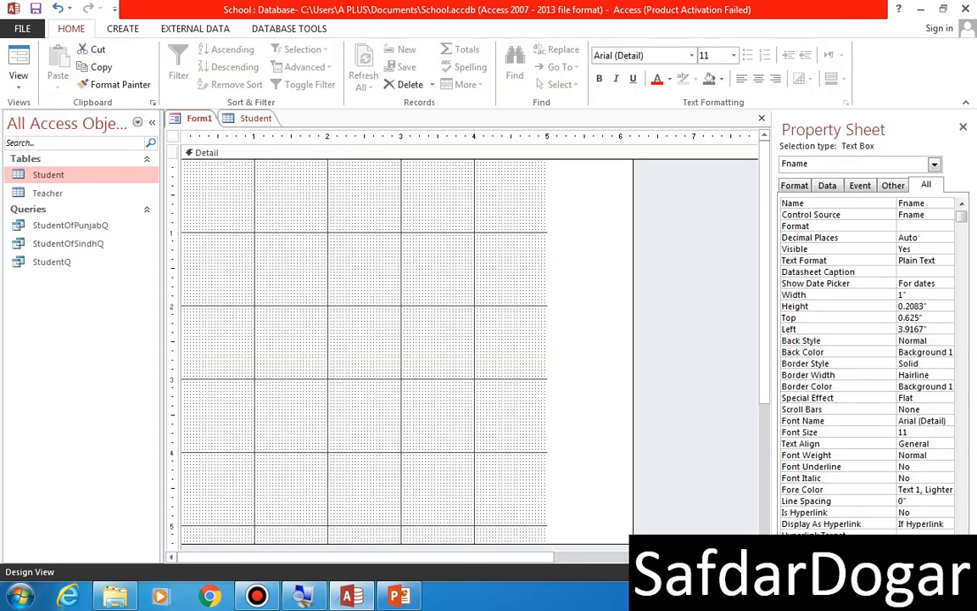
Move the Fname field rightward, widen its text box to about 1.33 inches, and shift the City field to line up beneath it.
drag(505, 212, 549, 214)
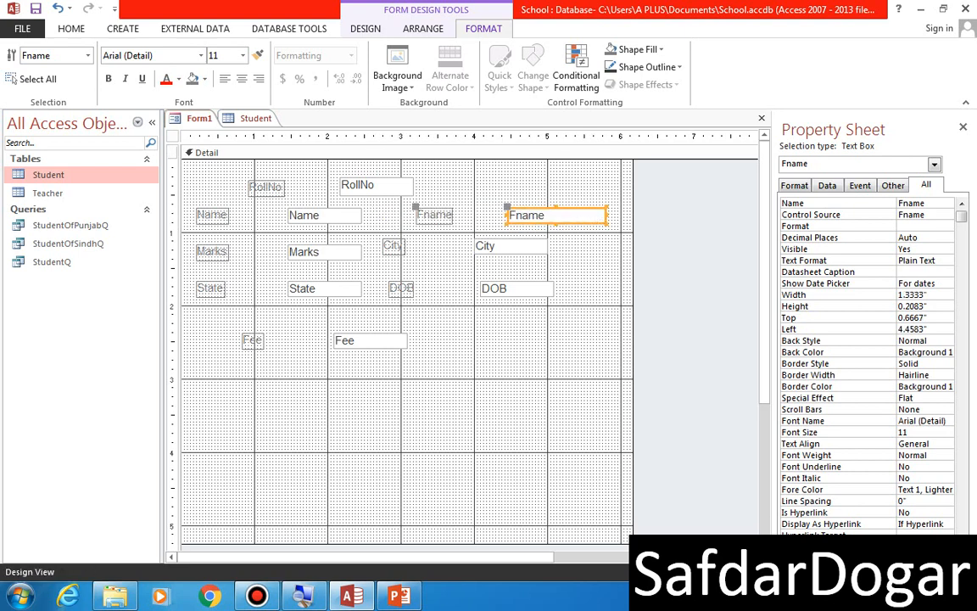
click(510, 246)
drag(510, 246, 543, 249)
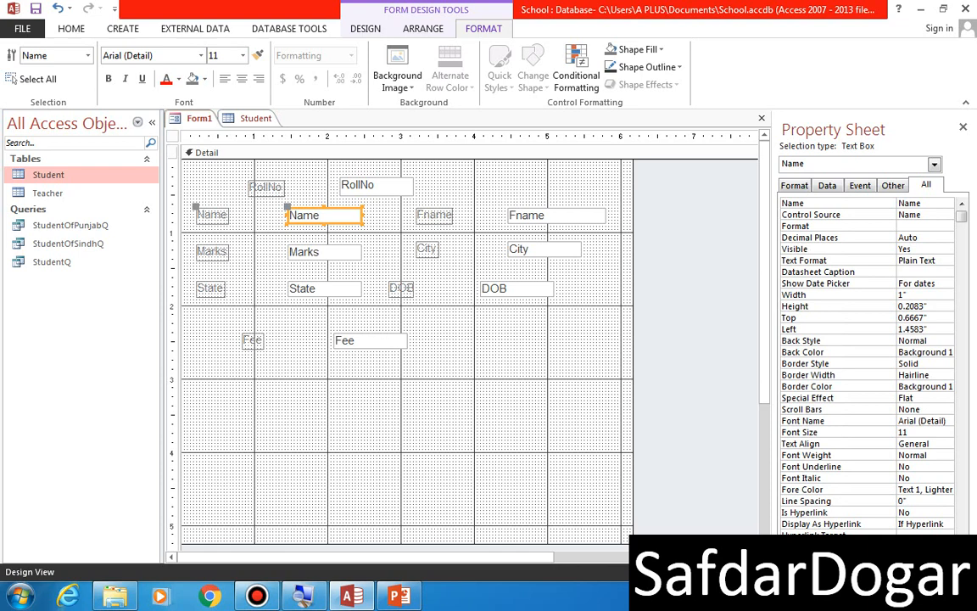
Widen the Name text box to about 1.38 inches and narrow RollNo to about 0.58 inches and Fee to about 0.71 inches.
drag(363, 214, 383, 186)
click(376, 186)
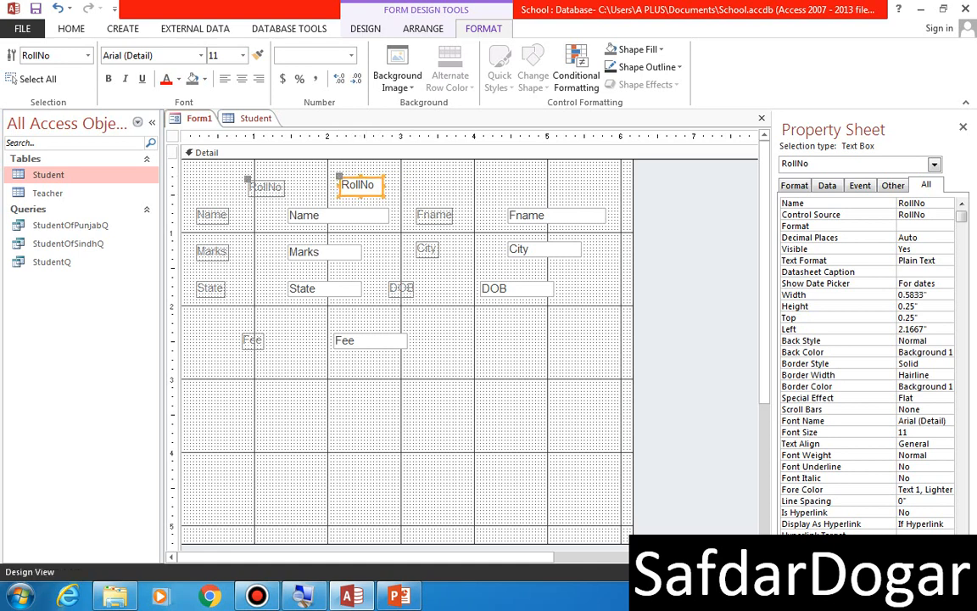
click(370, 341)
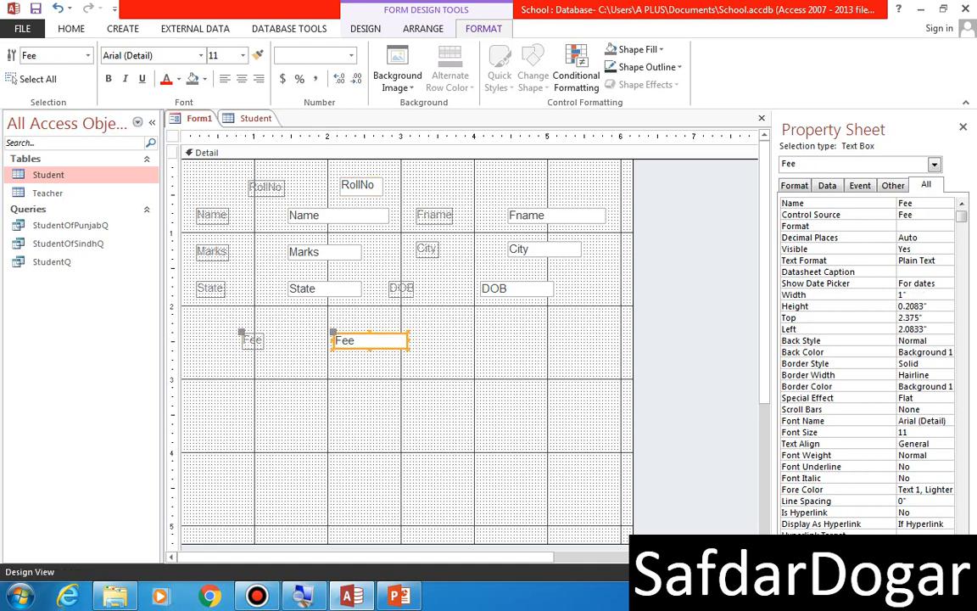
drag(408, 341, 387, 341)
Preview the resized text boxes in Form view and return the form to Design view.
click(363, 186)
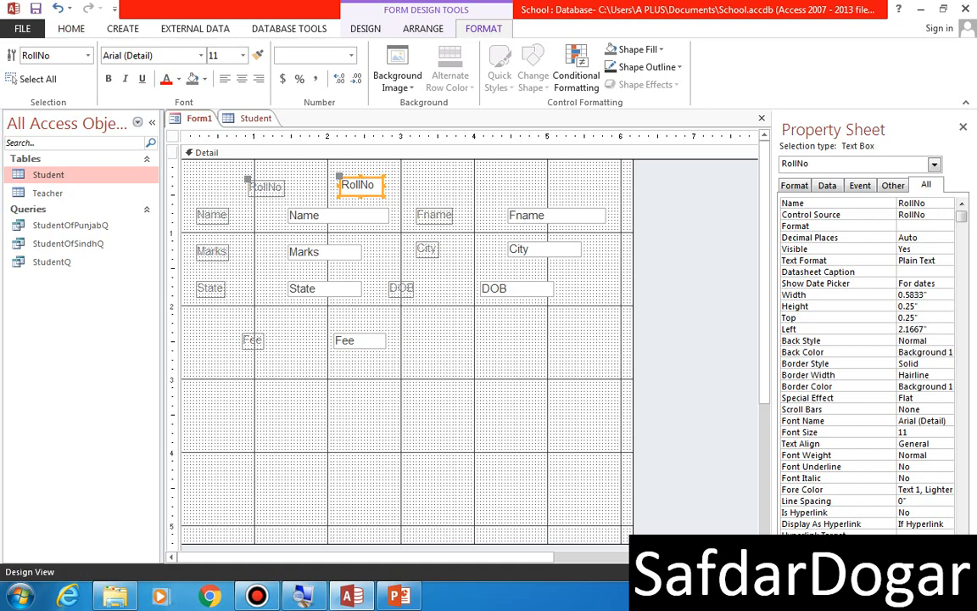
click(123, 28)
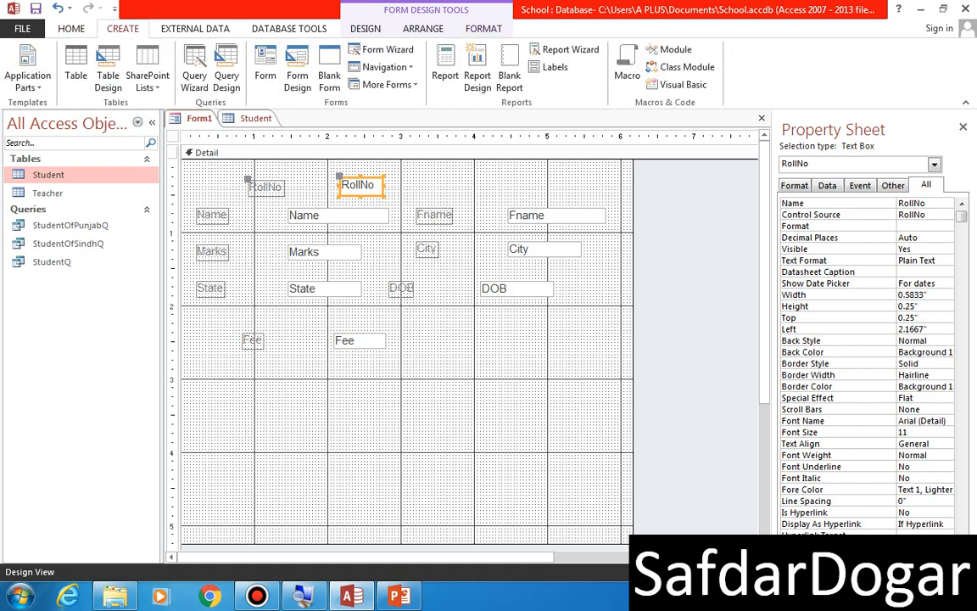
click(441, 373)
click(365, 28)
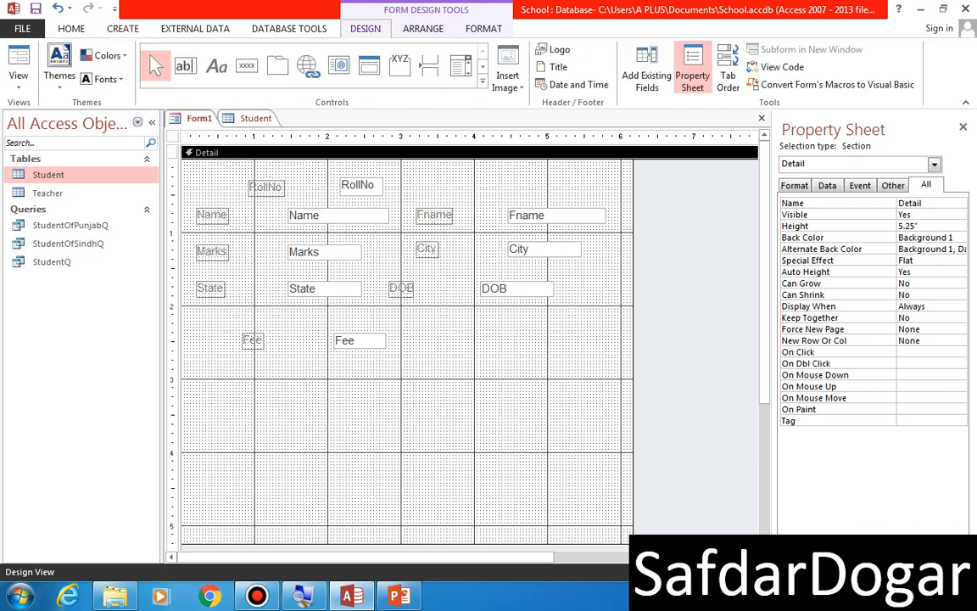
click(18, 60)
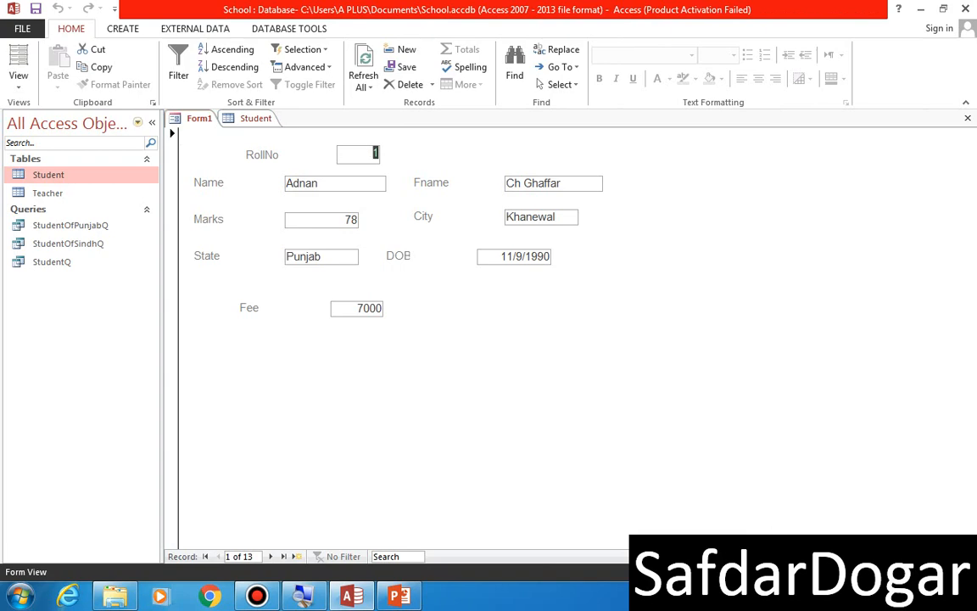
click(19, 78)
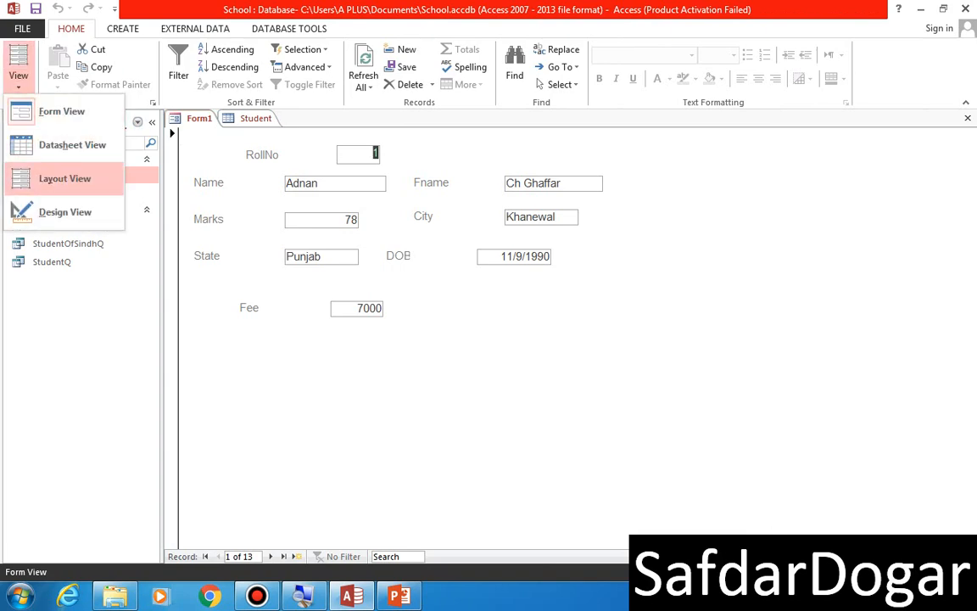
click(65, 212)
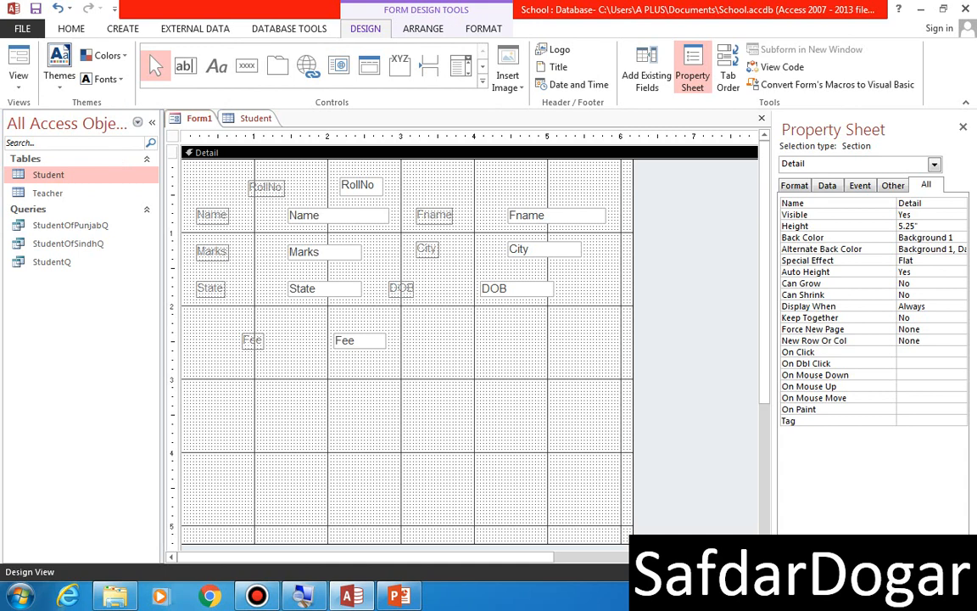
Center the content of the RollNo text box and preview the form in Form view.
click(361, 186)
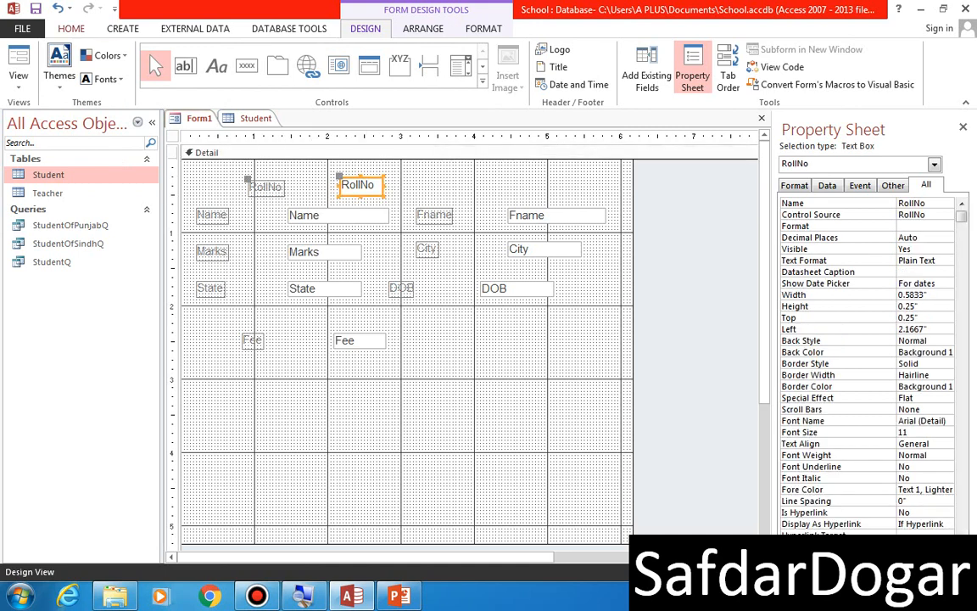
click(71, 28)
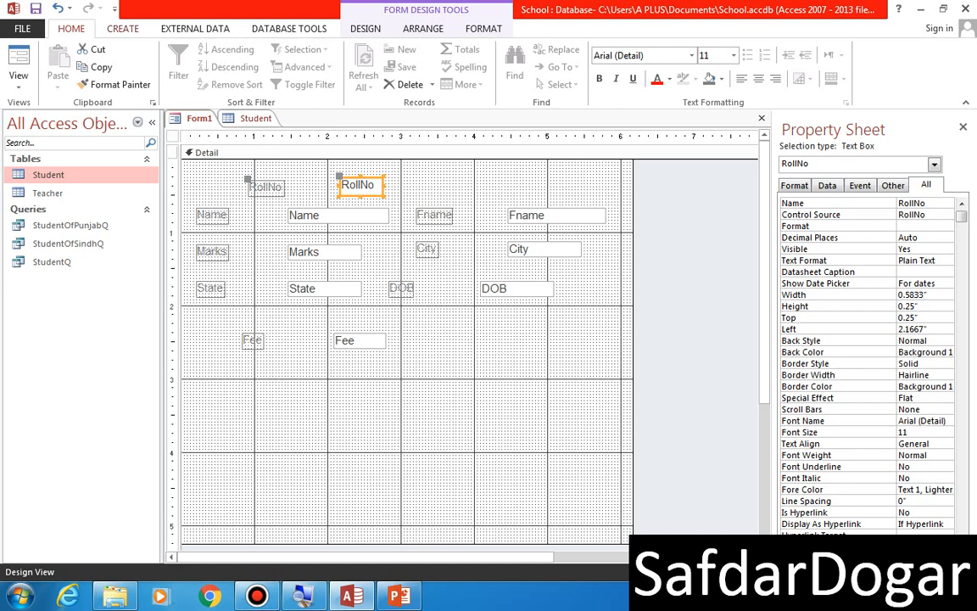
click(195, 28)
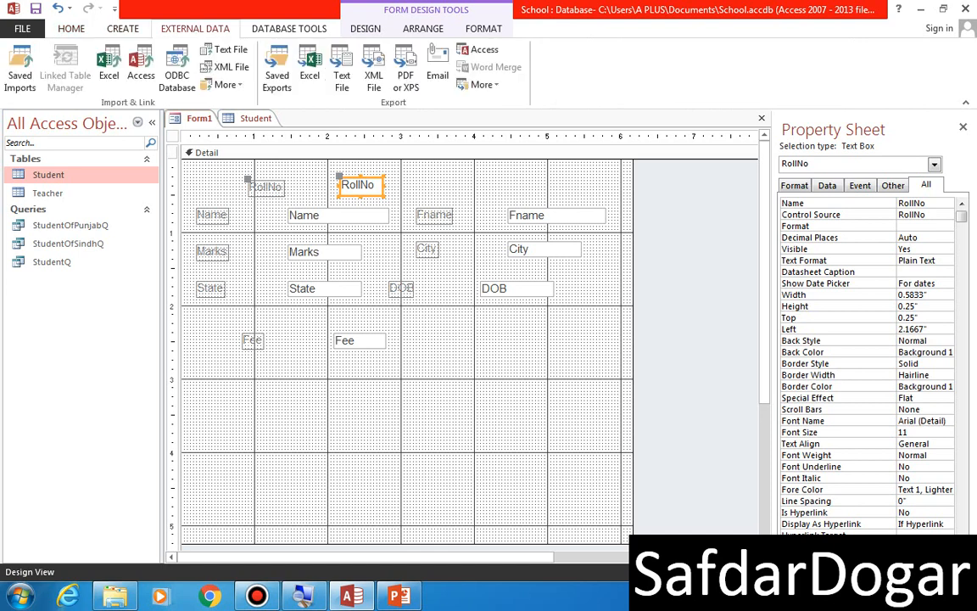
click(123, 28)
click(289, 28)
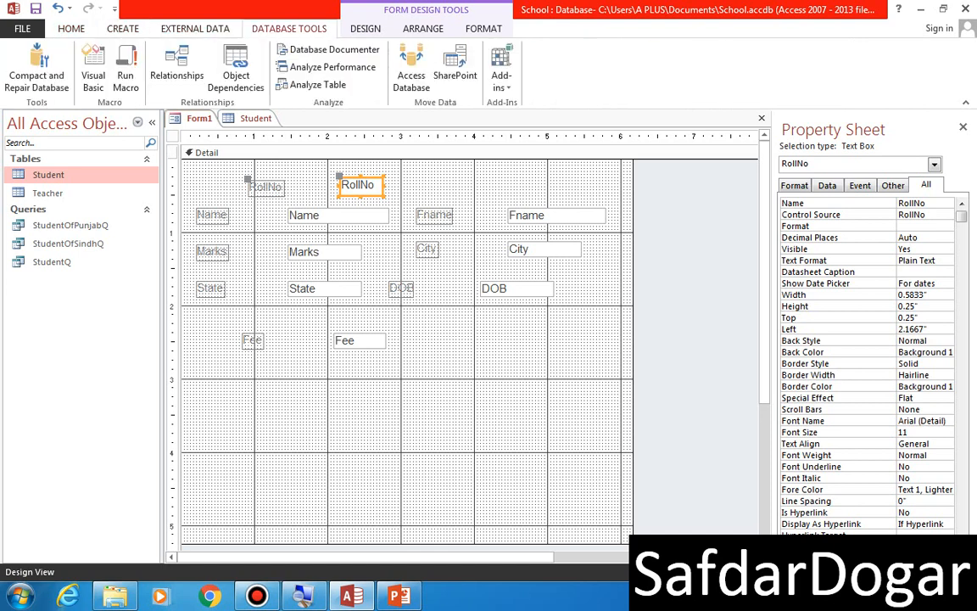
click(366, 28)
click(423, 28)
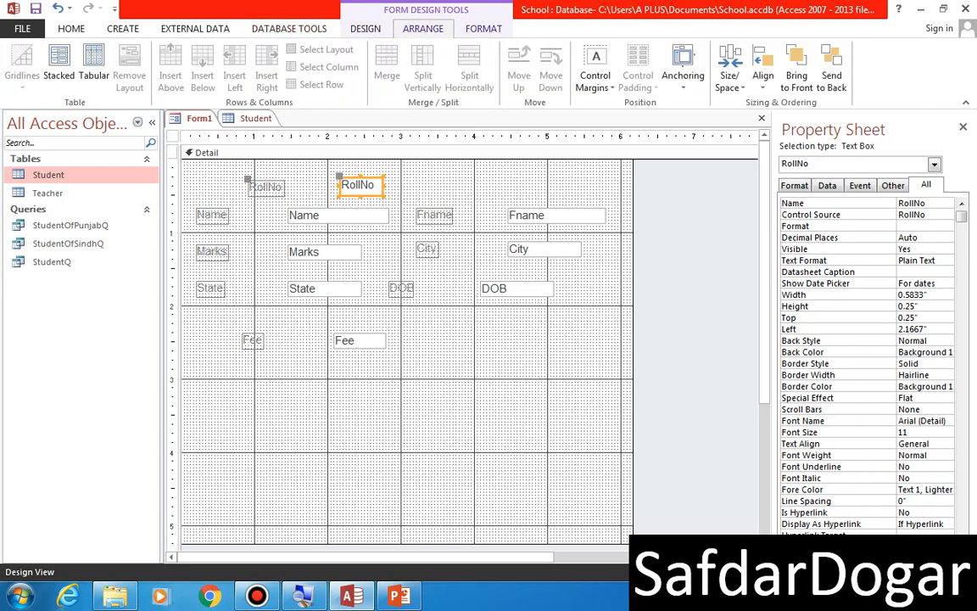
click(483, 28)
click(374, 185)
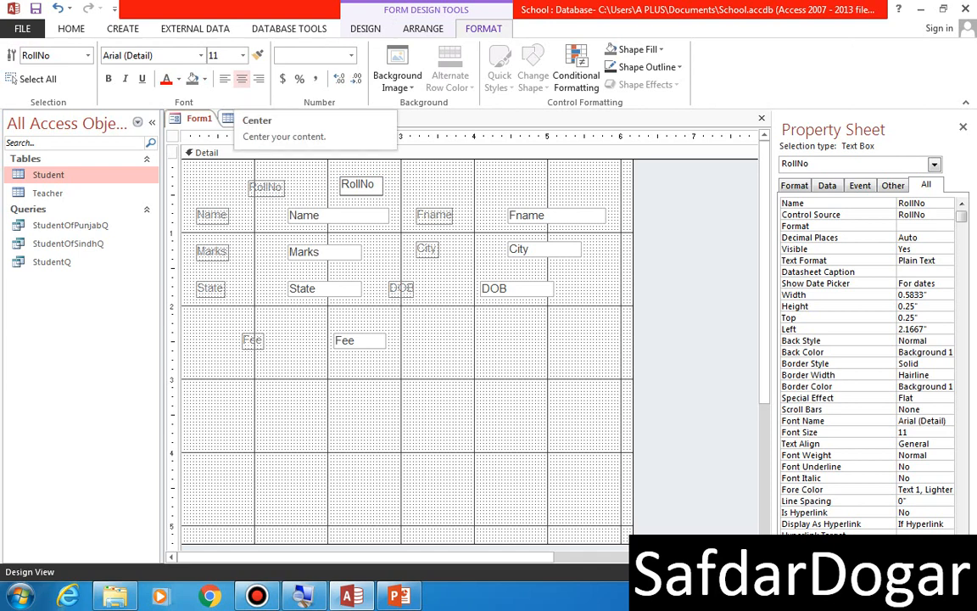
click(242, 78)
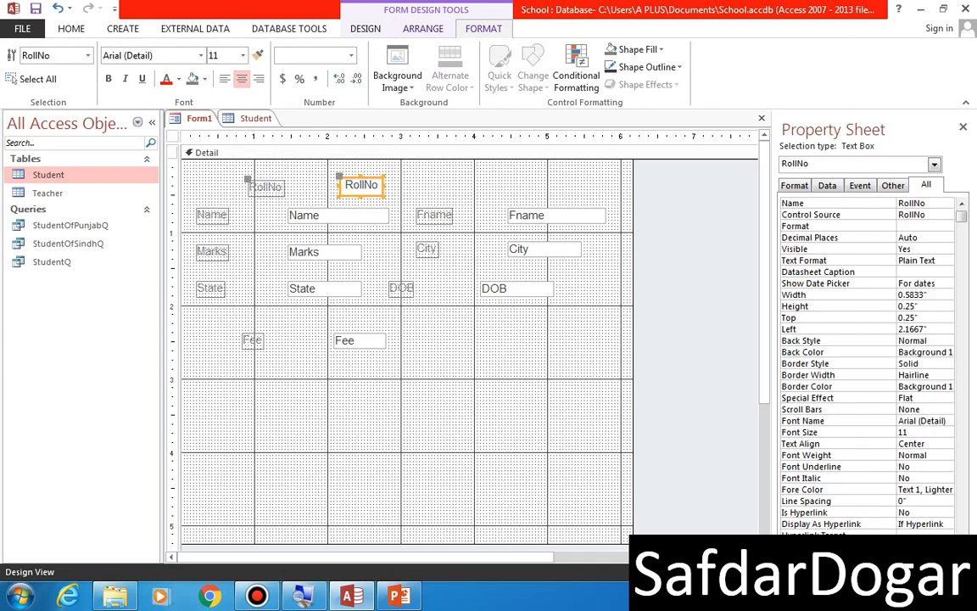
click(365, 28)
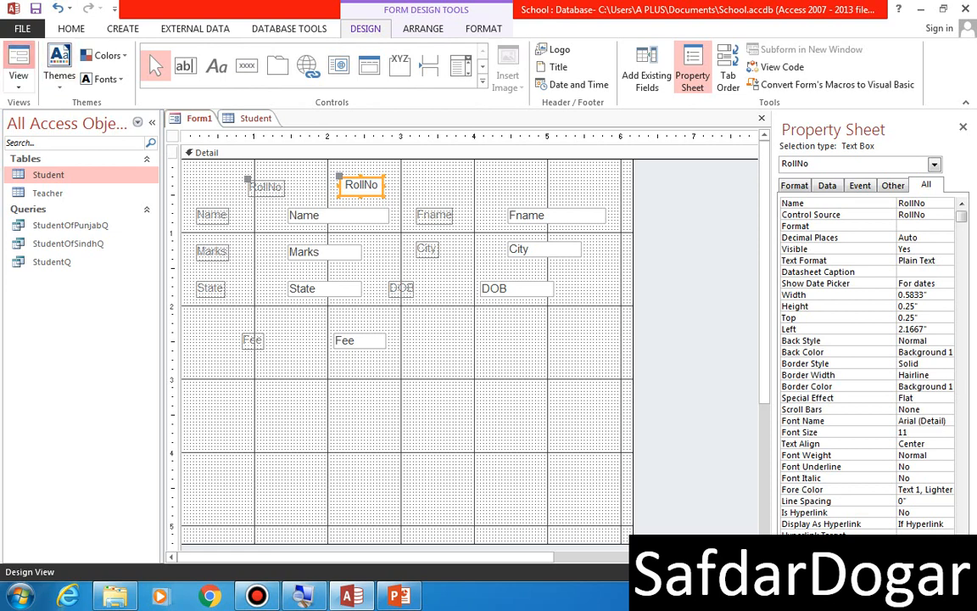
click(18, 53)
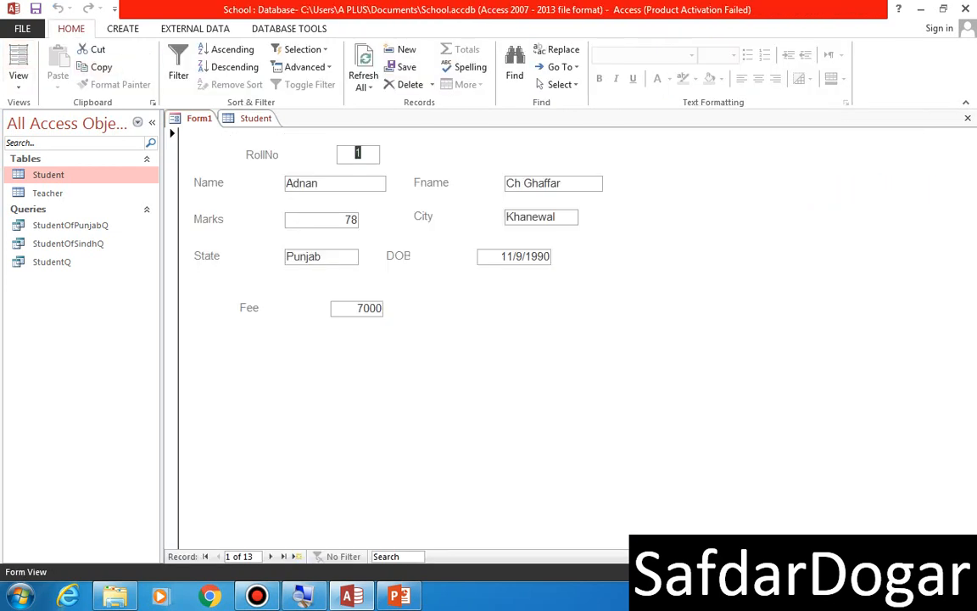
Center the content of the Name and Fname text boxes in Design view.
click(17, 85)
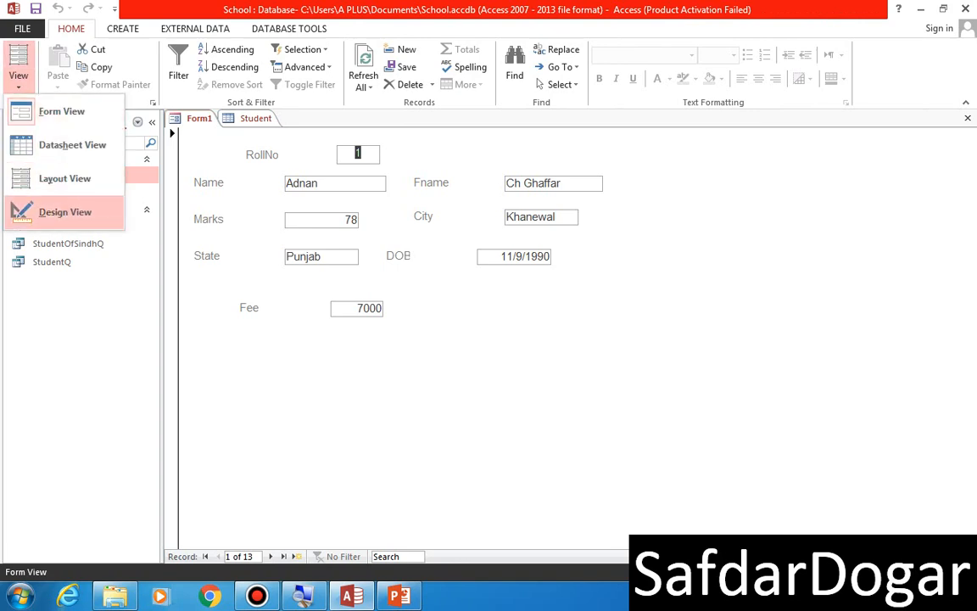
click(65, 212)
click(338, 216)
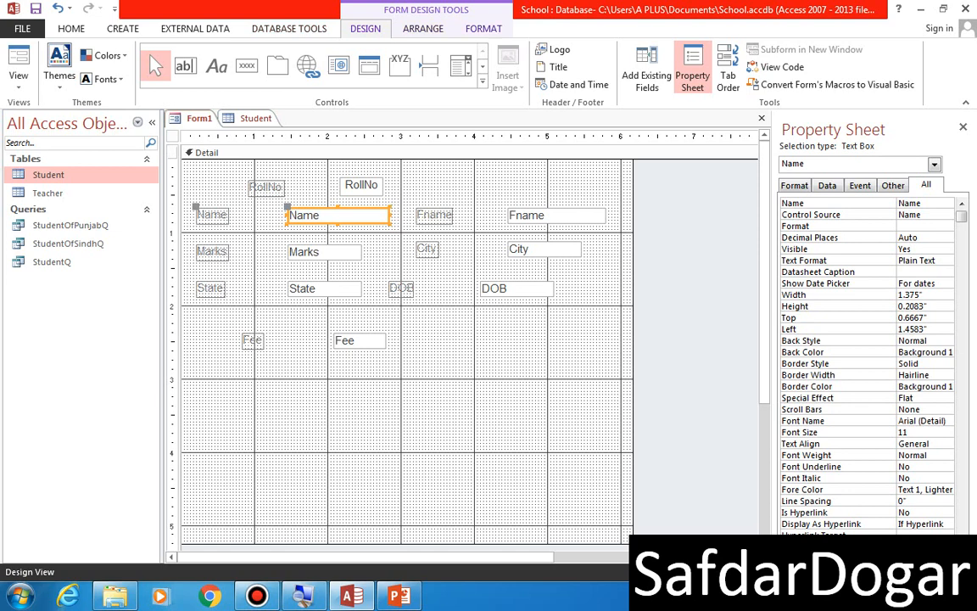
click(484, 29)
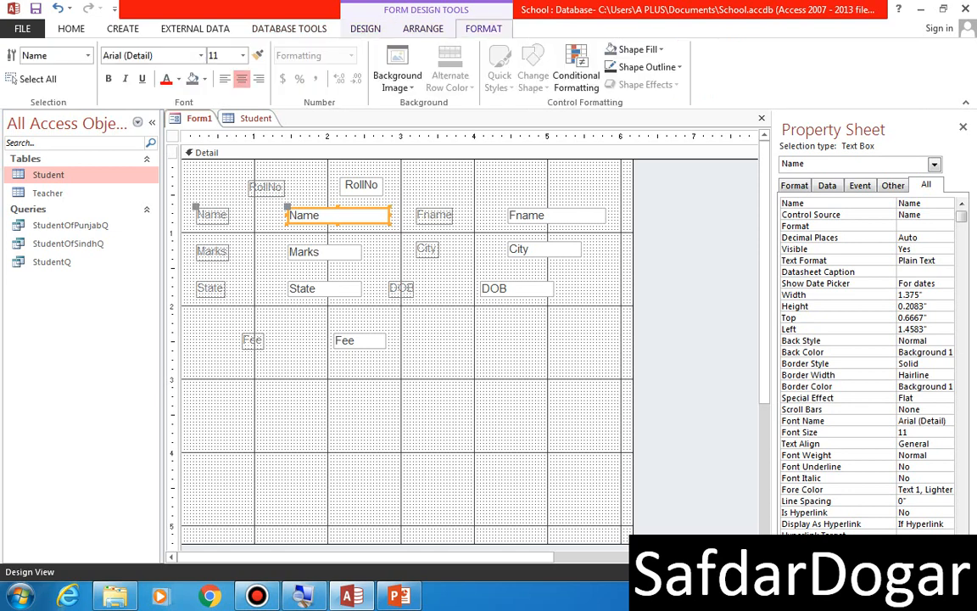
click(242, 78)
click(556, 216)
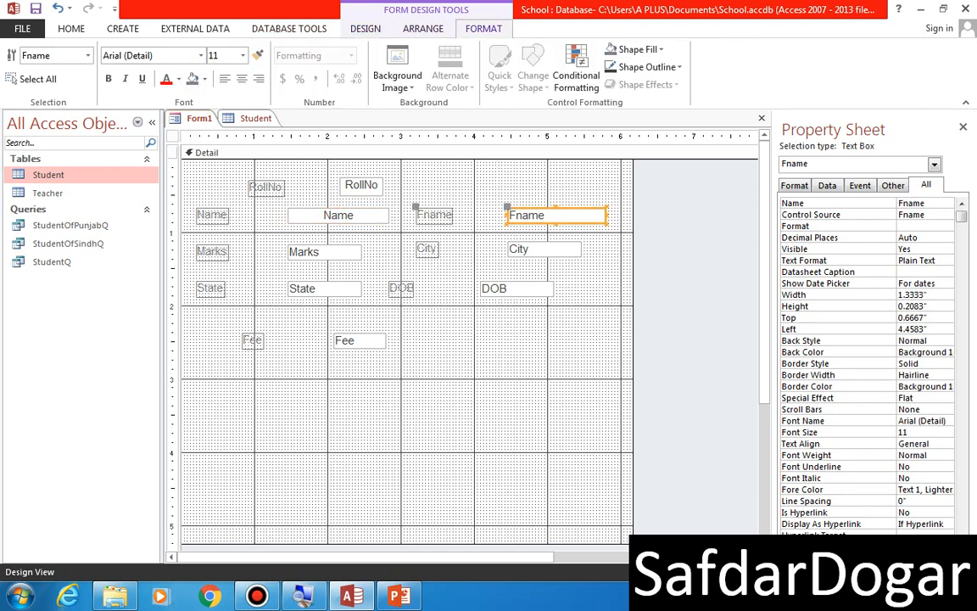
click(241, 78)
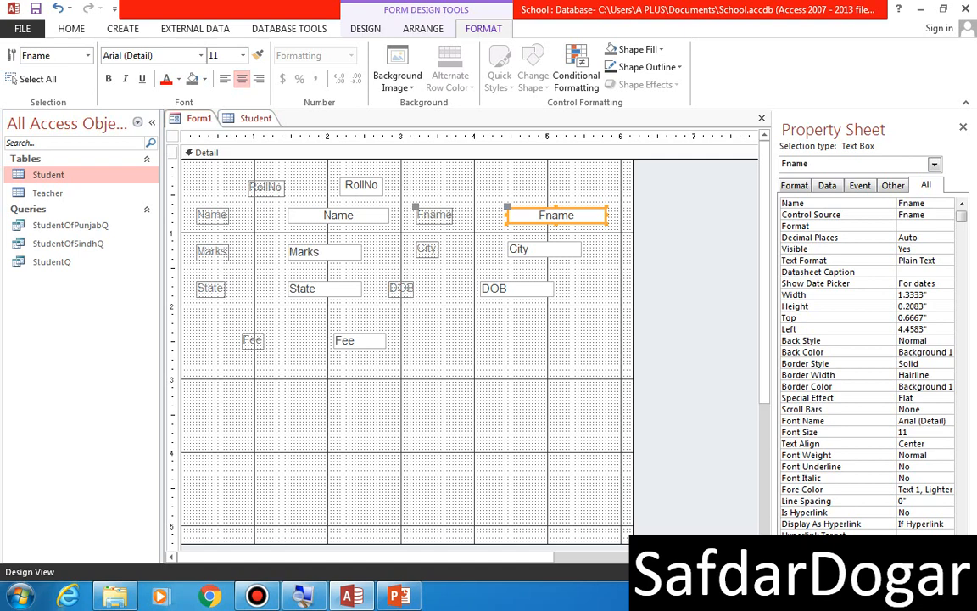
Center the content of the Fee and DOB text boxes and show the form in Form view.
click(360, 340)
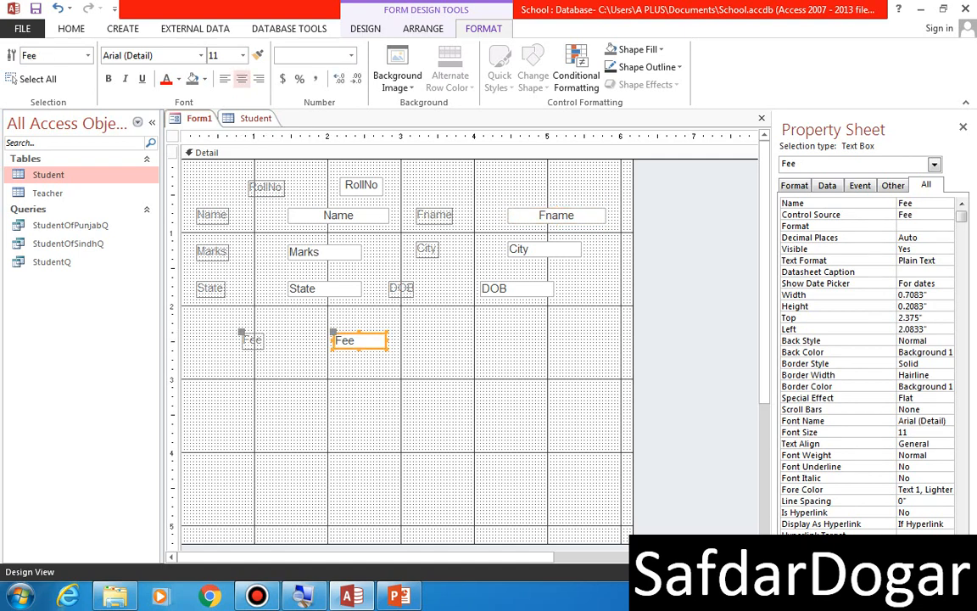
click(242, 78)
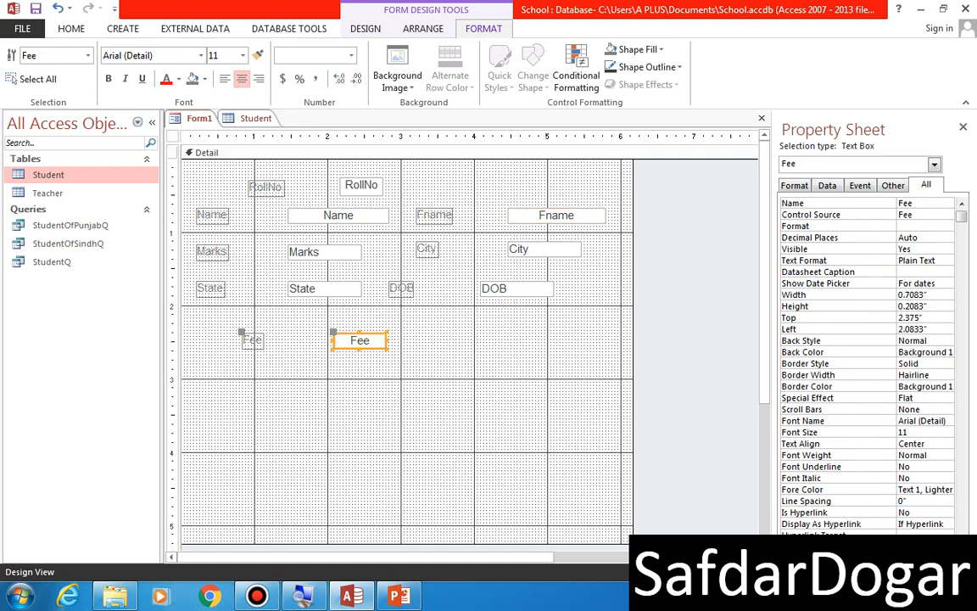
click(516, 288)
click(241, 78)
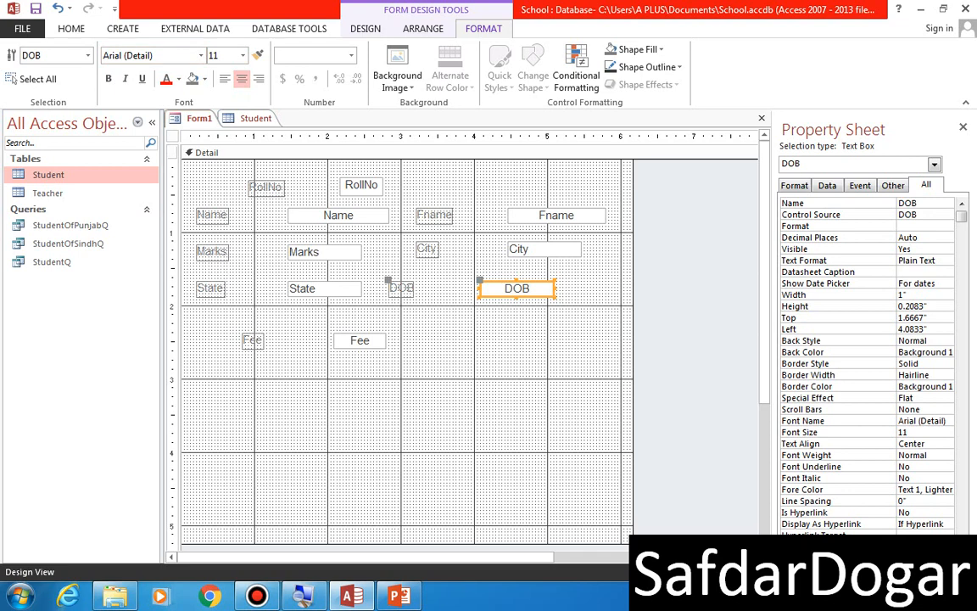
click(365, 28)
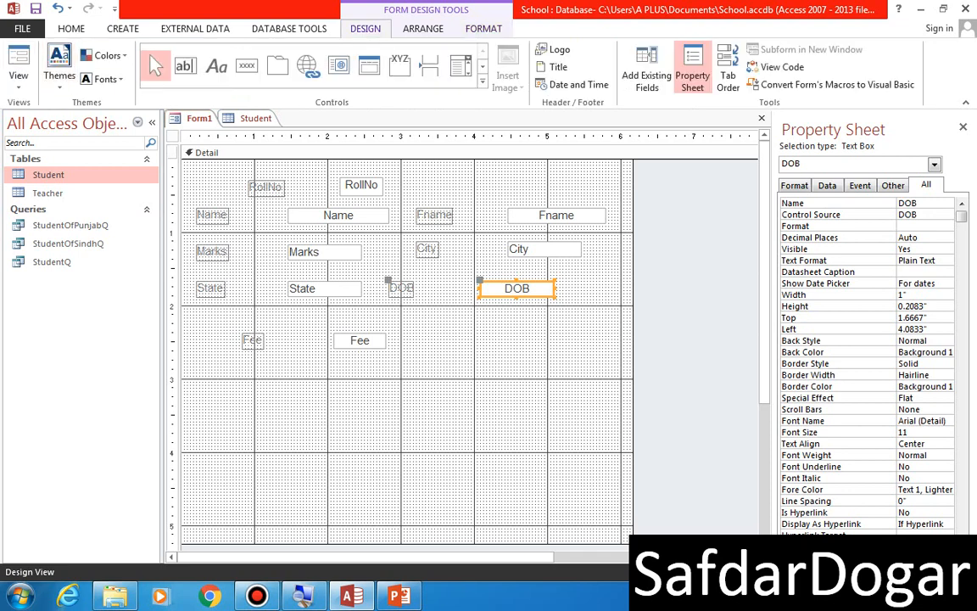
click(18, 69)
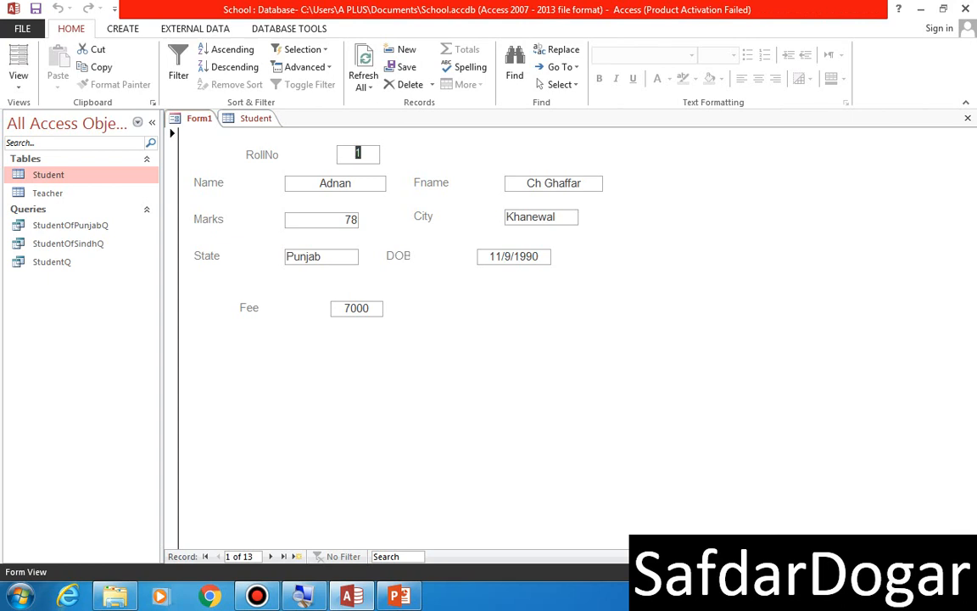
Insert the Koala picture as the form's logo in Design view, widen it to about 0.96", and preview it in Form view.
click(17, 78)
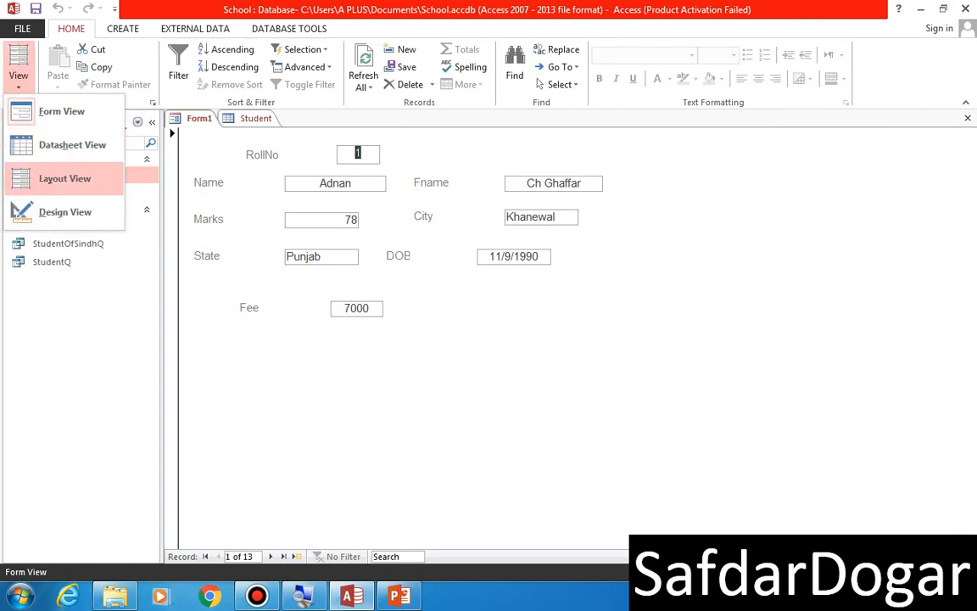
click(64, 212)
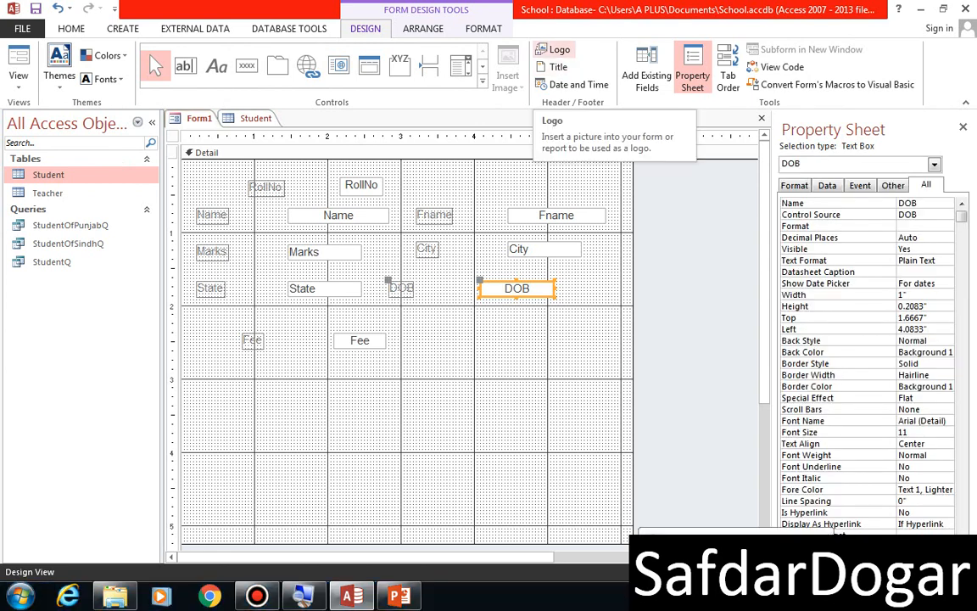
click(555, 51)
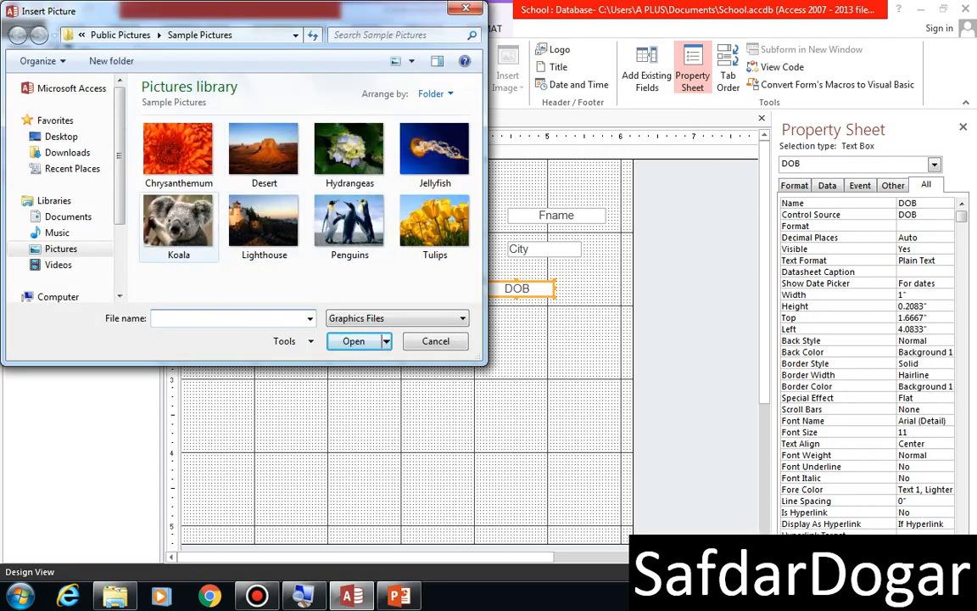
double_click(179, 223)
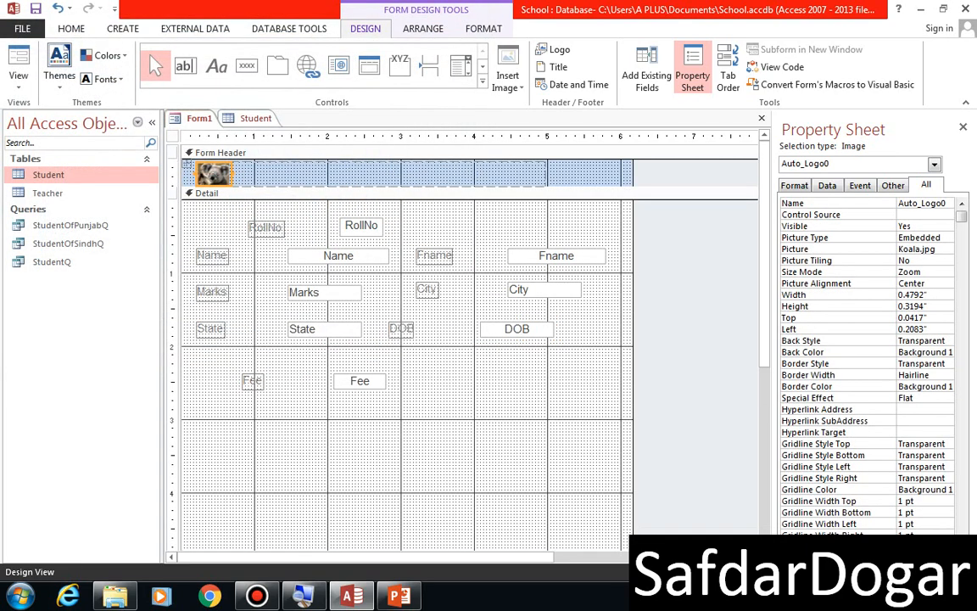
drag(232, 174, 268, 174)
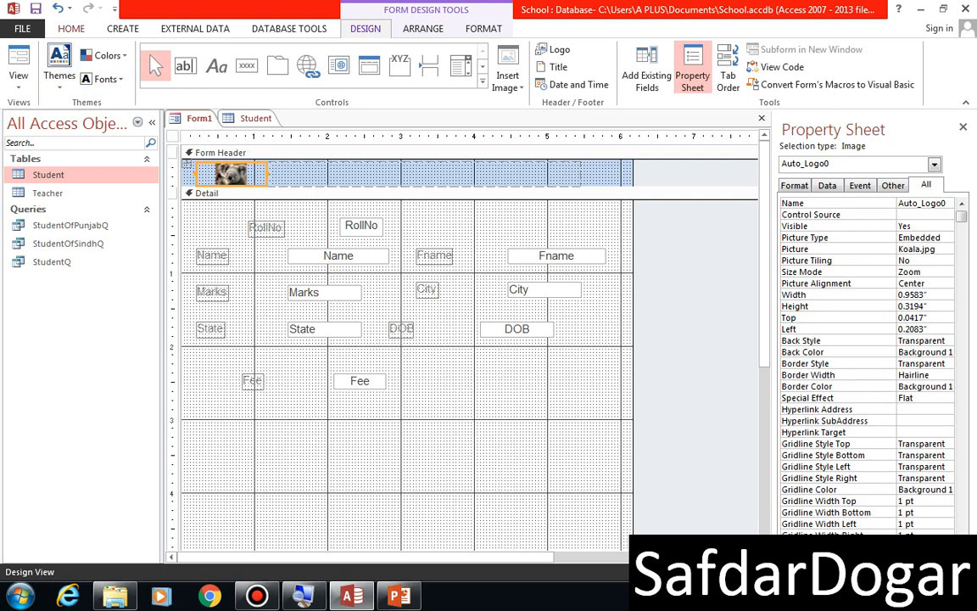
click(18, 59)
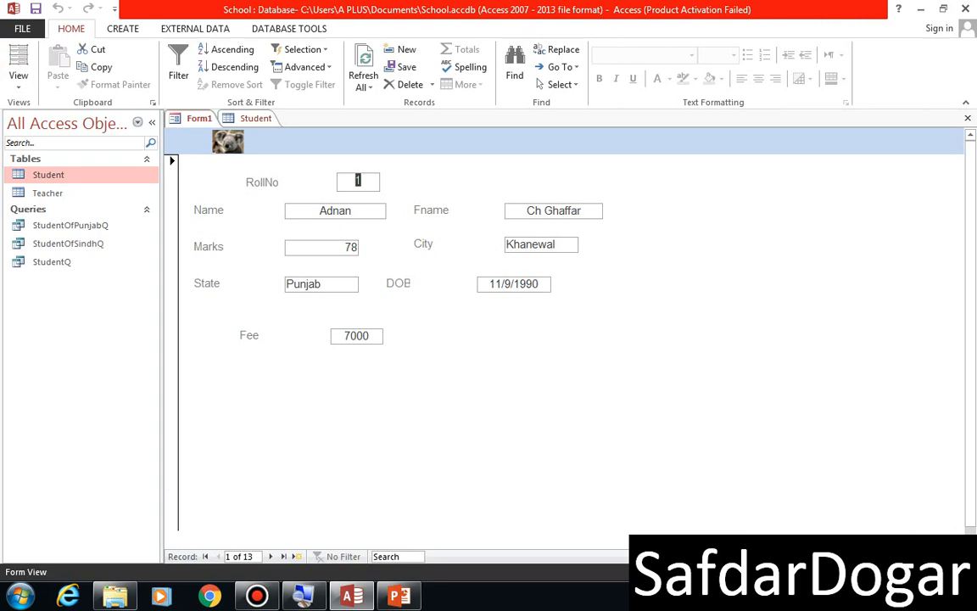
Add the date in dd-Mmm-yy format and the time with seconds to the form header, and preview them in Form view.
click(18, 81)
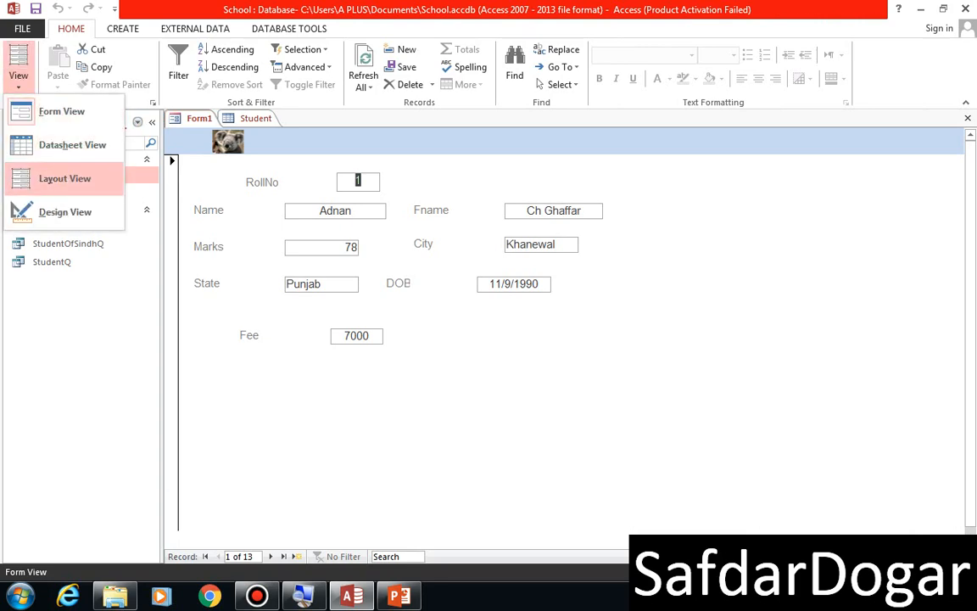
click(50, 212)
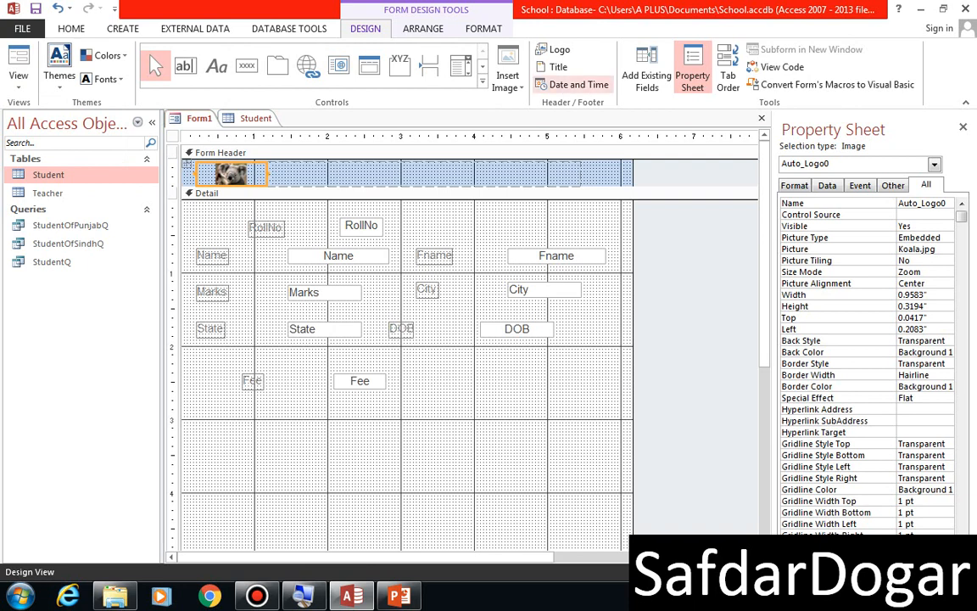
click(573, 84)
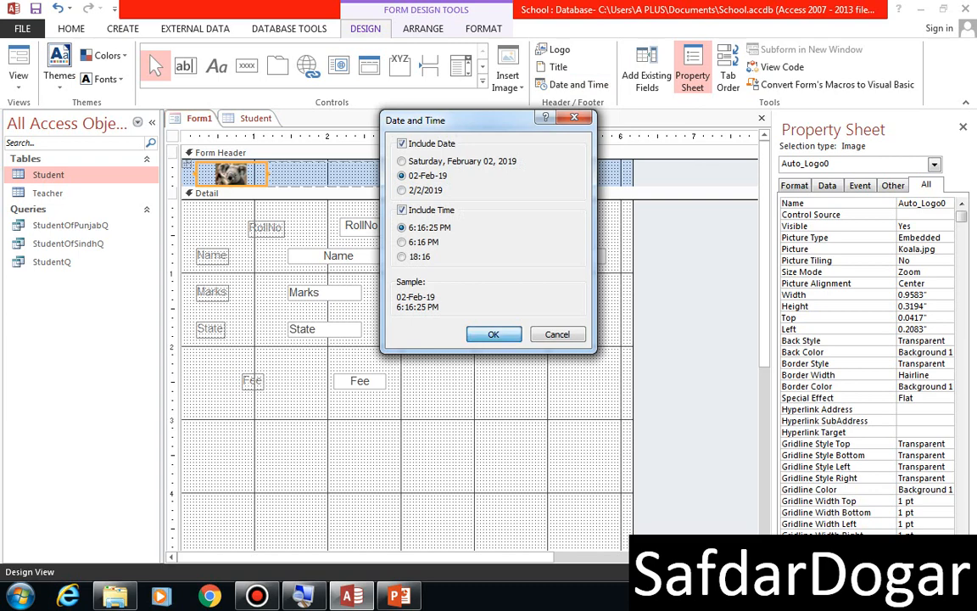
click(494, 334)
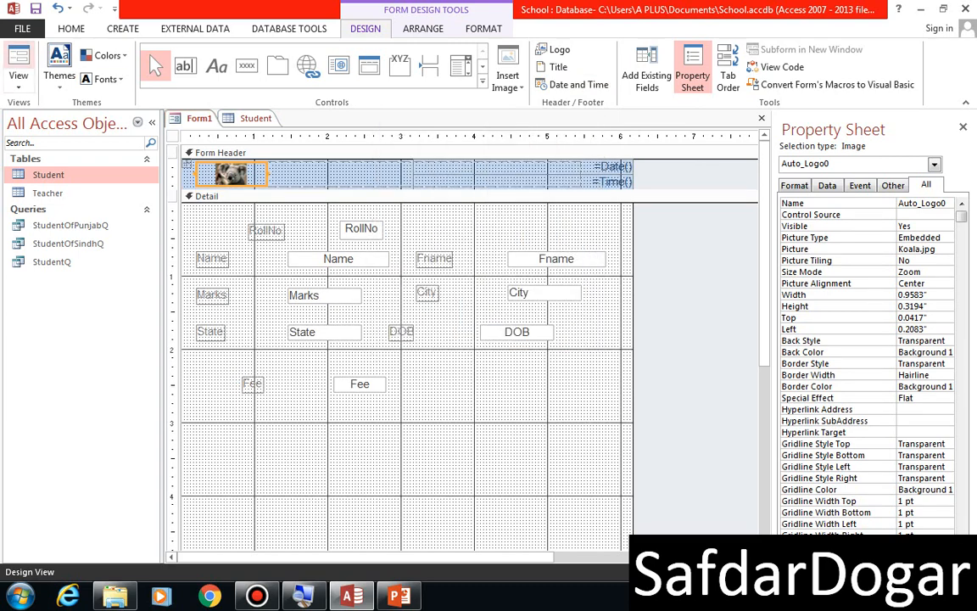
click(18, 61)
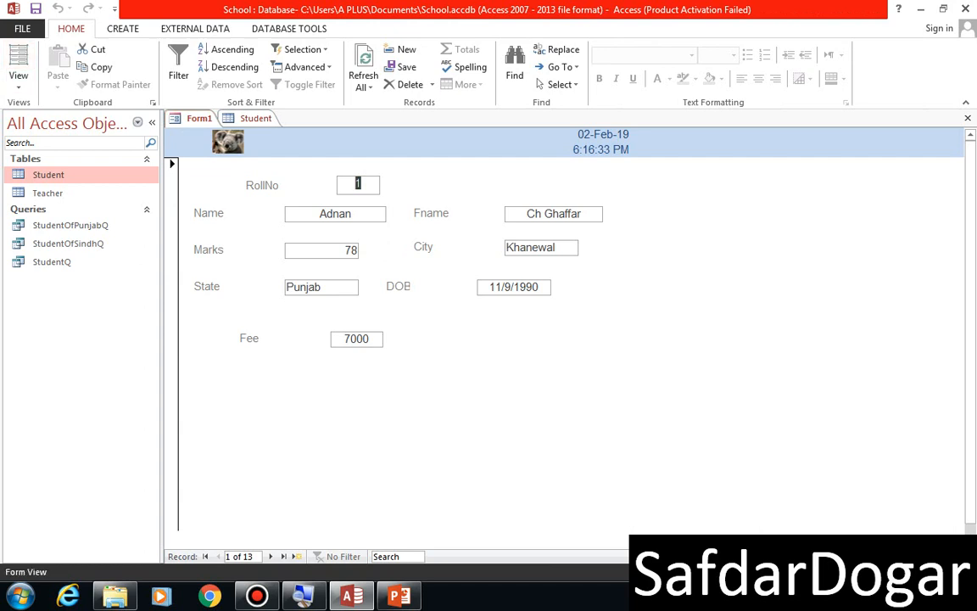
Add the title "Student Form" to the form header in Design view and show the form in Form view.
click(17, 61)
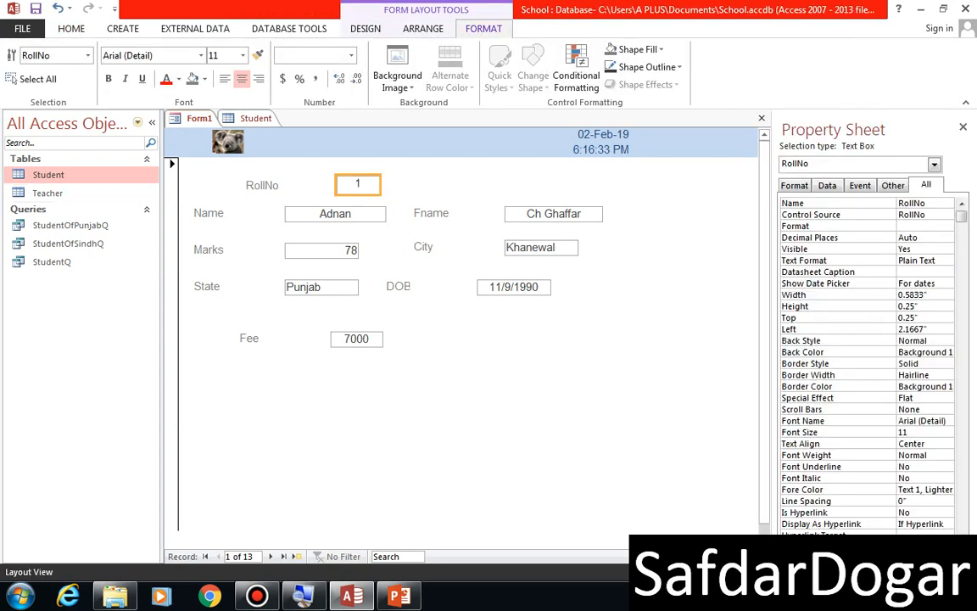
click(366, 29)
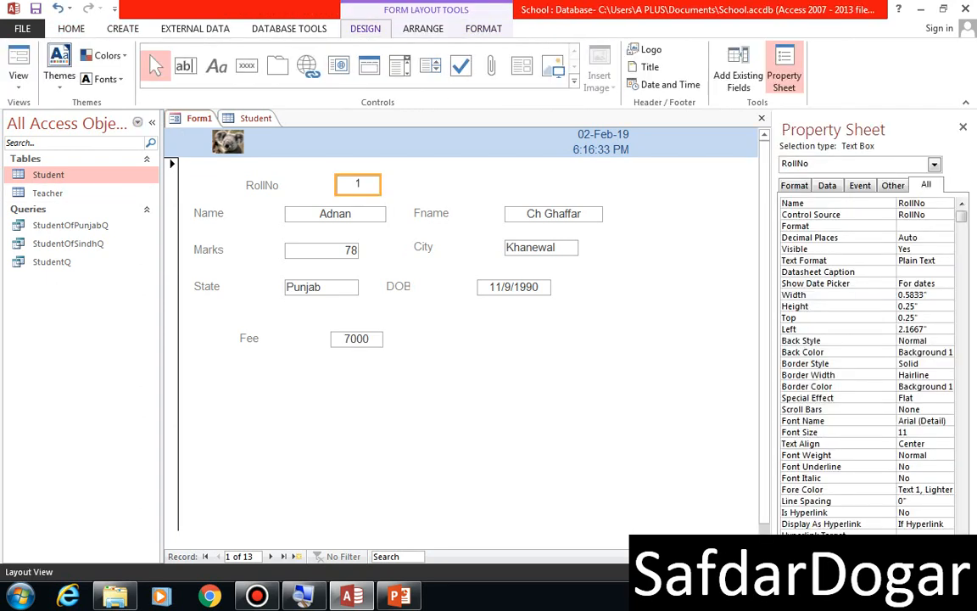
click(18, 80)
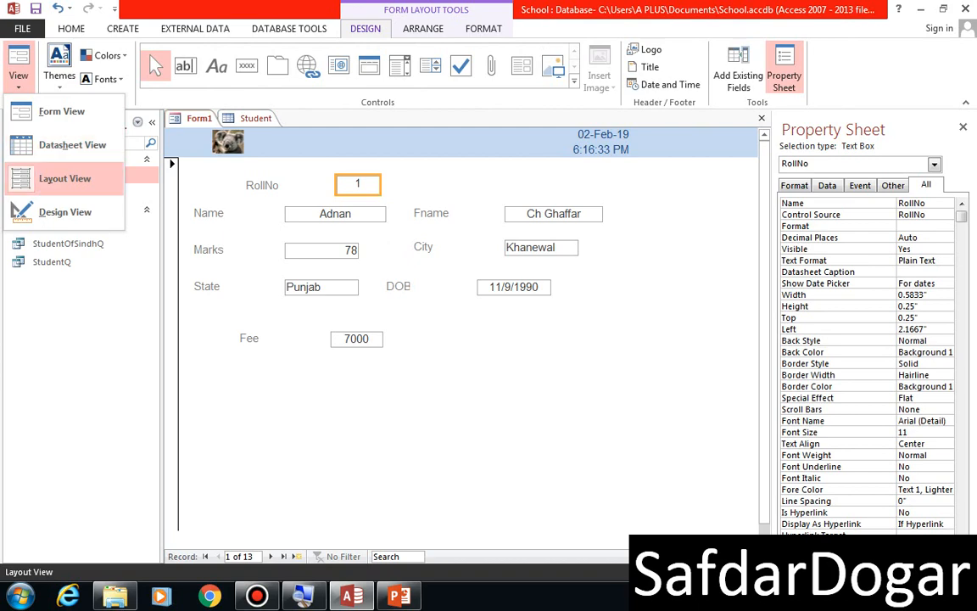
click(64, 212)
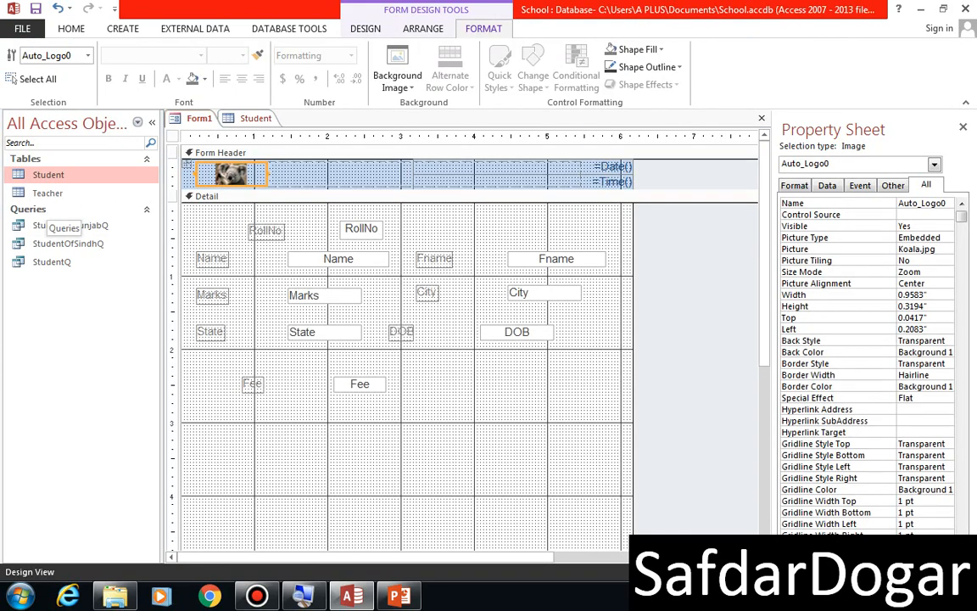
click(366, 29)
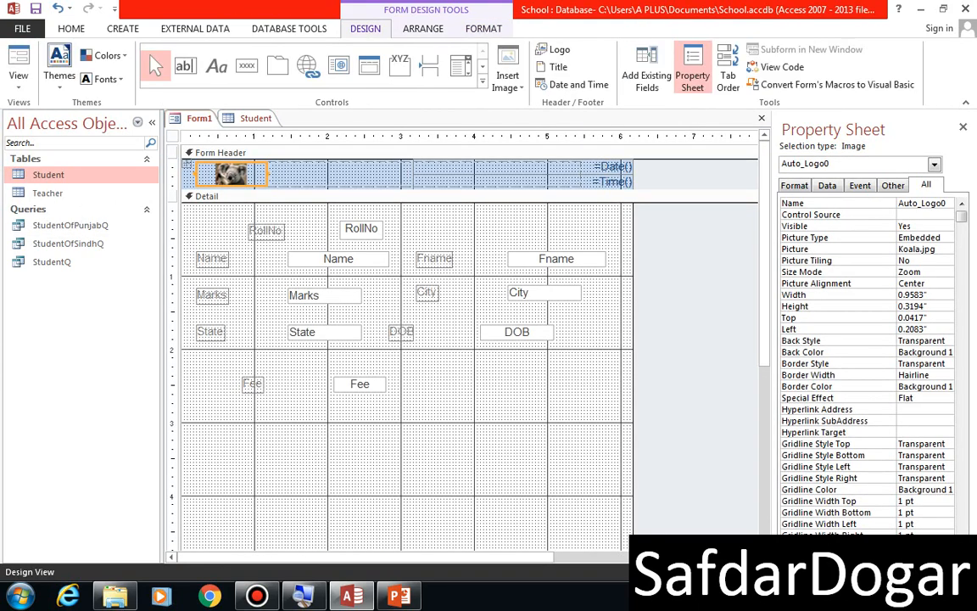
click(558, 67)
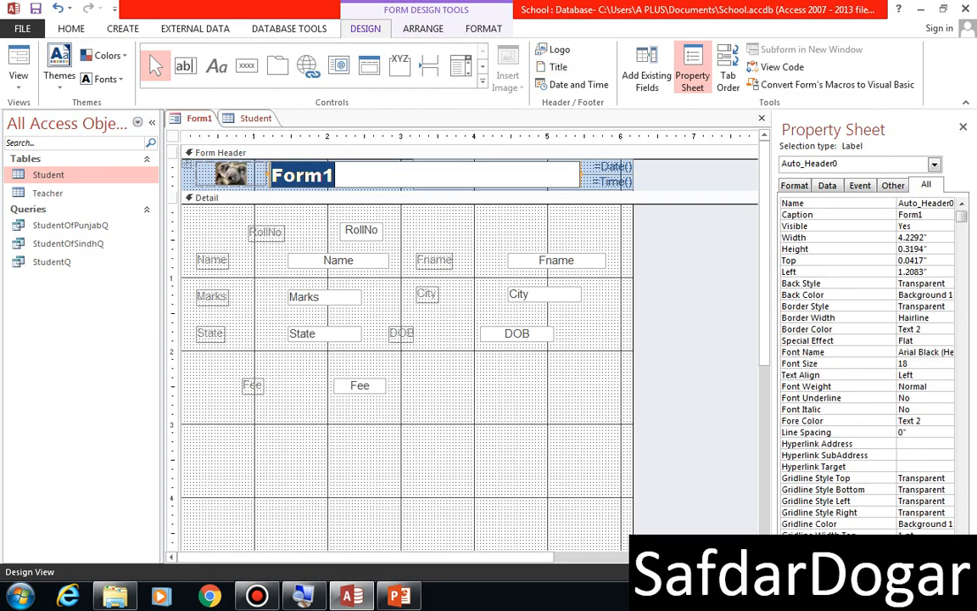
key(BackSpace)
text(S)
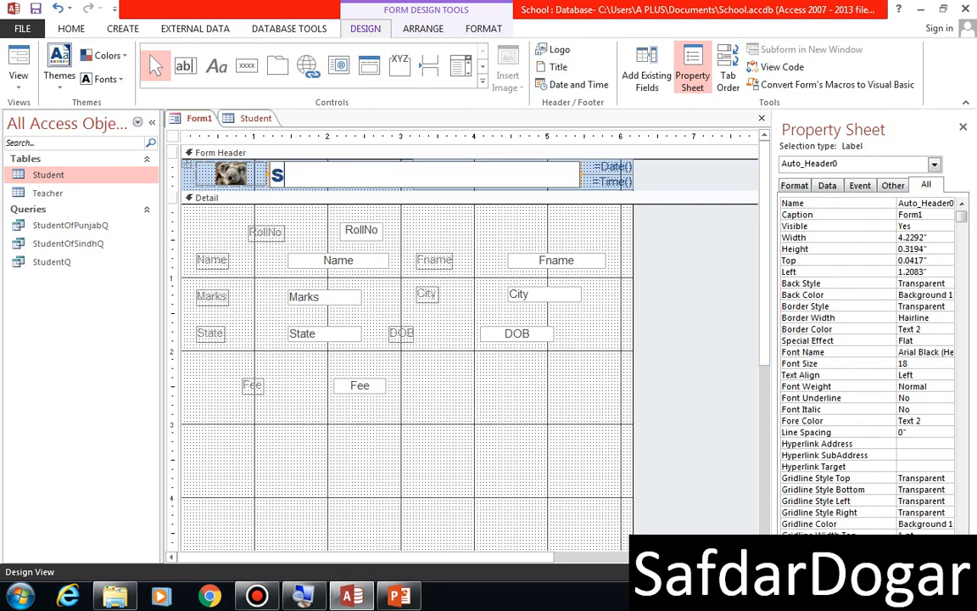
text(tudent Form)
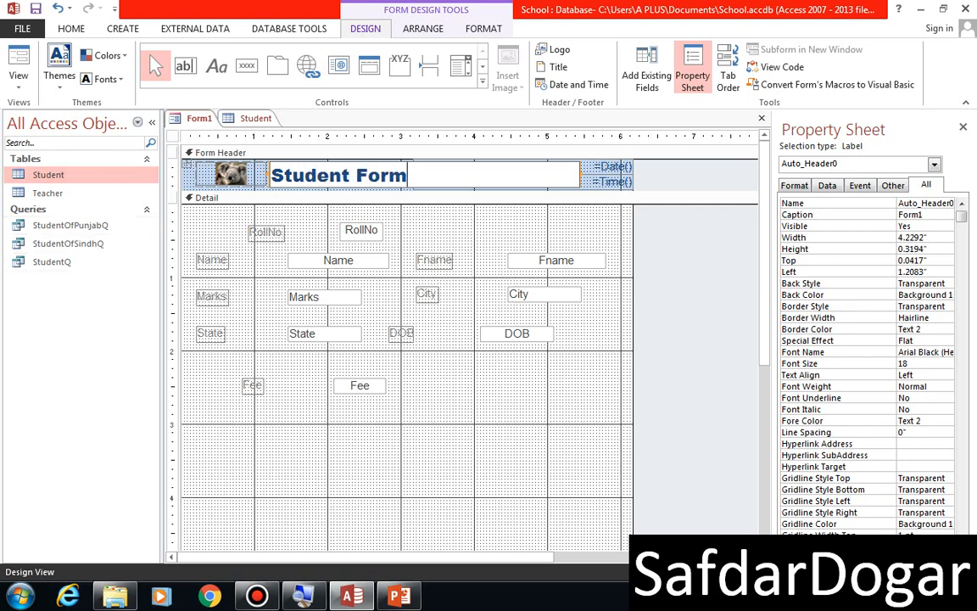
click(19, 80)
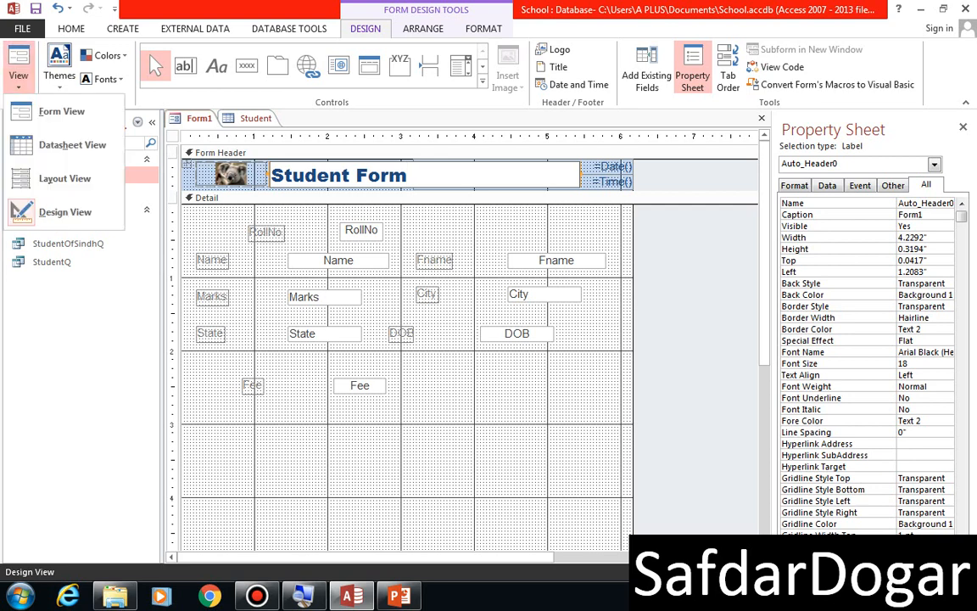
click(51, 110)
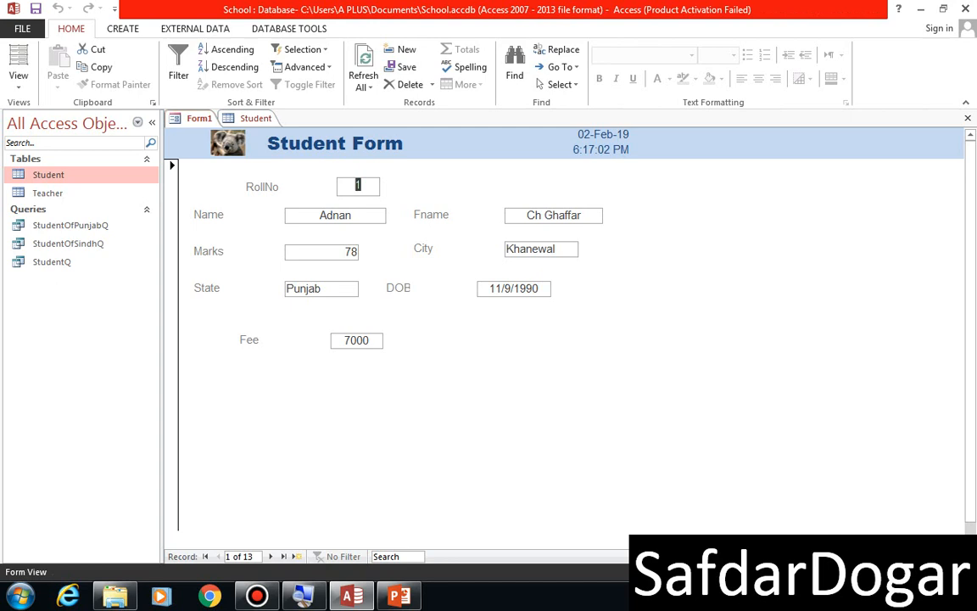
Start a new student record with RollNo 14, the student's name, the father's name and Marks 98.
click(283, 556)
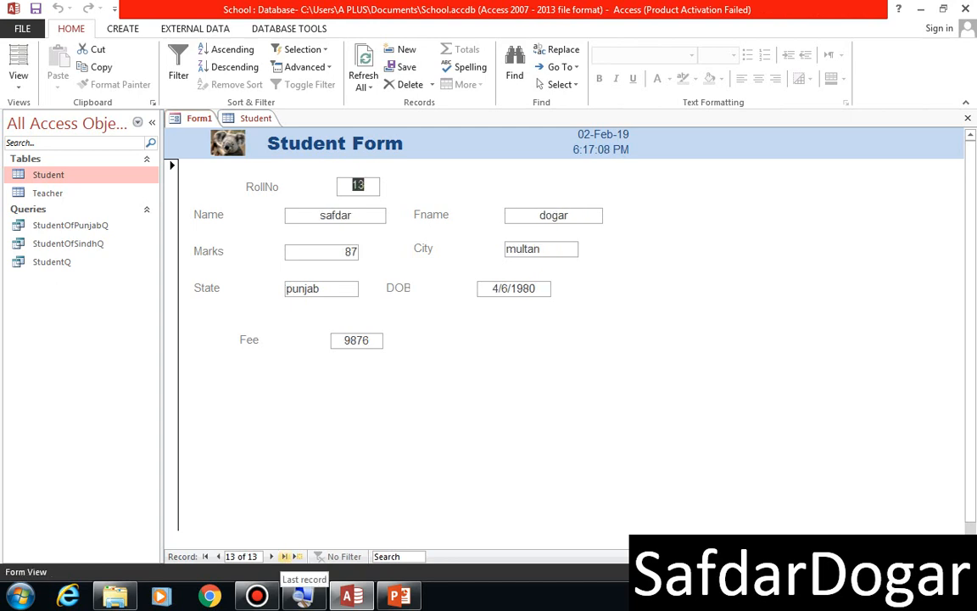
click(297, 556)
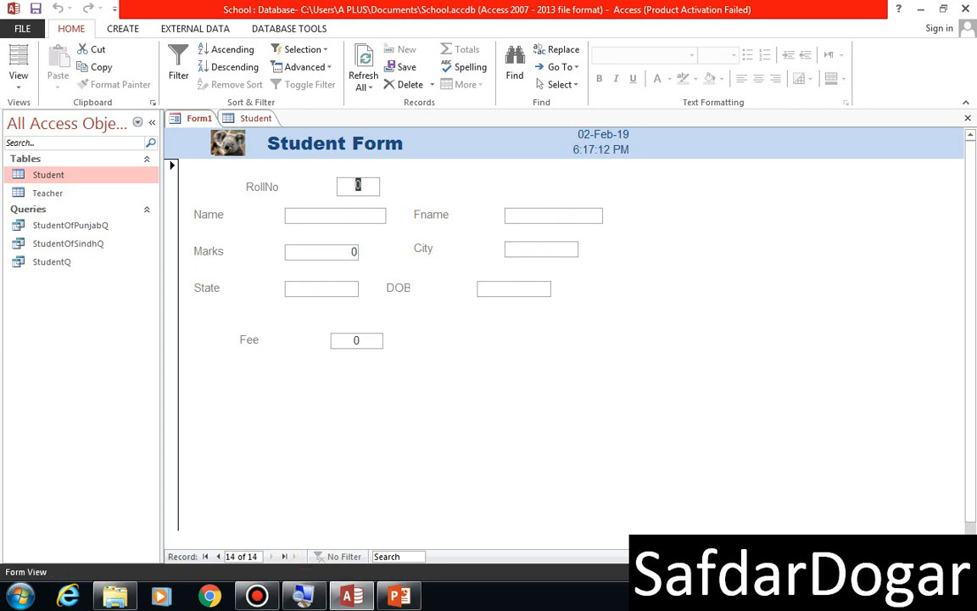
text(14)
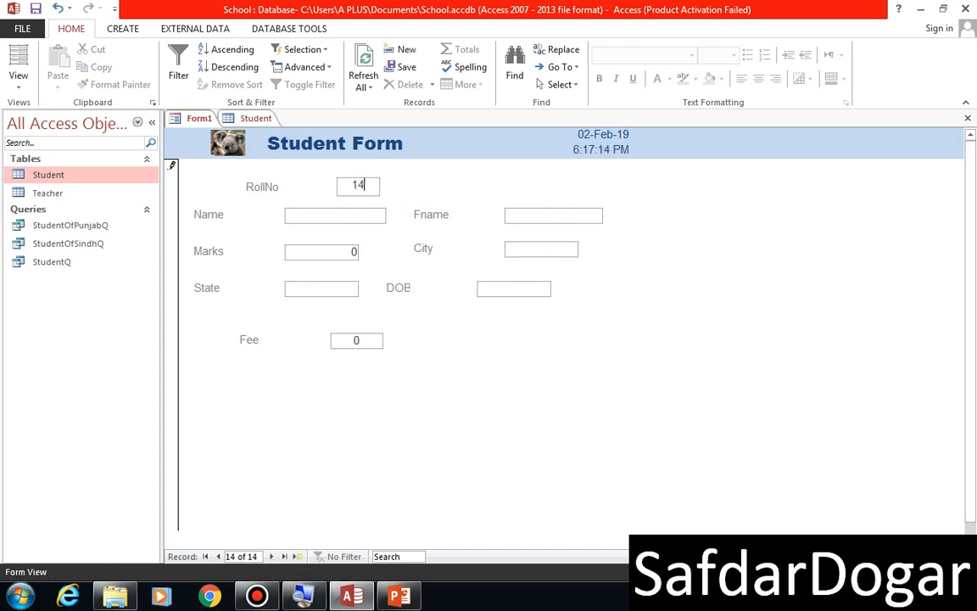
key(Tab)
text(asad)
key(Tab)
text(ali)
key(Tab)
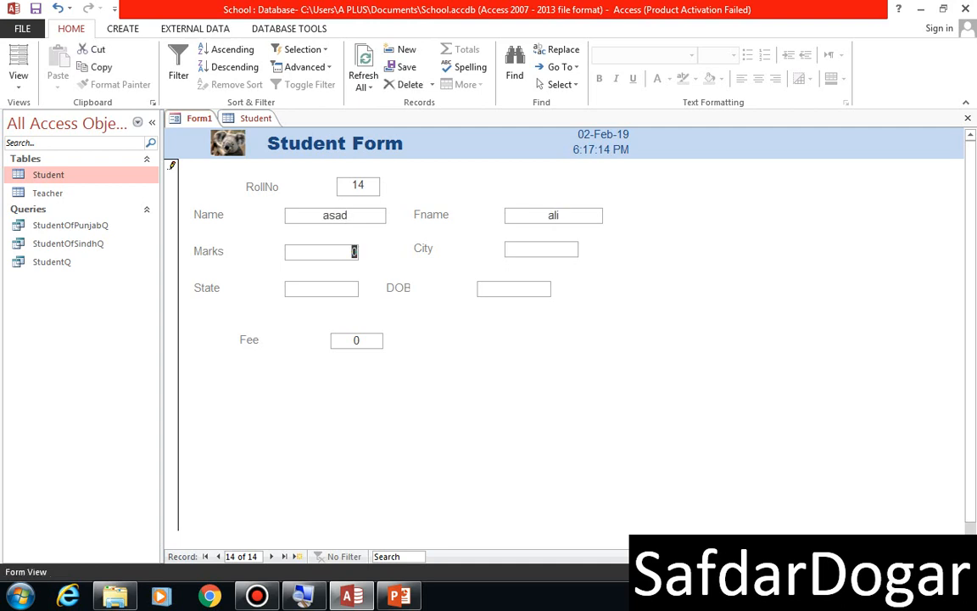
text(98)
key(Tab)
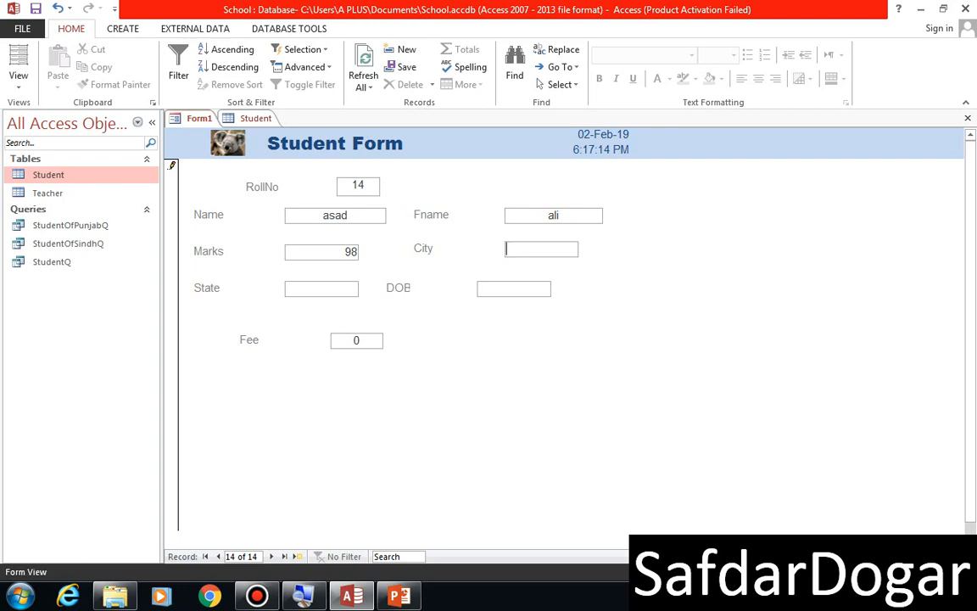
Complete the new record with City karachi, State Sindh, the date of birth and Fee 8789, and commit it.
text(karachi)
key(Tab)
text(Sindh)
key(Tab)
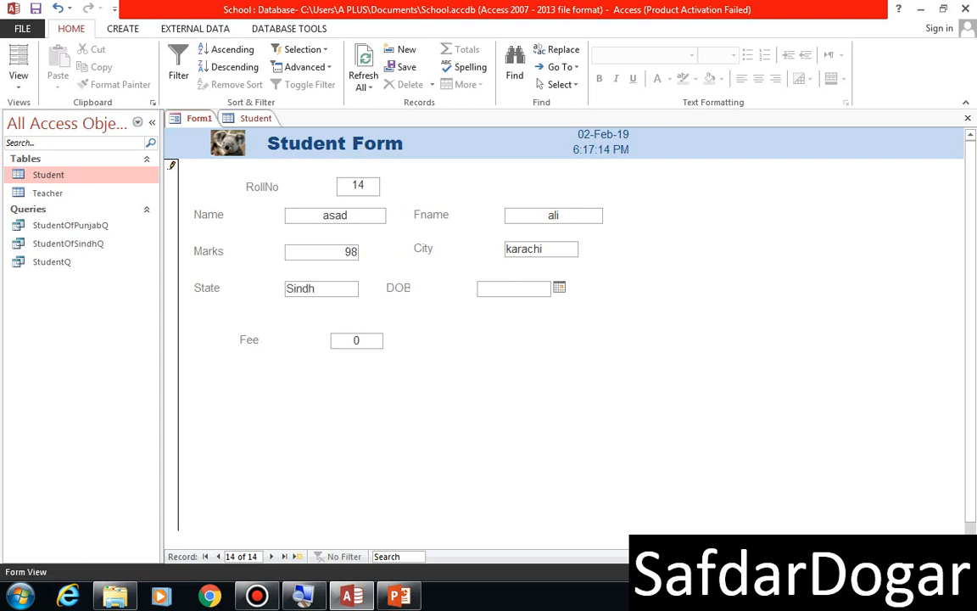
text(01/11/1998)
key(Tab)
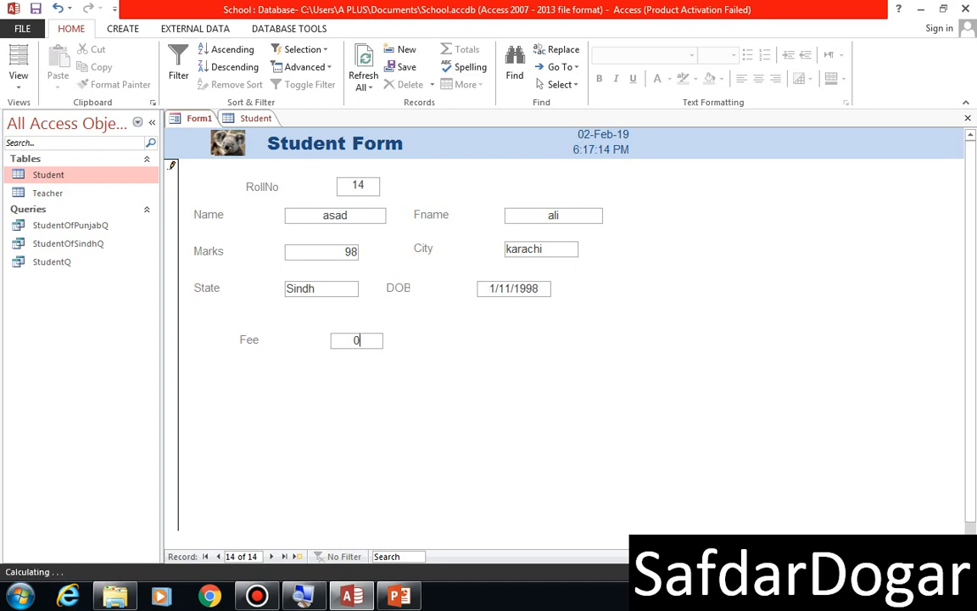
text(87897)
key(BackSpace)
click(271, 557)
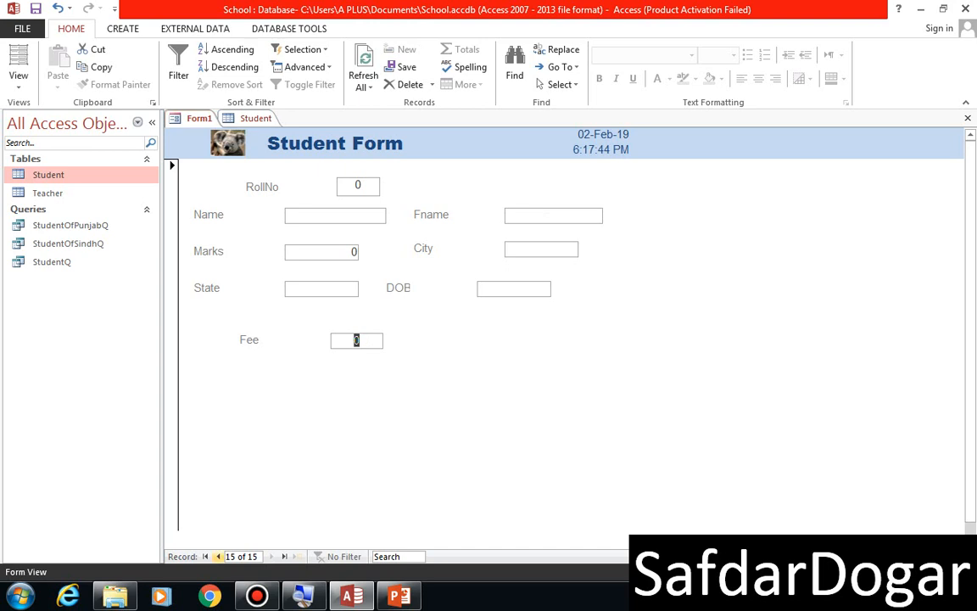
Browse back through the earlier student records in the form and return to the last record.
click(218, 556)
click(218, 557)
click(218, 557)
click(218, 557)
click(217, 556)
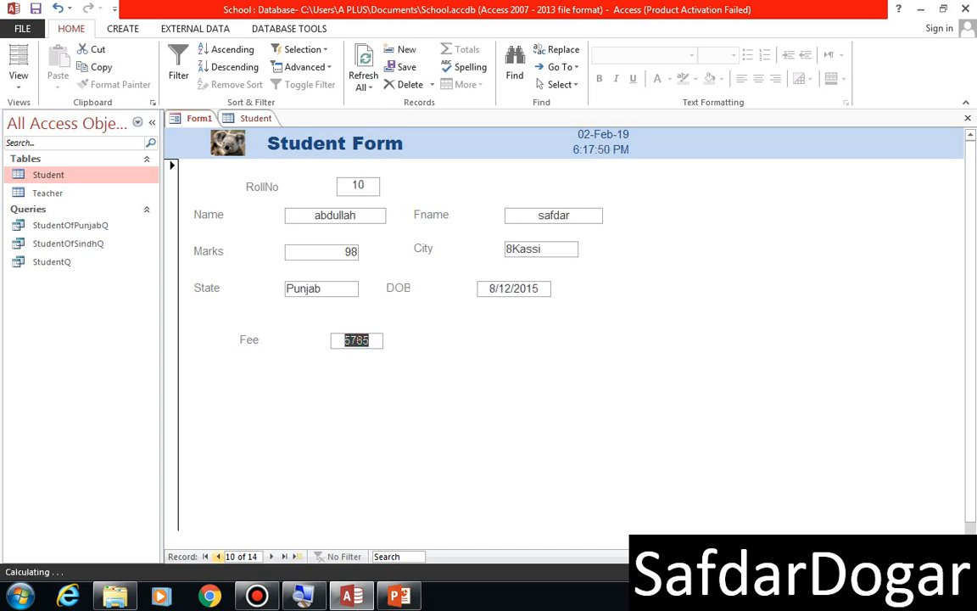
click(284, 556)
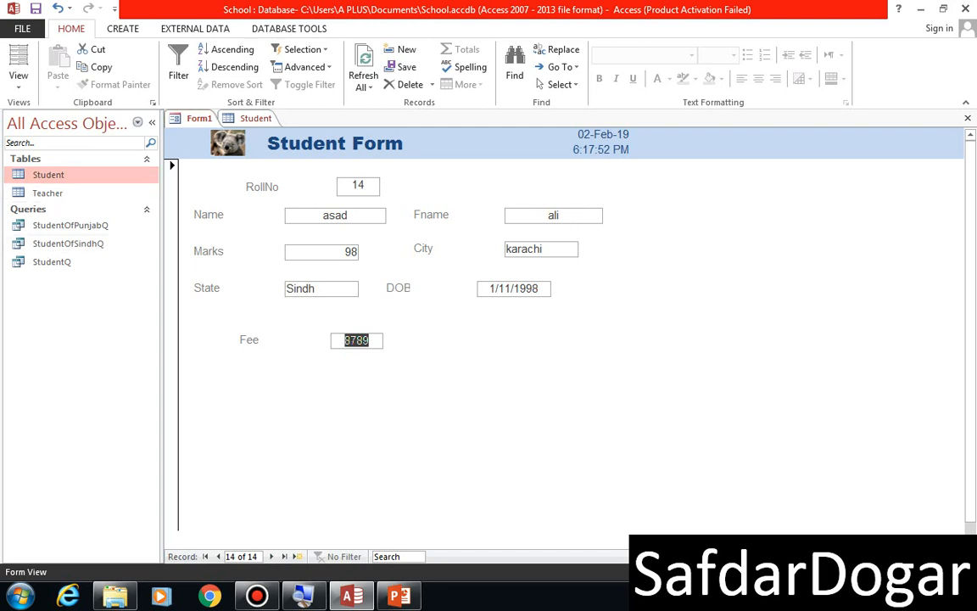
Refresh the Student table datasheet to check for the new record, and return to the form.
click(255, 118)
click(363, 63)
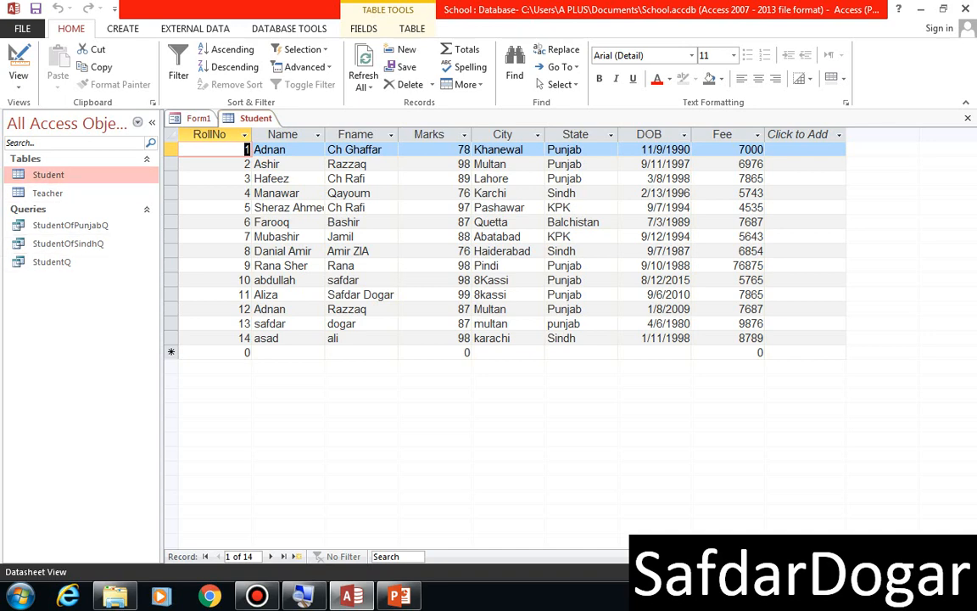
click(197, 118)
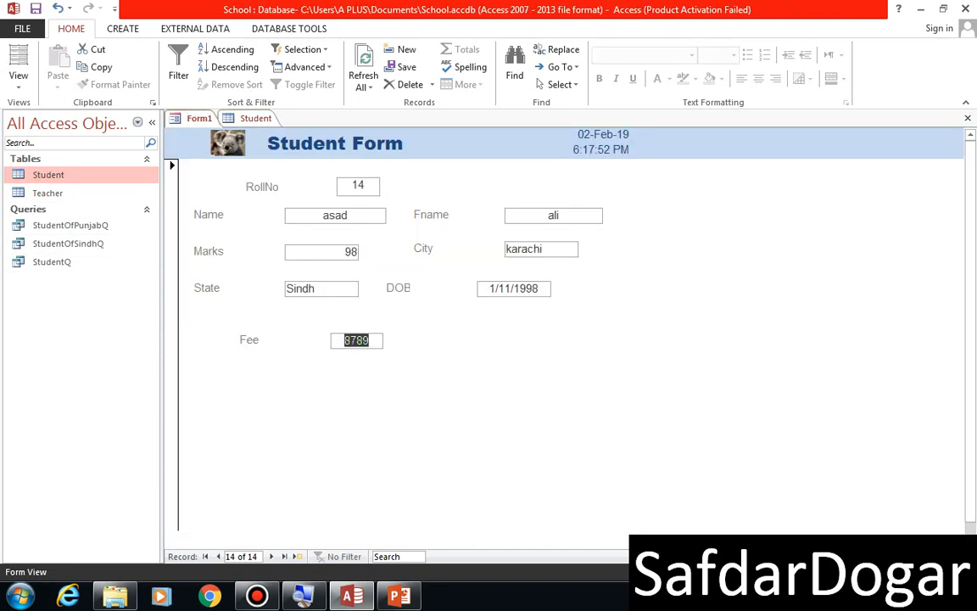
Save the form under the name StudentFORM.
click(35, 9)
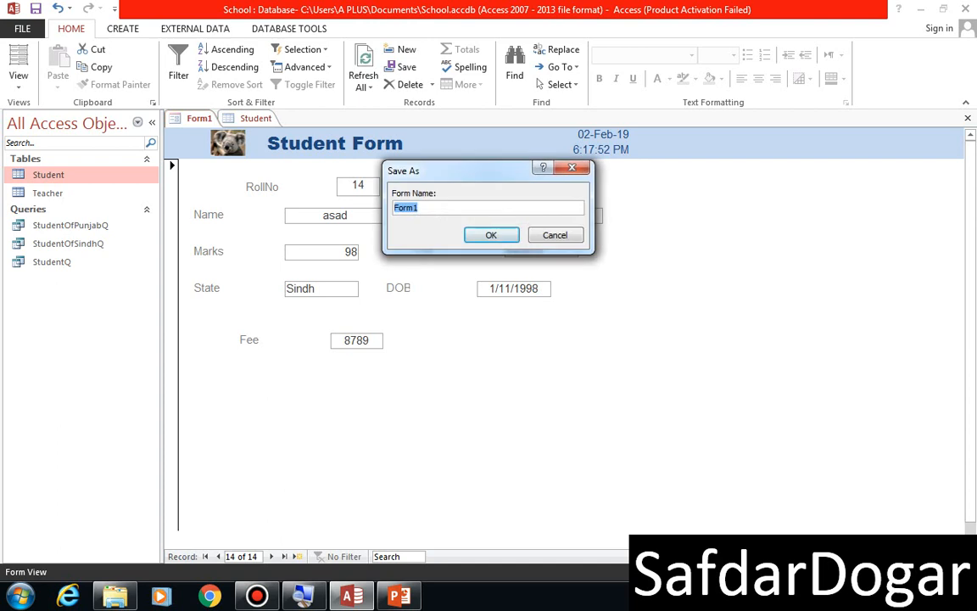
text(StudentFORM)
key(Return)
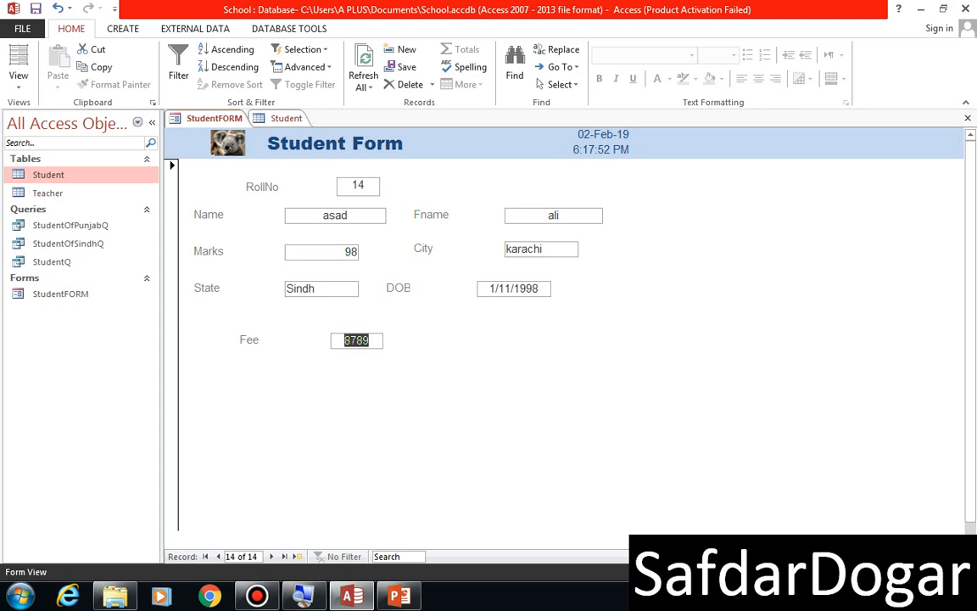
Check the last record, RollNo 14, in the Student table datasheet and return to StudentFORM.
double_click(48, 175)
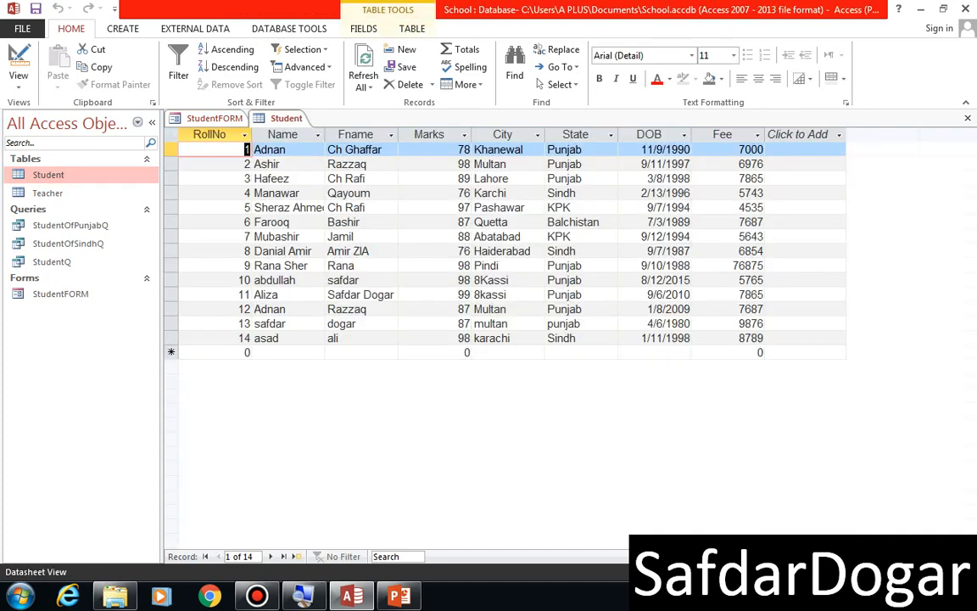
click(171, 338)
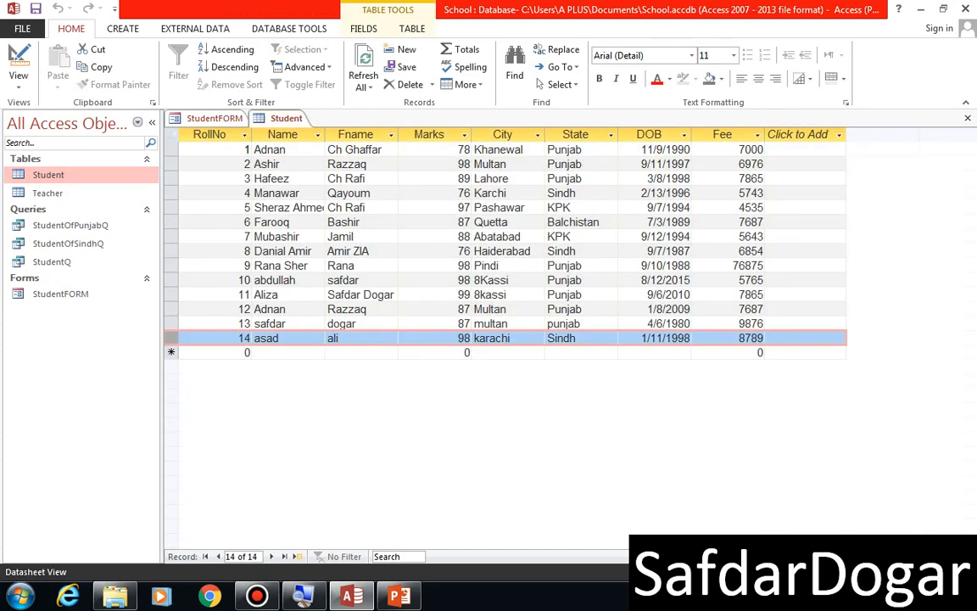
double_click(60, 293)
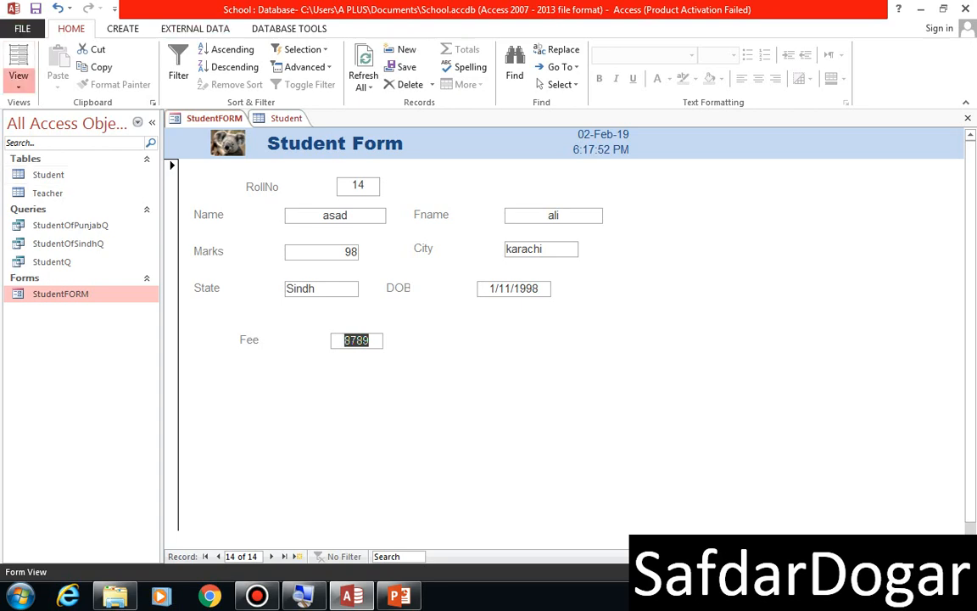
In Design view, select all Detail section controls, apply the Times New Roman-Arial theme fonts, and view the result in Form view.
click(18, 80)
click(65, 212)
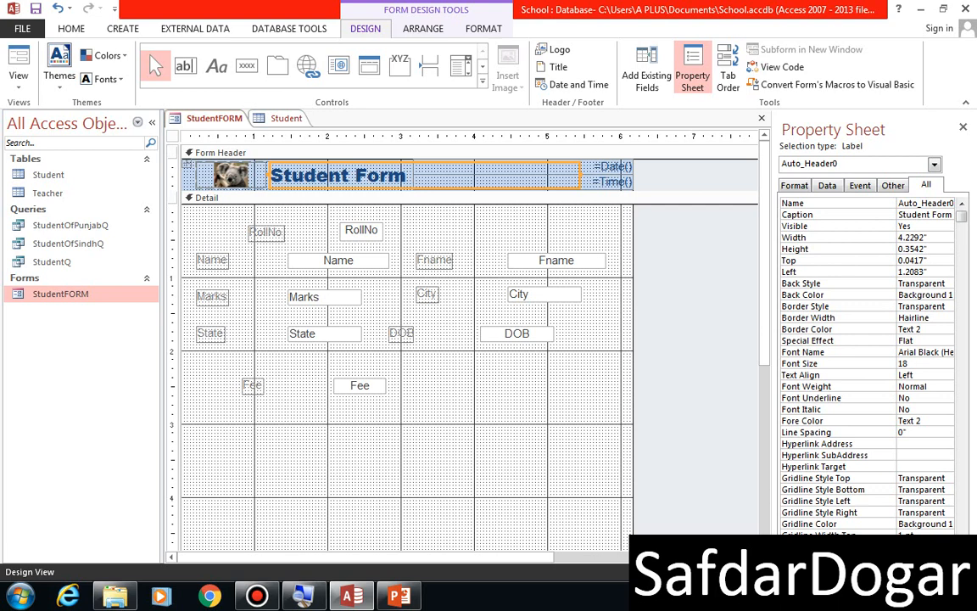
drag(183, 207, 553, 389)
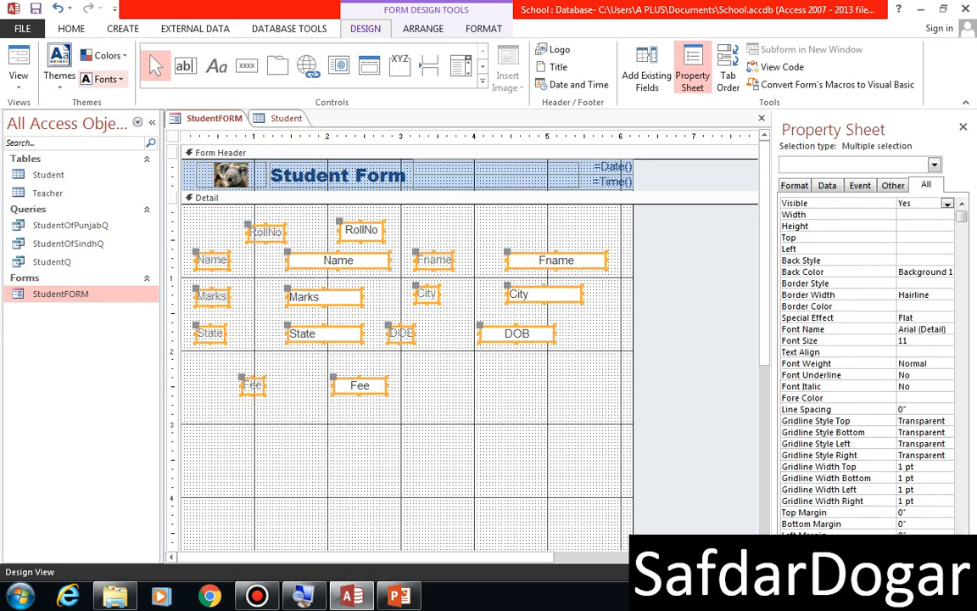
click(106, 79)
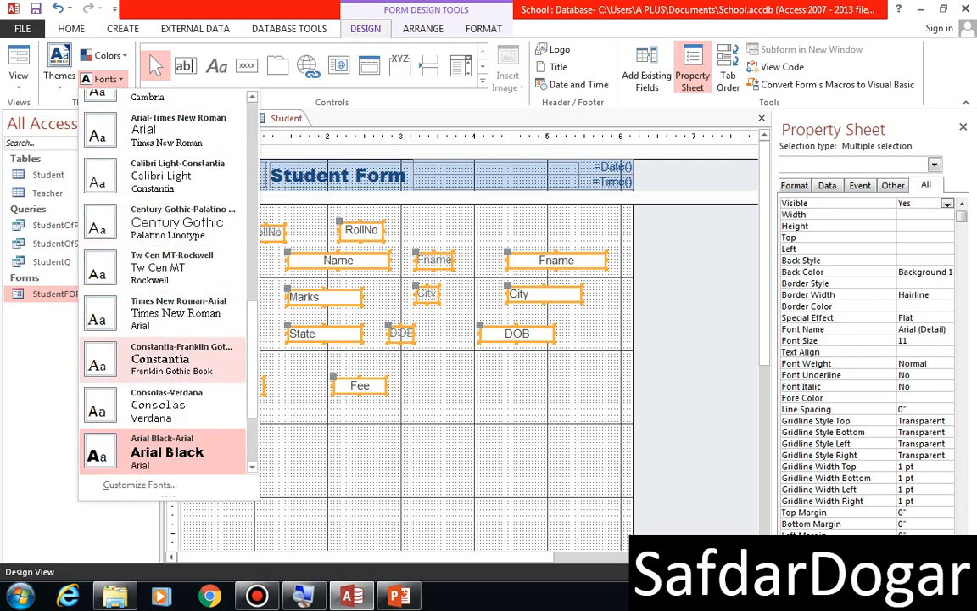
click(165, 313)
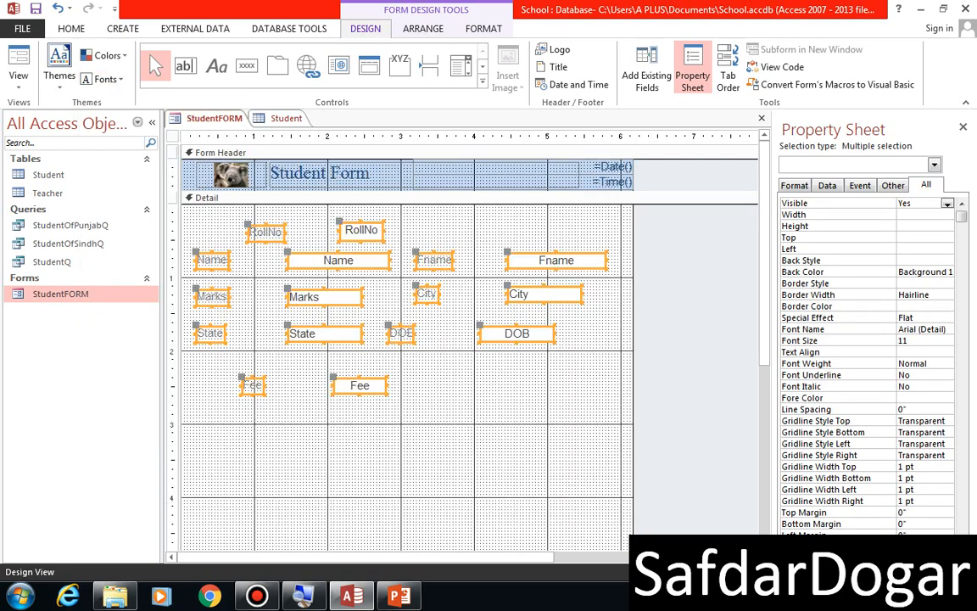
click(18, 69)
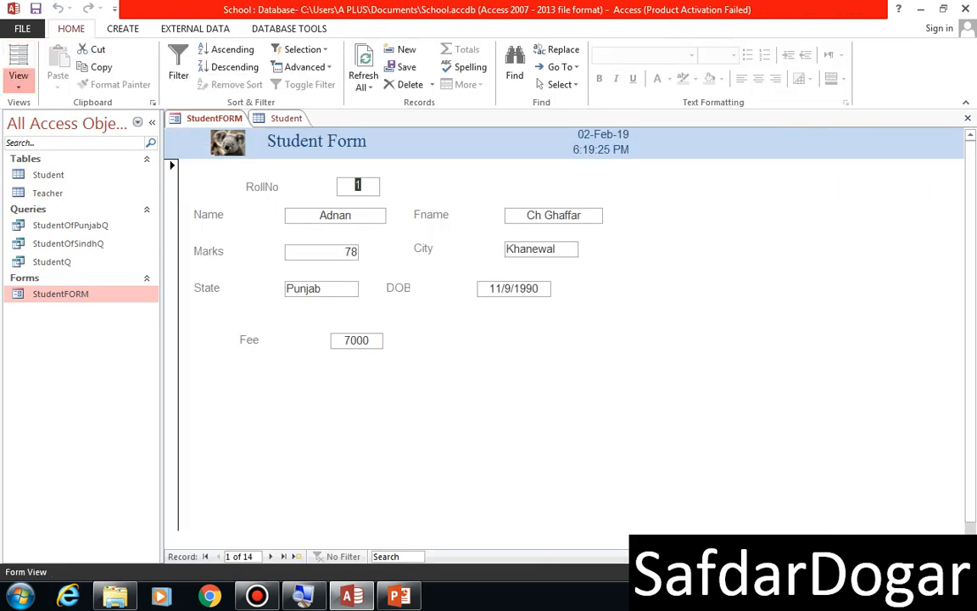
Return to Design view, change the theme fonts to Century Gothic, and view the form in Form view.
click(18, 78)
click(64, 212)
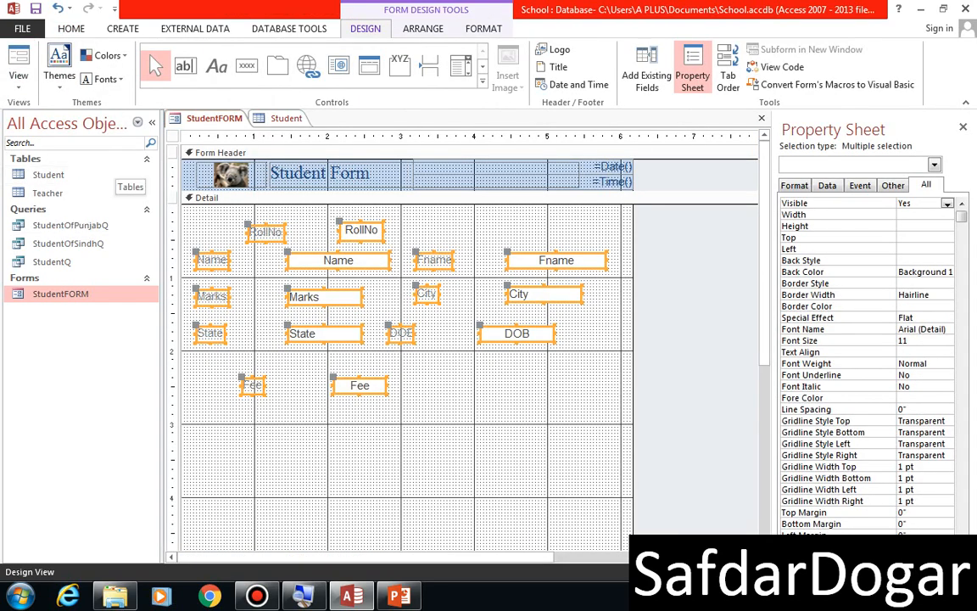
click(106, 79)
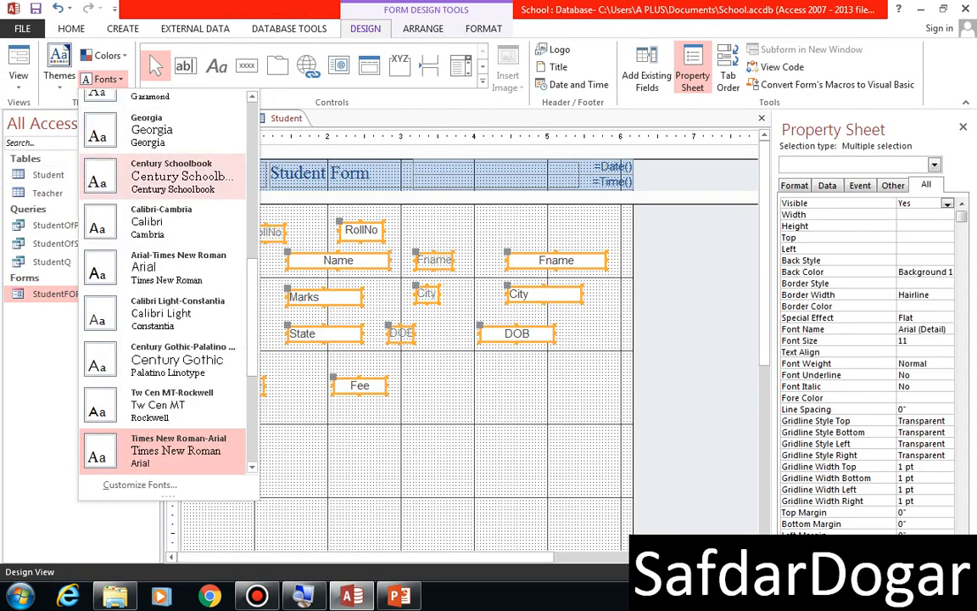
scroll(165, 280, down, 6)
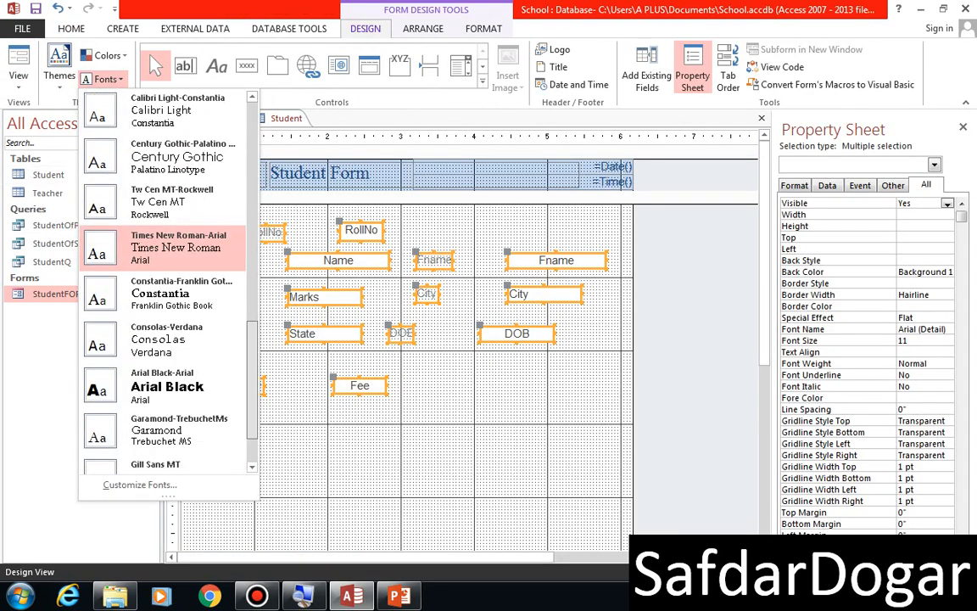
scroll(166, 280, up, 15)
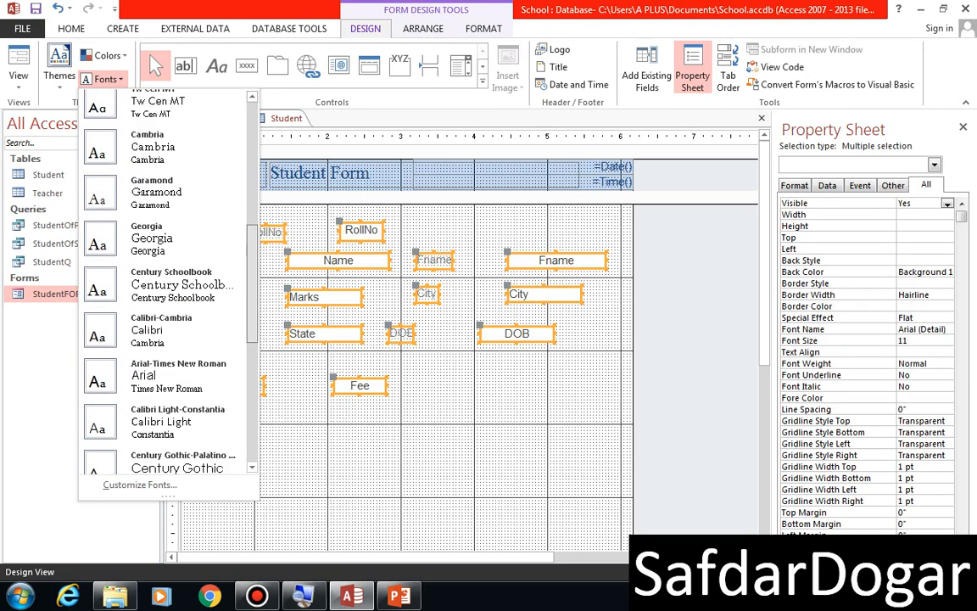
scroll(165, 280, up, 1)
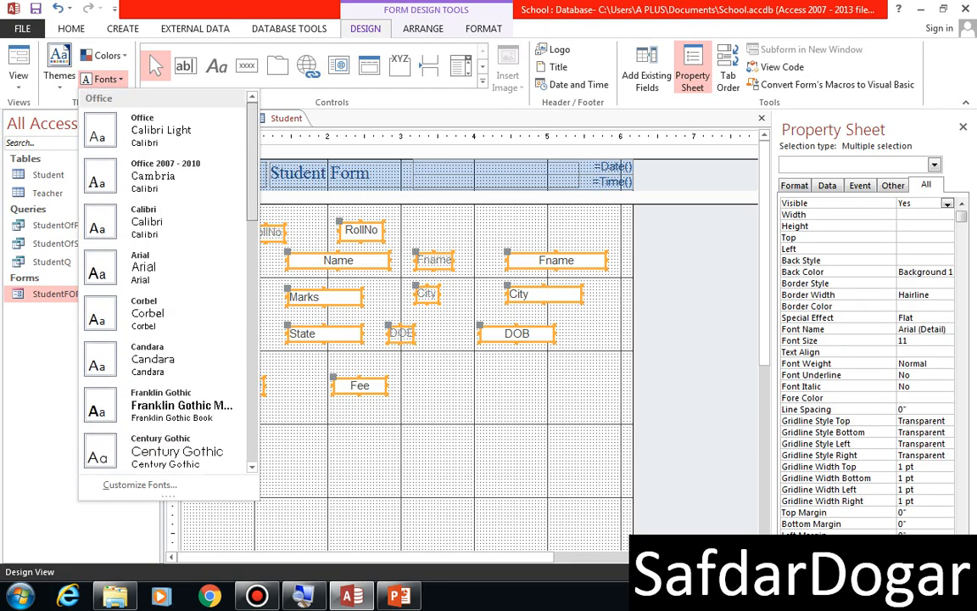
scroll(165, 246, down, 2)
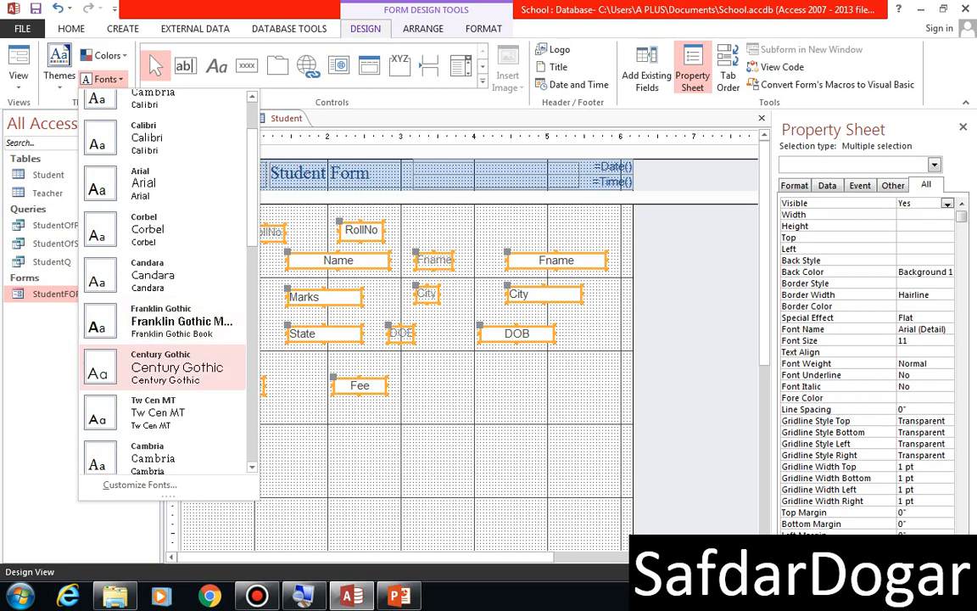
click(170, 366)
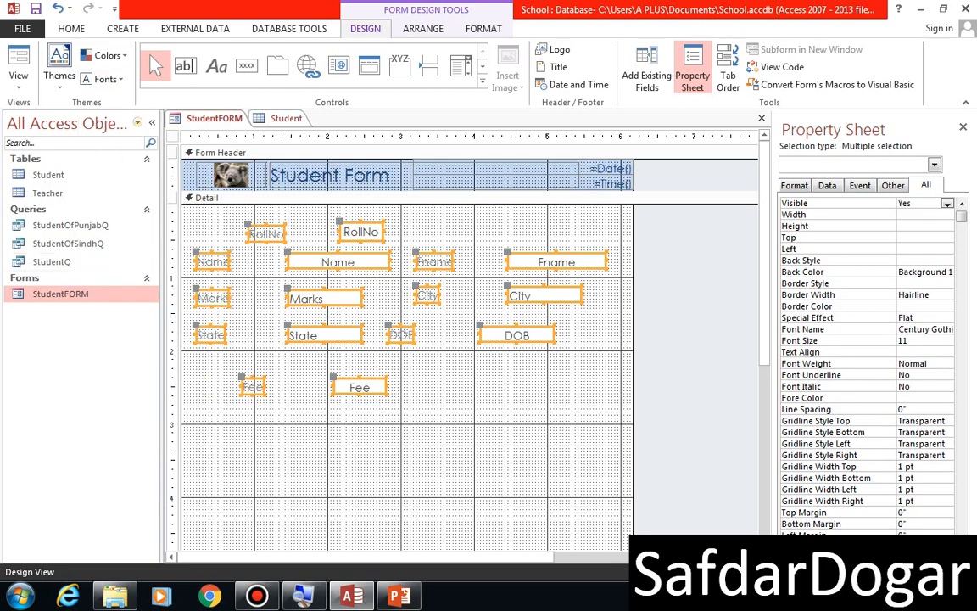
click(18, 74)
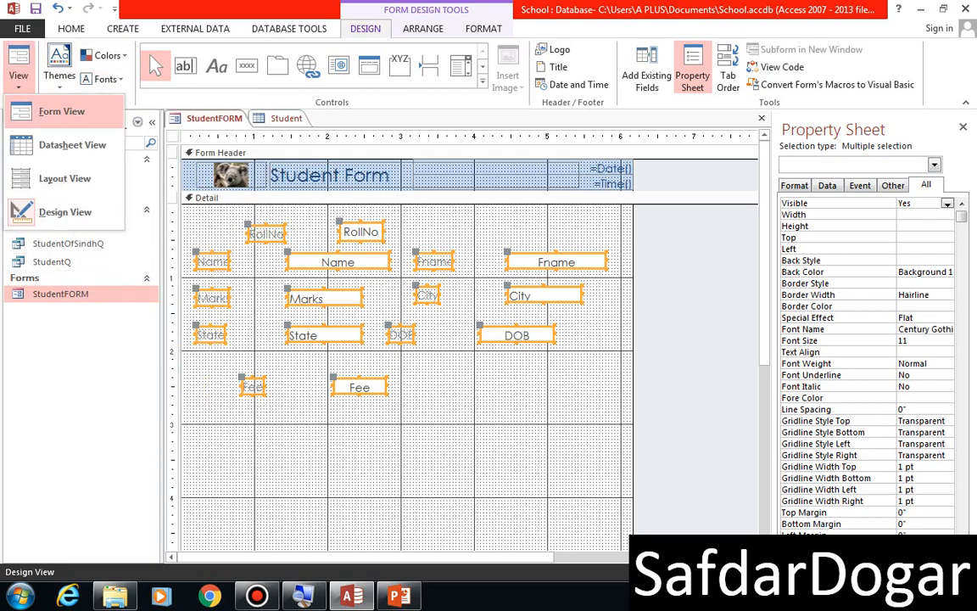
click(60, 111)
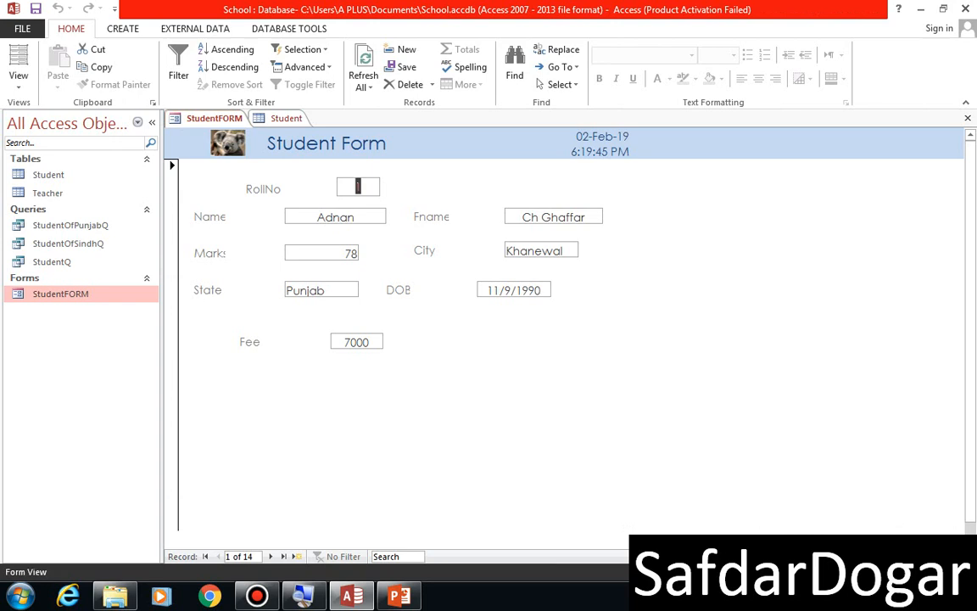
Browse forward through the student records to review the form in Century Gothic.
click(270, 555)
click(270, 556)
click(270, 555)
click(270, 555)
click(270, 556)
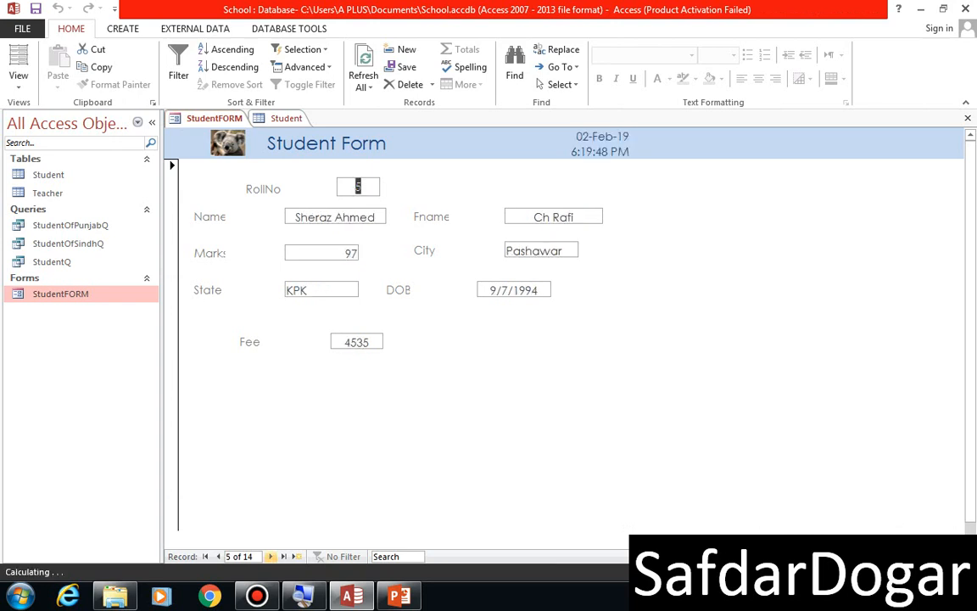
click(269, 555)
click(270, 555)
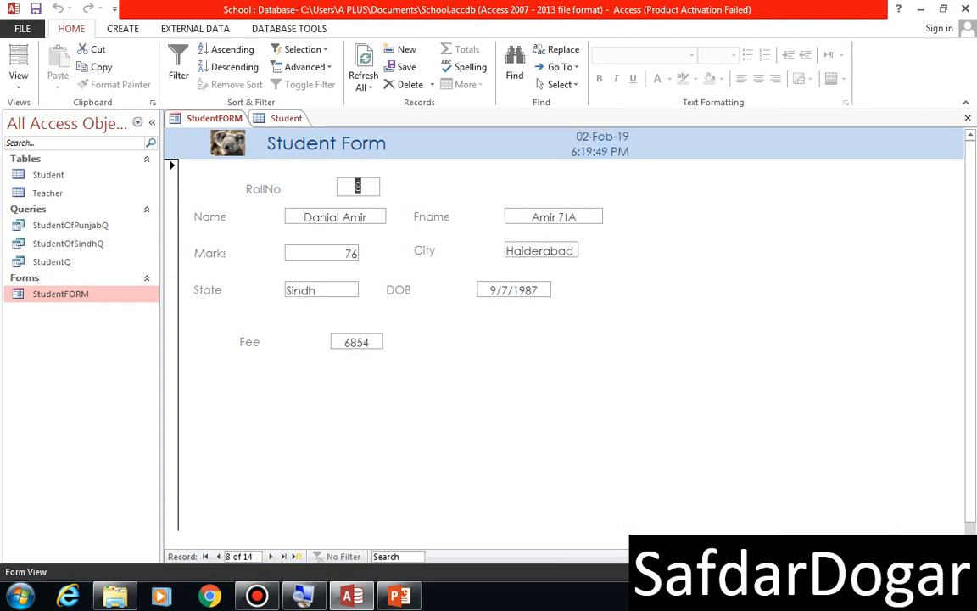
In Design view, change the form's theme fonts to Arial and switch back to Form view.
click(18, 68)
click(64, 212)
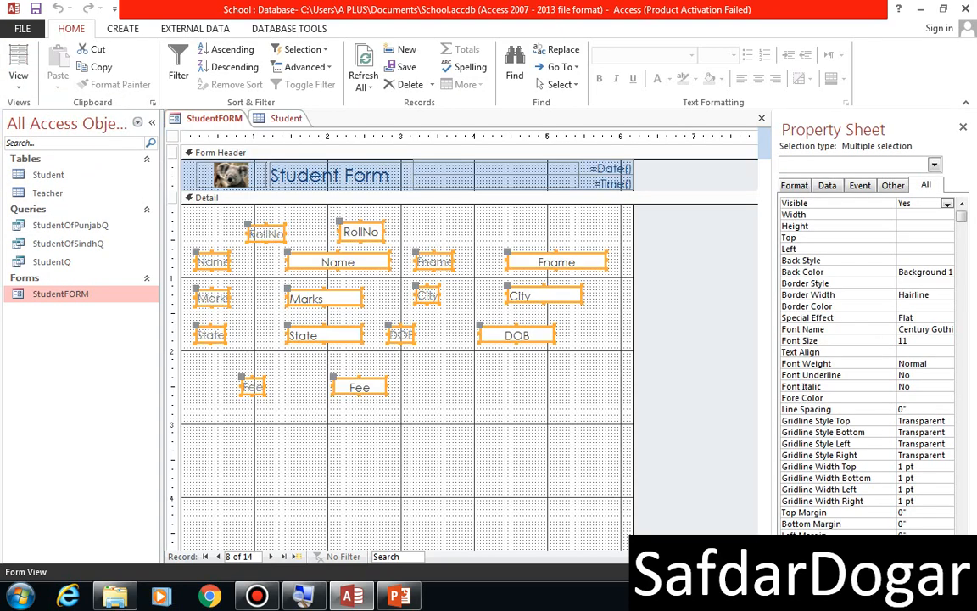
click(104, 78)
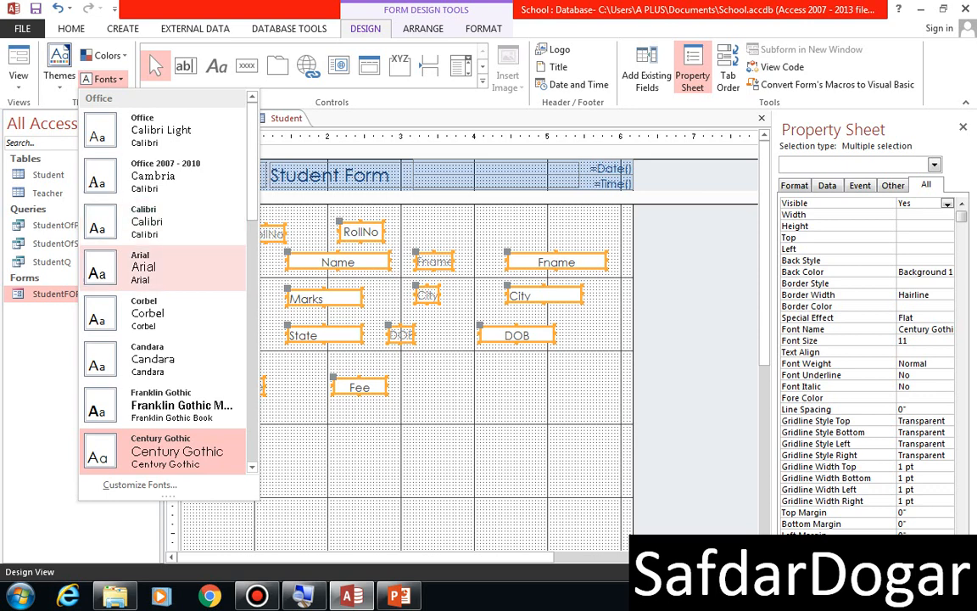
click(161, 267)
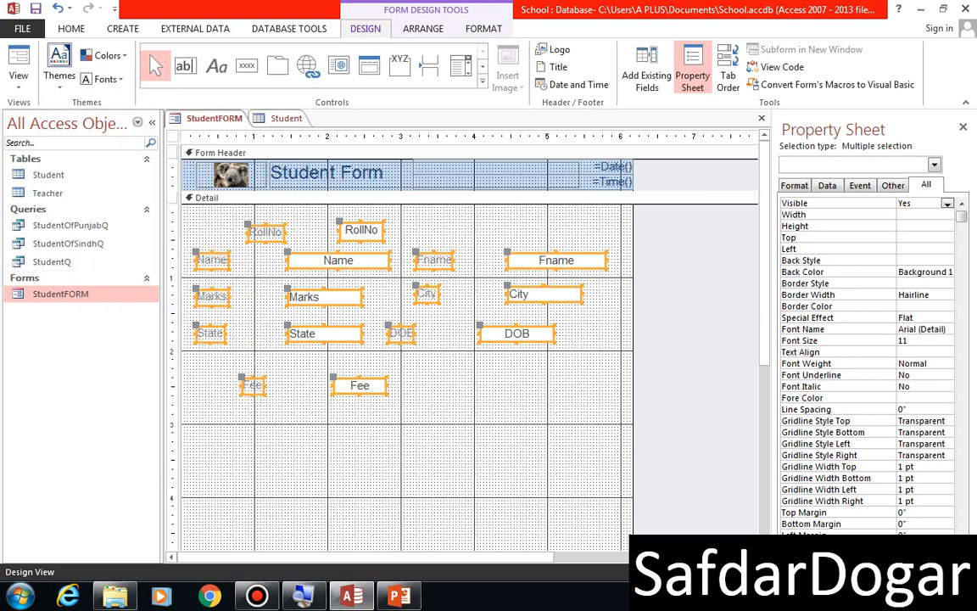
click(19, 58)
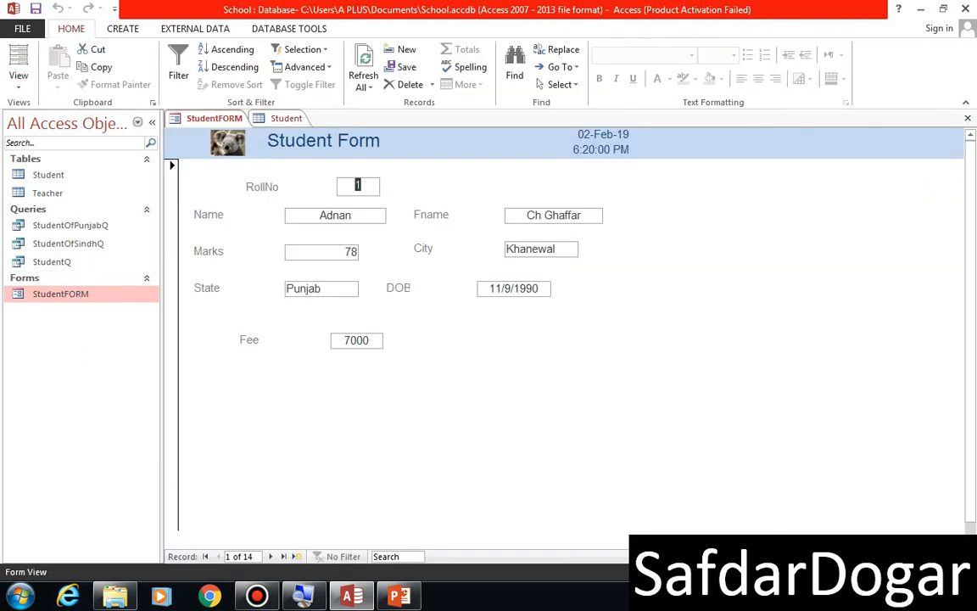
Browse forward through the student records to review the form in Arial.
click(270, 557)
click(270, 557)
click(271, 557)
click(271, 556)
click(271, 557)
click(270, 556)
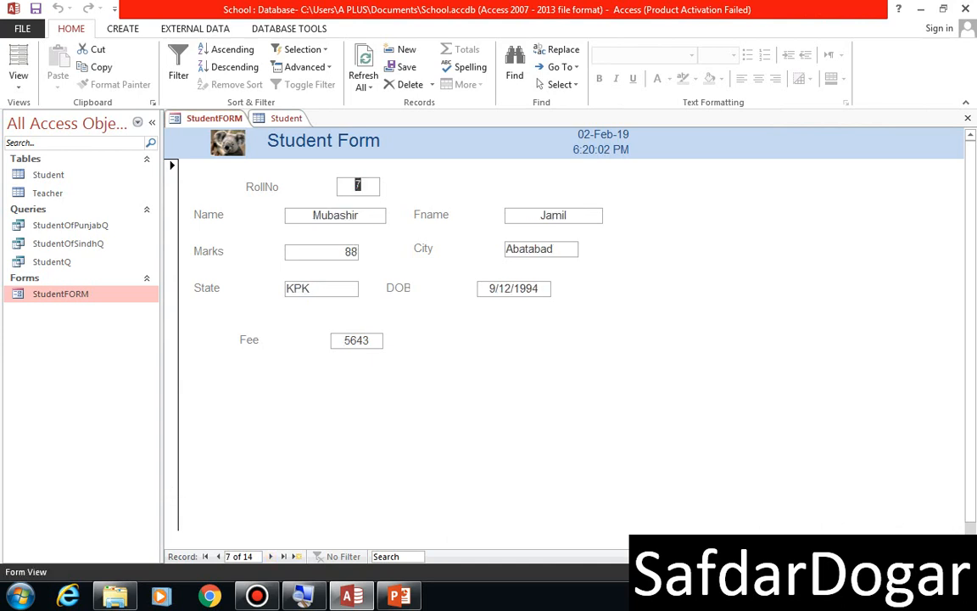
Return StudentFORM to Design view for further formatting of the selected Detail controls.
click(19, 58)
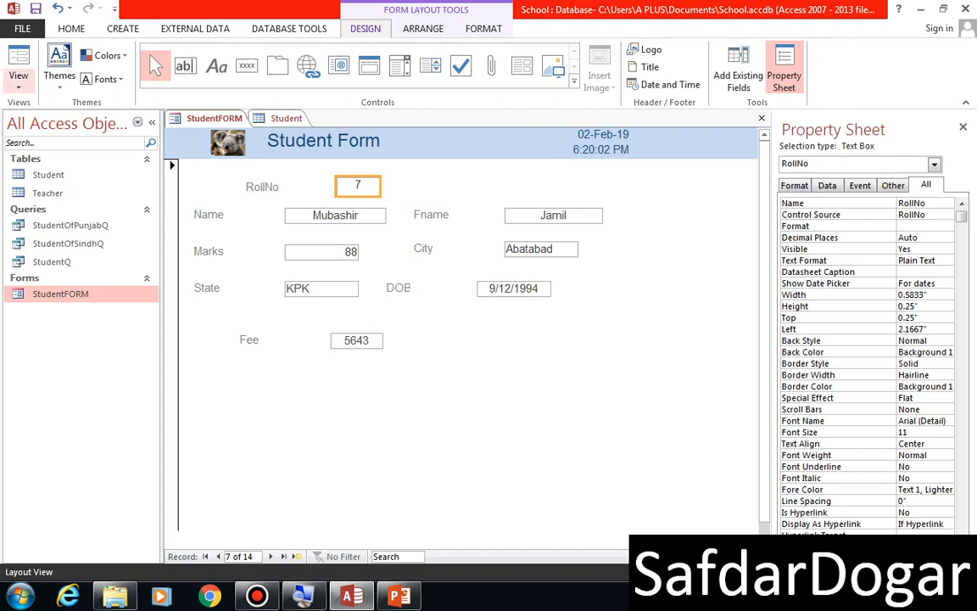
click(19, 83)
click(65, 211)
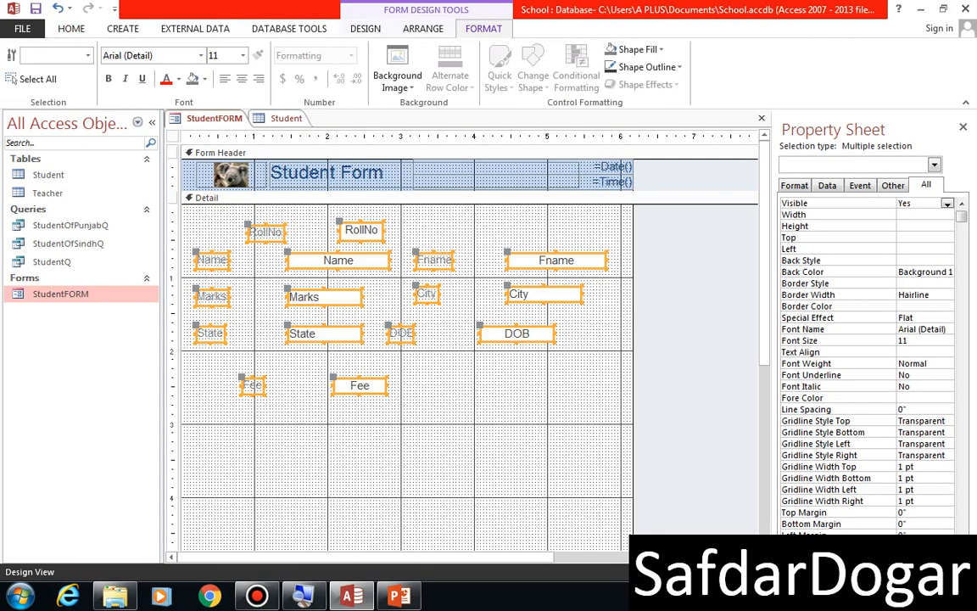